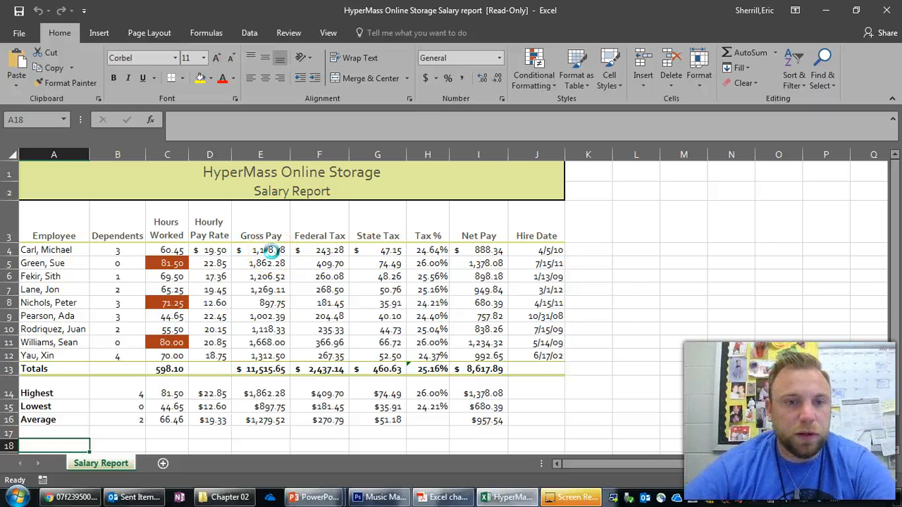
- Display the formulas behind the Salary Report worksheet to examine them, and return to the values view
key(ctrl+grave)
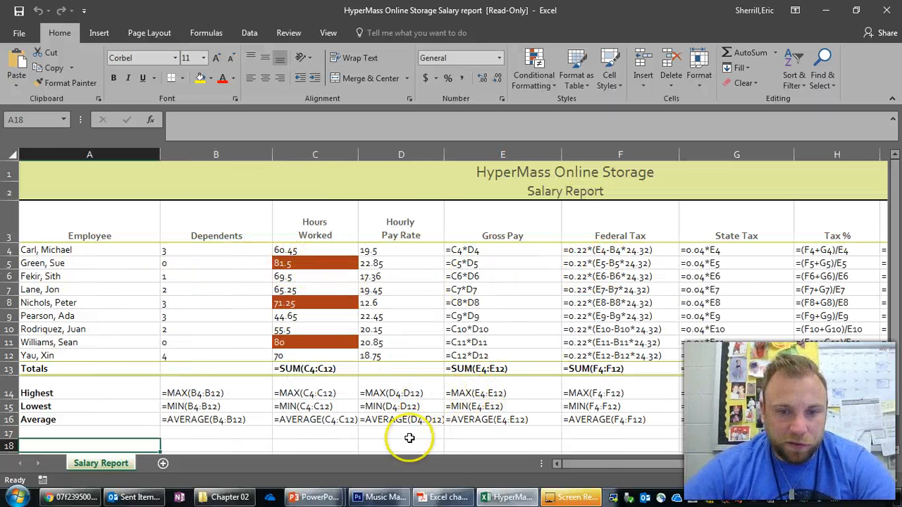
drag(594, 463, 532, 439)
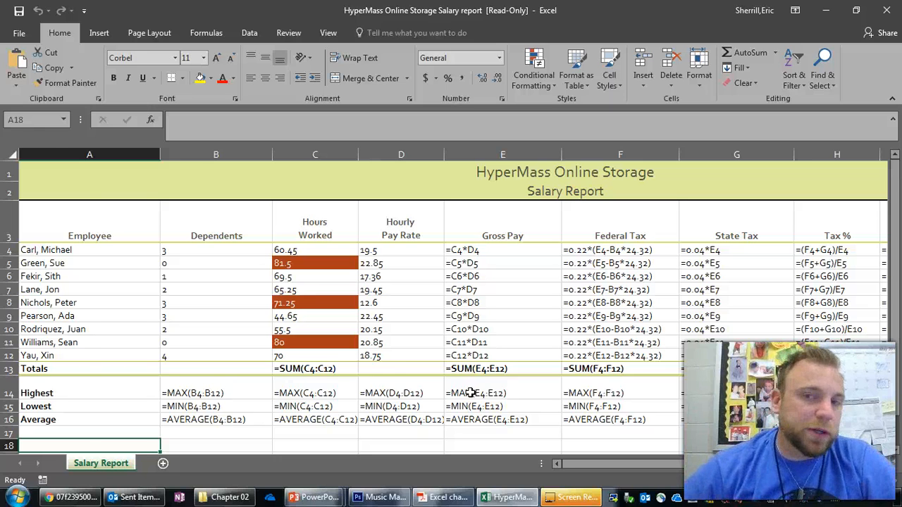
key(ctrl+grave)
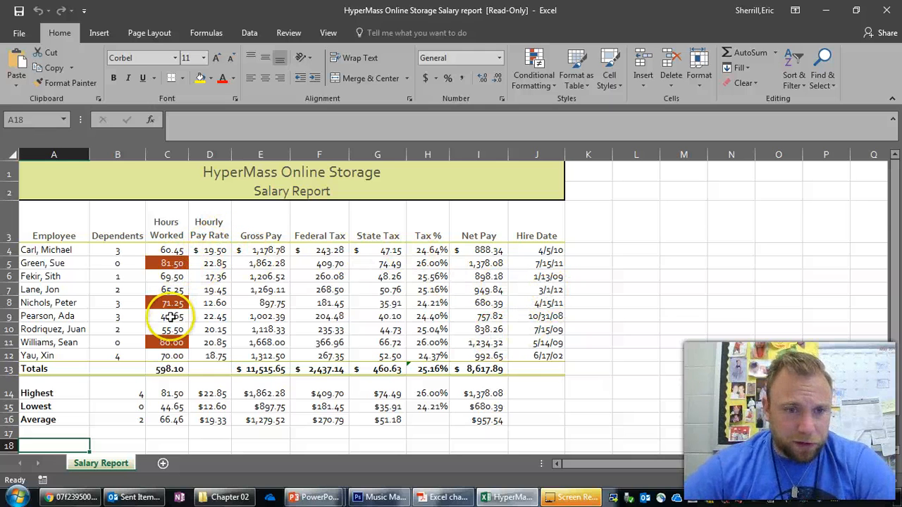
- Examine the conditional formatting rule applied to the highlighted Hours Worked cell C5 in the rules manager
click(180, 265)
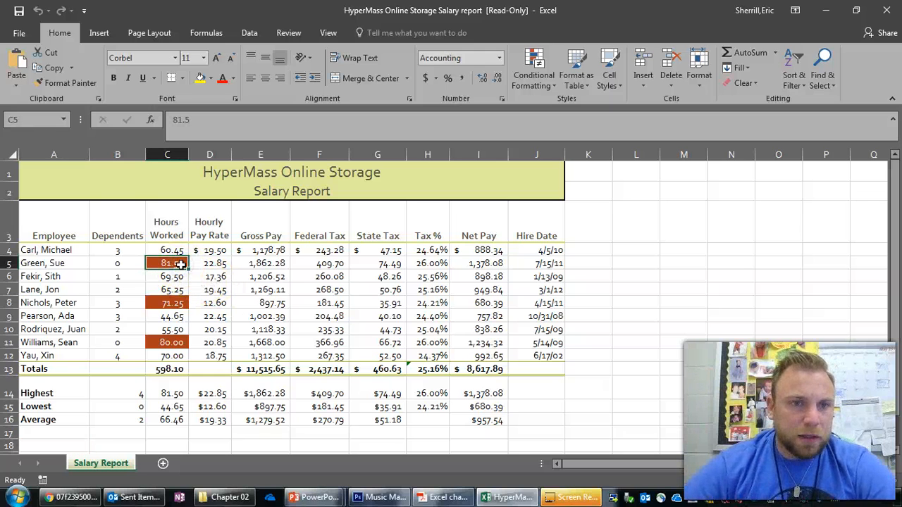
click(533, 76)
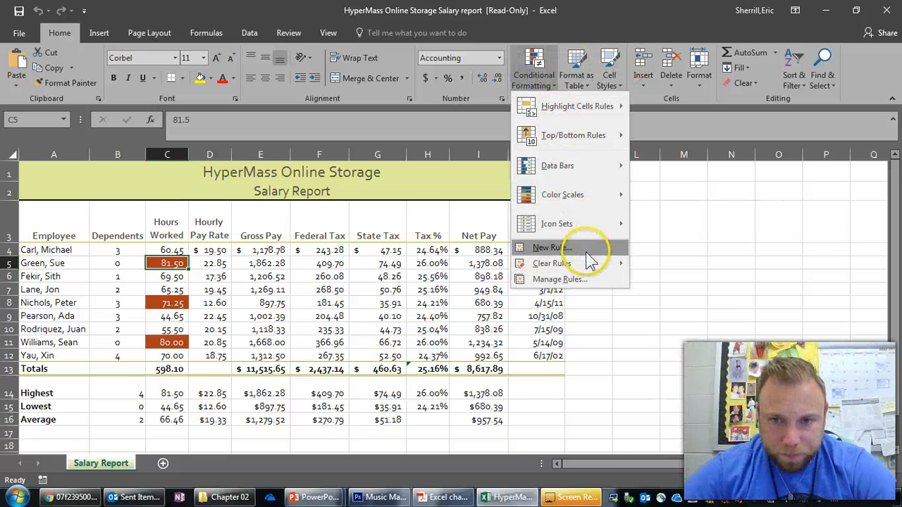
click(575, 277)
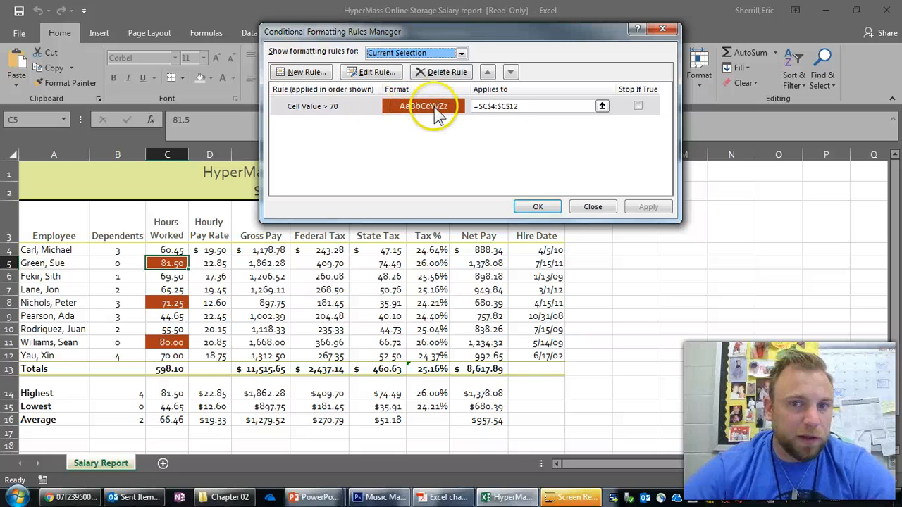
click(537, 206)
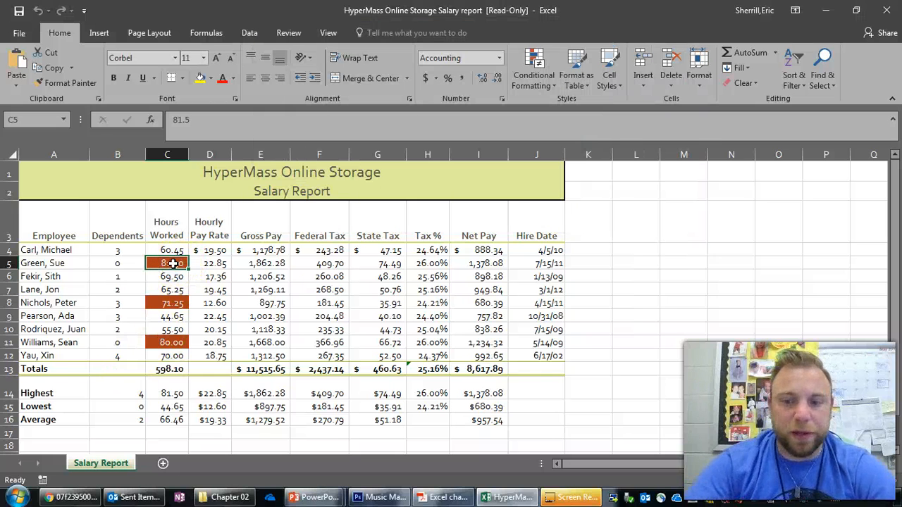
- Test the Hours Worked highlighting by entering 69.999999 and 70.01 in cell C5, and undo both entries
text(69)
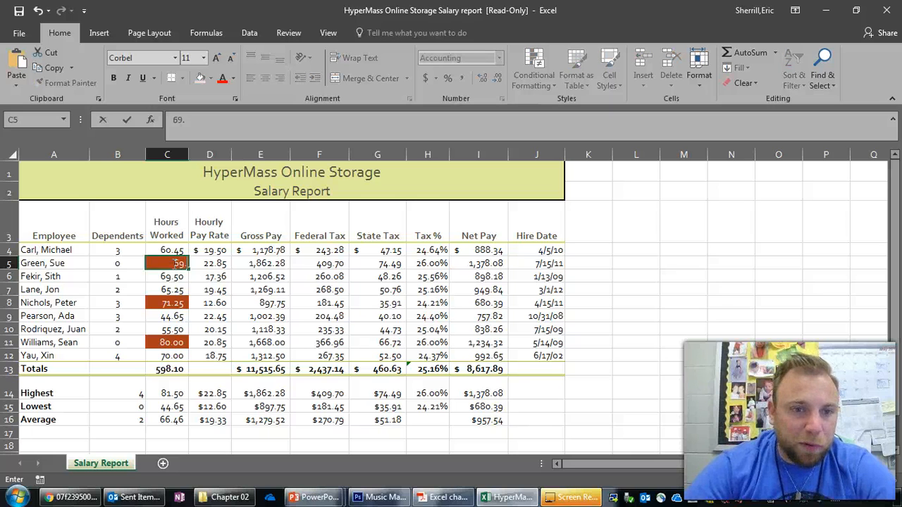
text(.999999)
key(Return)
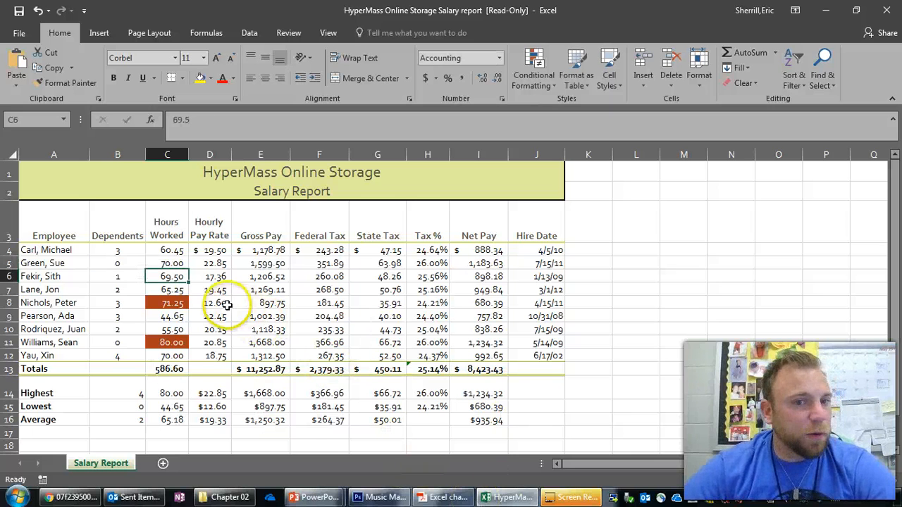
click(173, 262)
text(70.01)
key(Return)
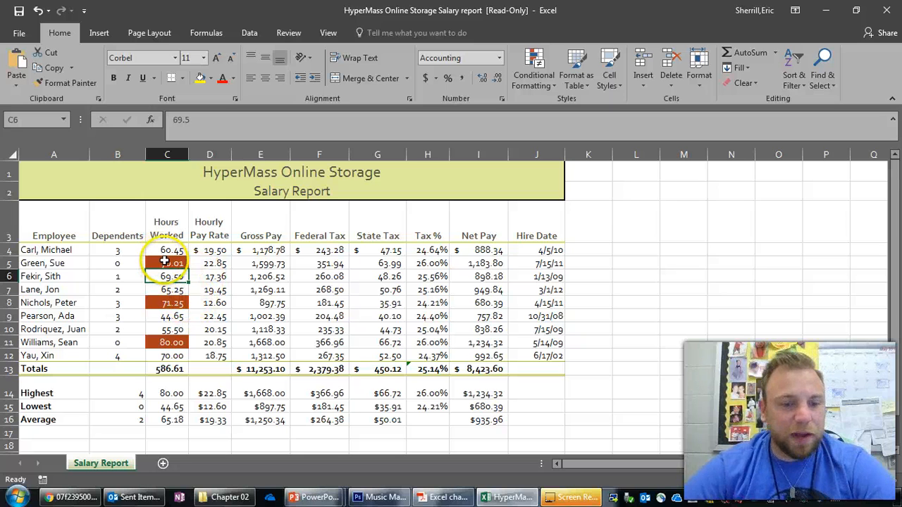
key(ctrl+z)
click(380, 316)
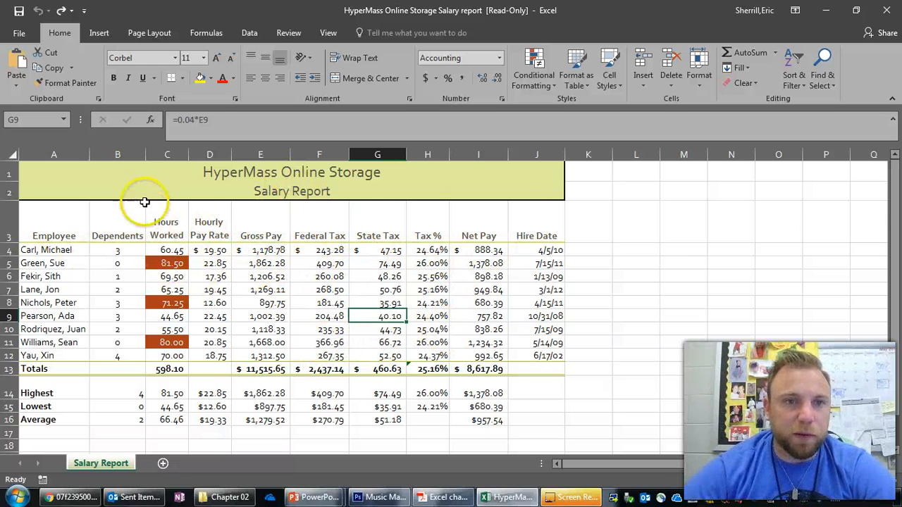
click(156, 179)
click(152, 186)
click(156, 177)
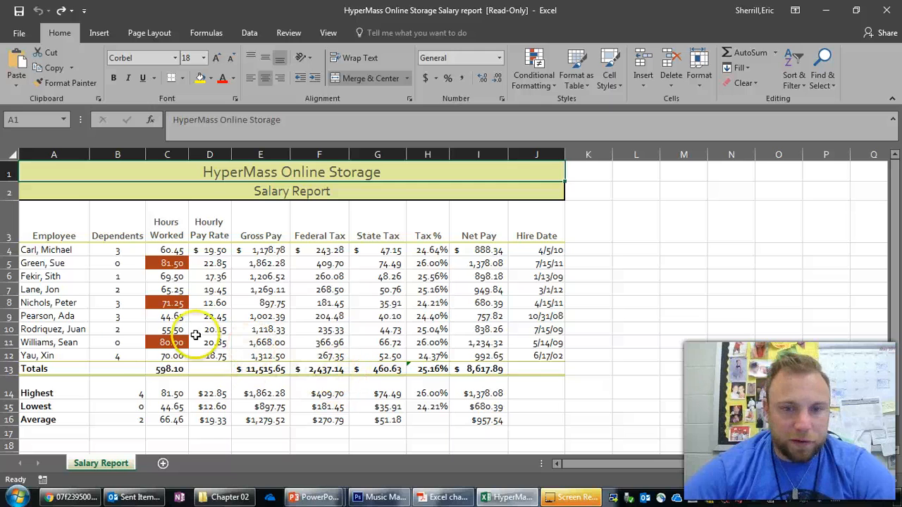
click(167, 227)
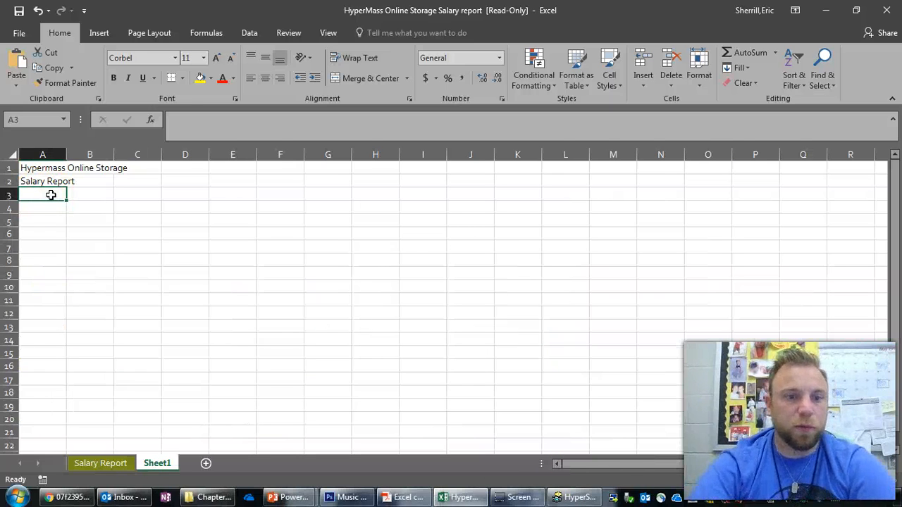
- Rename the Sheet1 worksheet as Chapter 2 Walkthrough
double_click(157, 463)
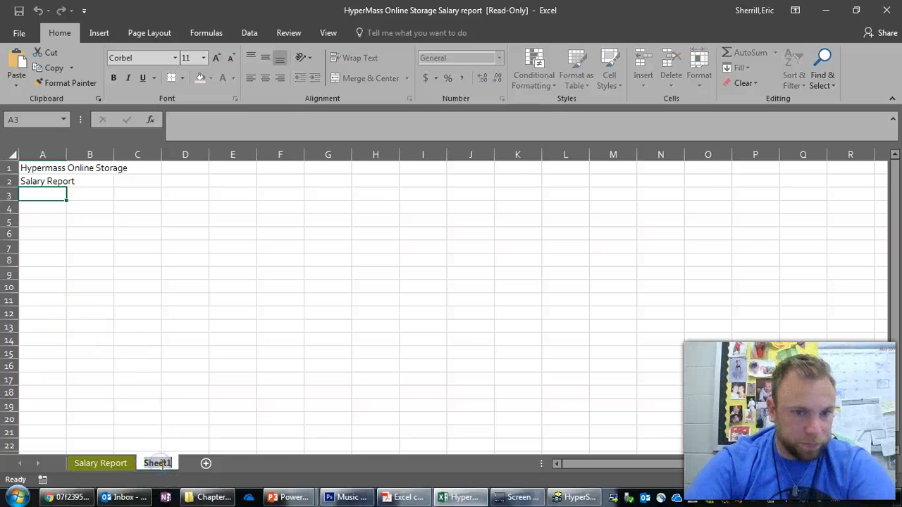
text(Chapter 2 Walk)
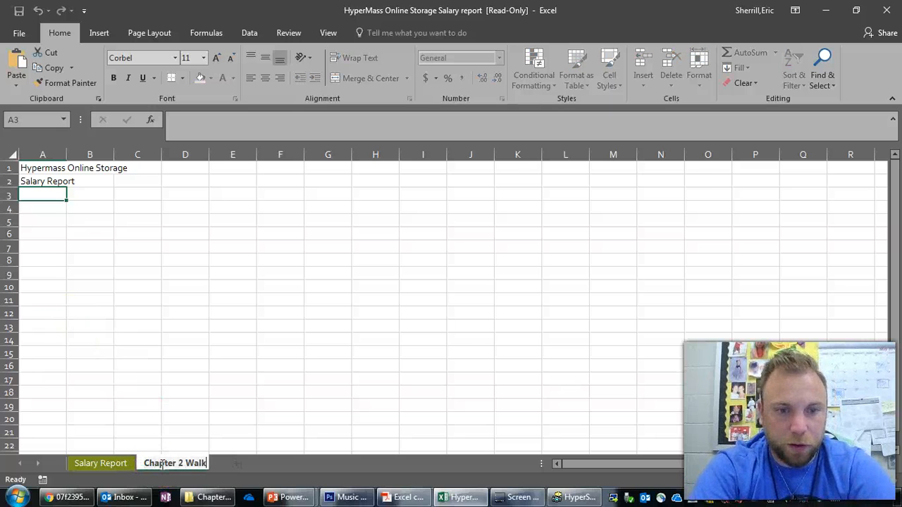
text(through)
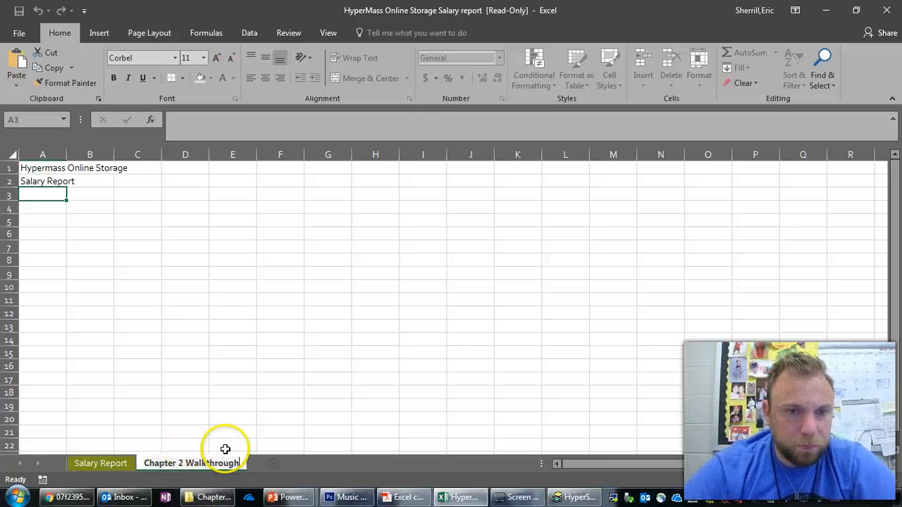
click(95, 465)
click(171, 463)
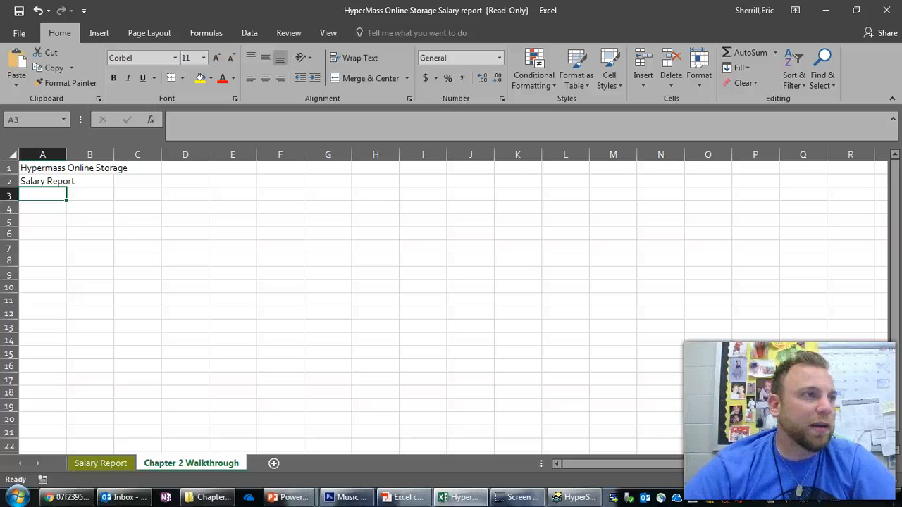
- Switch to Adobe Acrobat Reader, look up Table 2-1 of salary report data in Excel chapter 2 part 1.pdf, and return to Excel
key(alt+Tab)
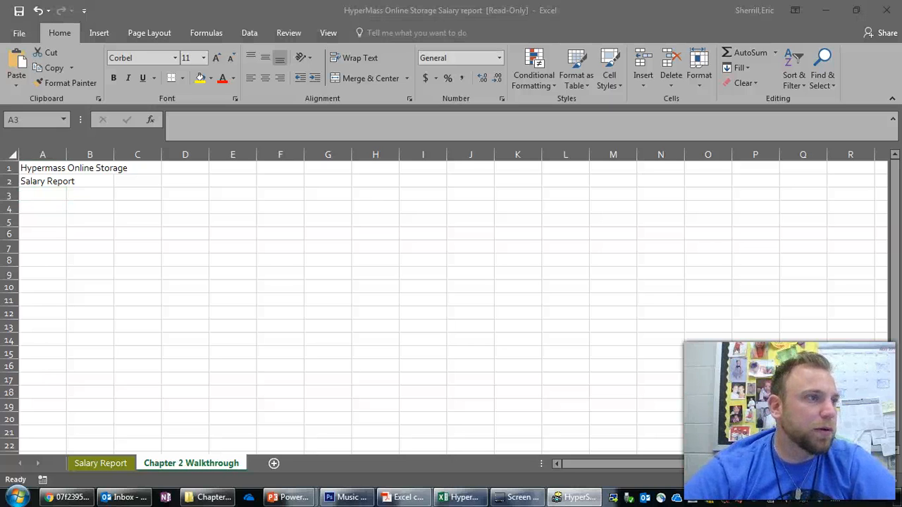
key(alt+Tab)
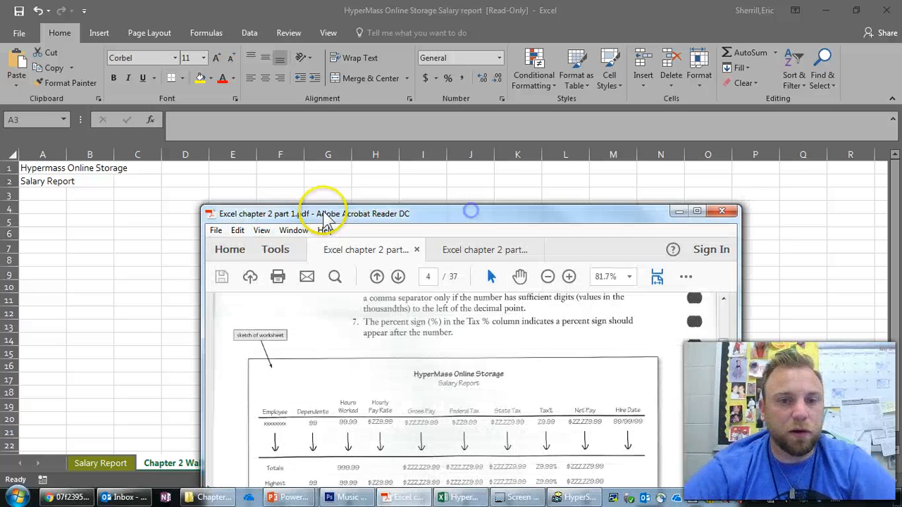
drag(421, 208, 382, 120)
scroll(528, 308, down, 5)
scroll(528, 308, down, 20)
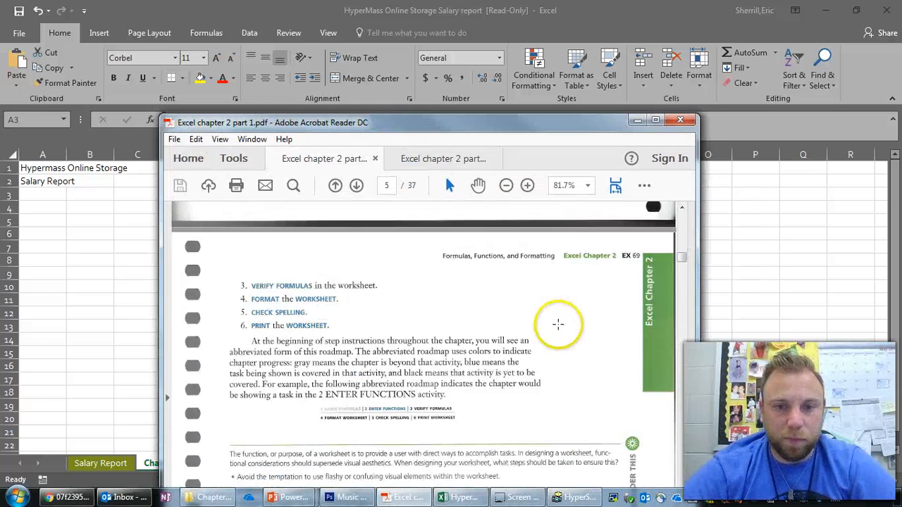
scroll(577, 327, down, 15)
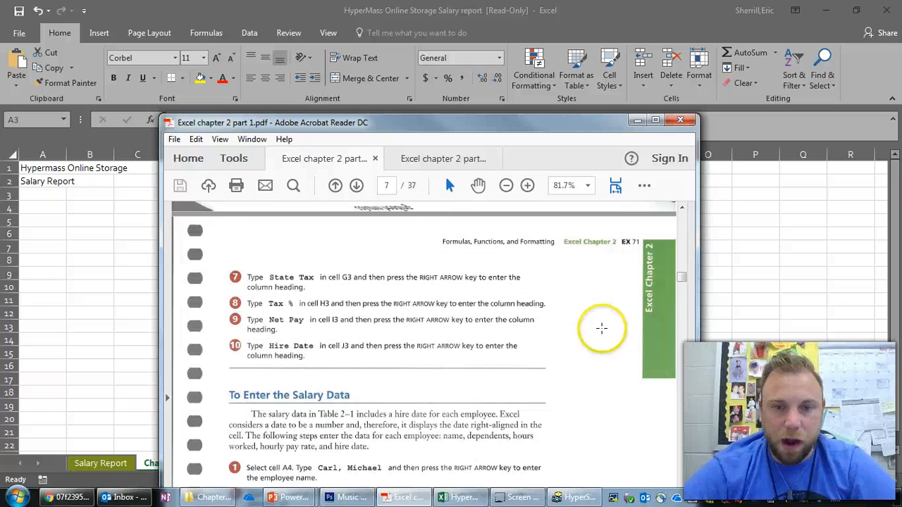
scroll(534, 302, up, 1)
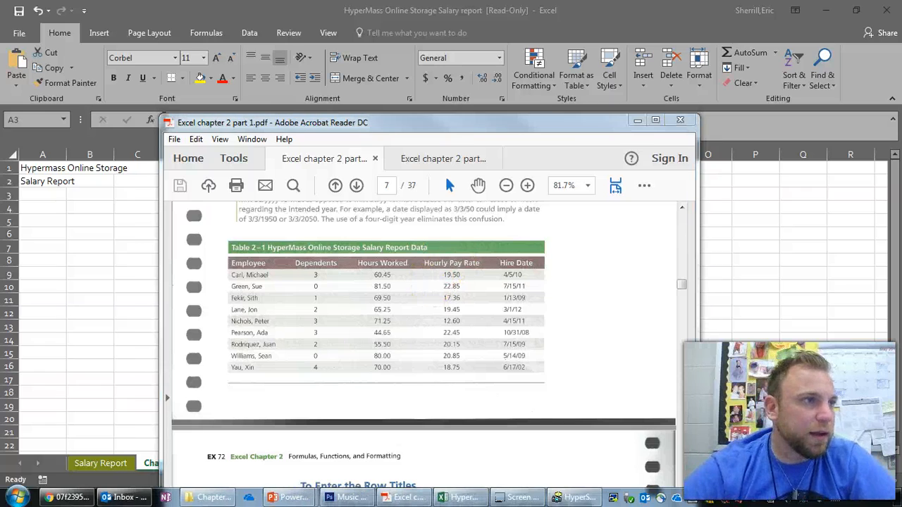
click(531, 332)
drag(252, 200, 0, 64)
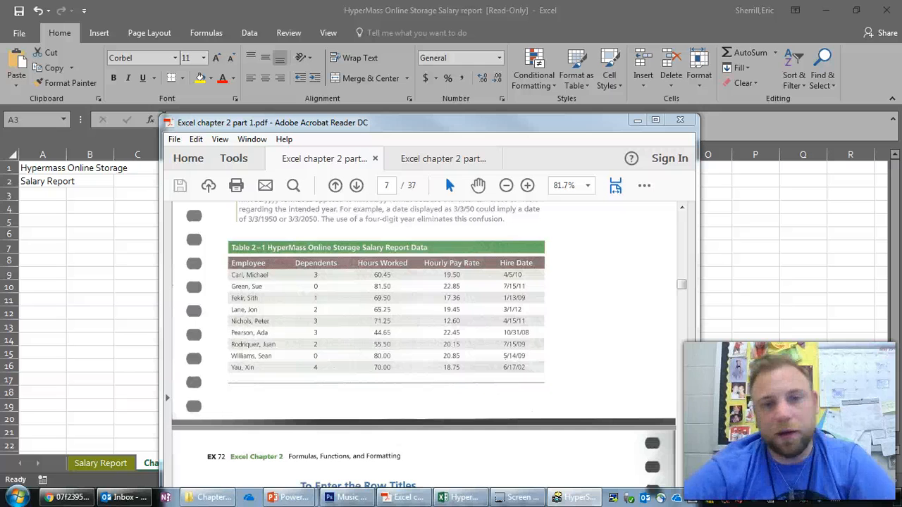
click(622, 13)
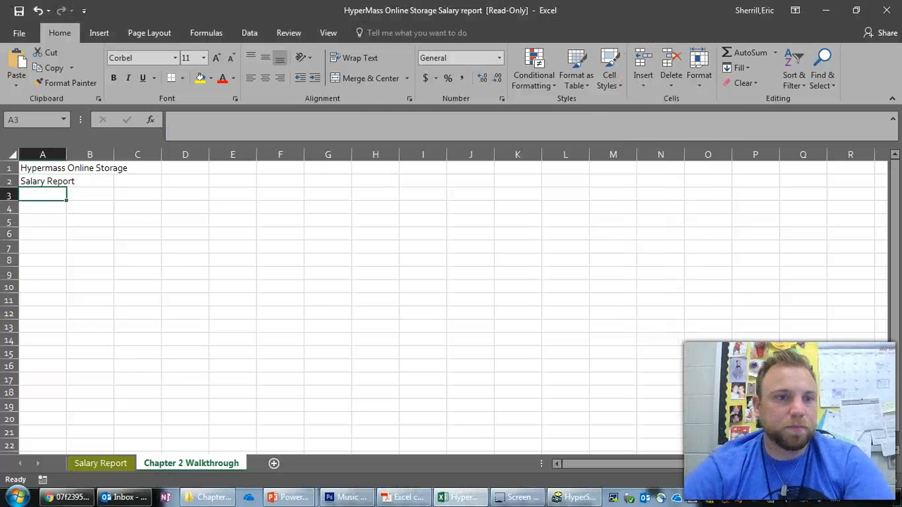
- Enter the column headings Employee in cell A3 and Dependents in cell B3
click(52, 196)
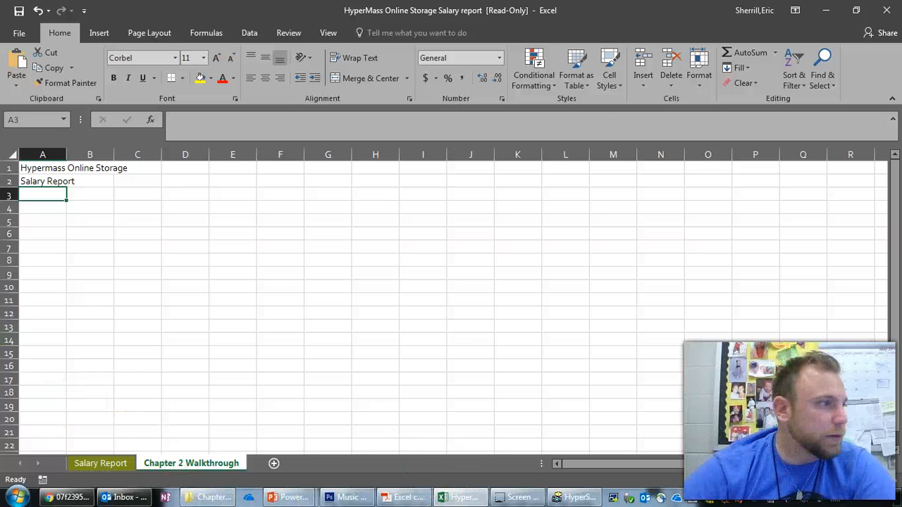
click(55, 195)
text(Employee)
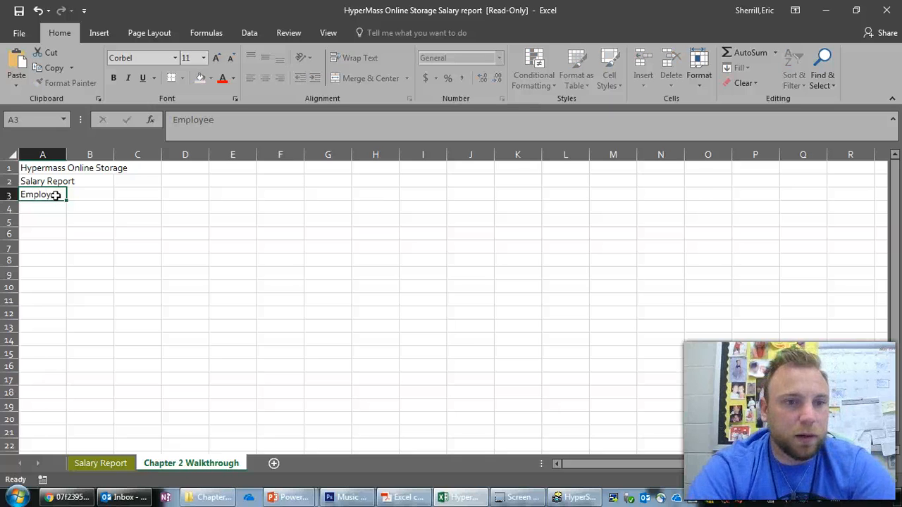
key(Tab)
text(D)
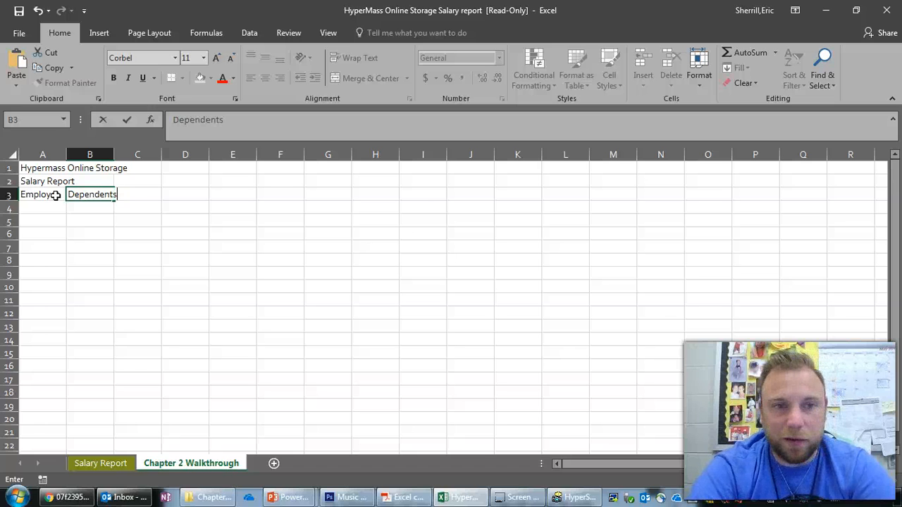
key(Tab)
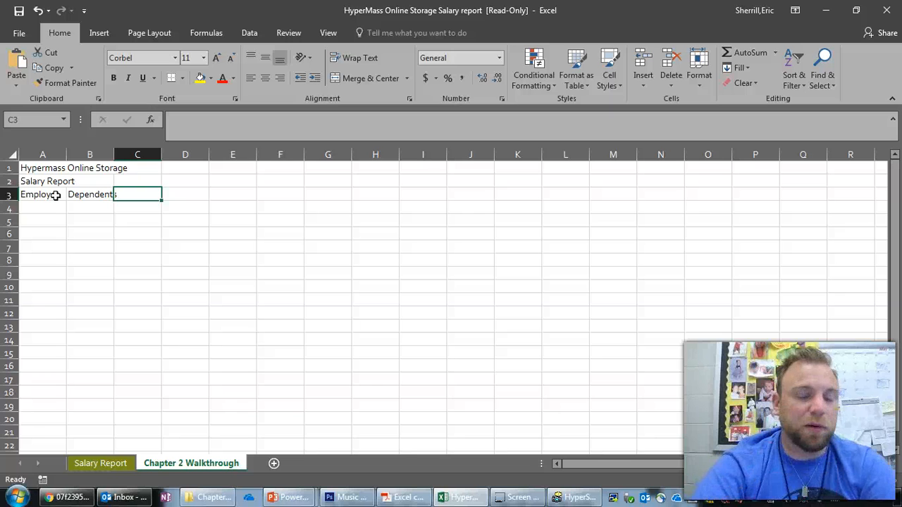
- Enter the heading Hours Worked in cell C3, with each word on its own line
drag(0, 169, 0, 36)
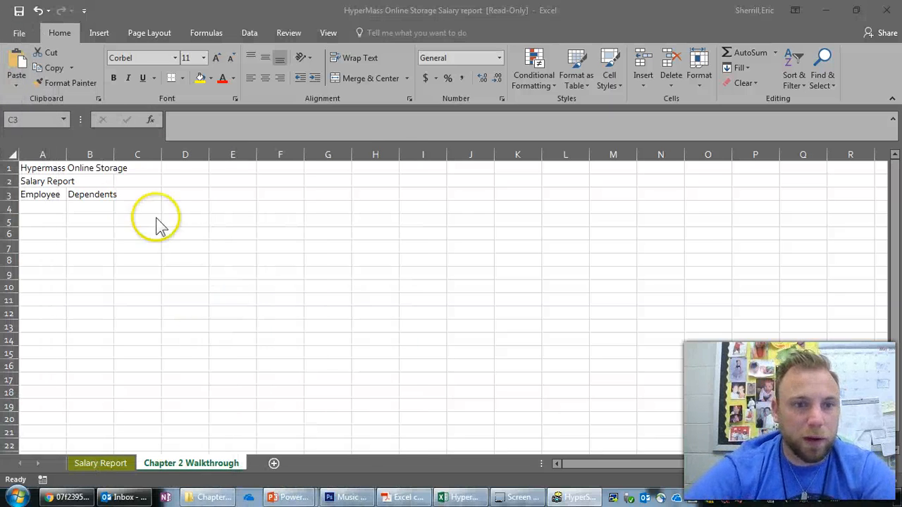
click(129, 192)
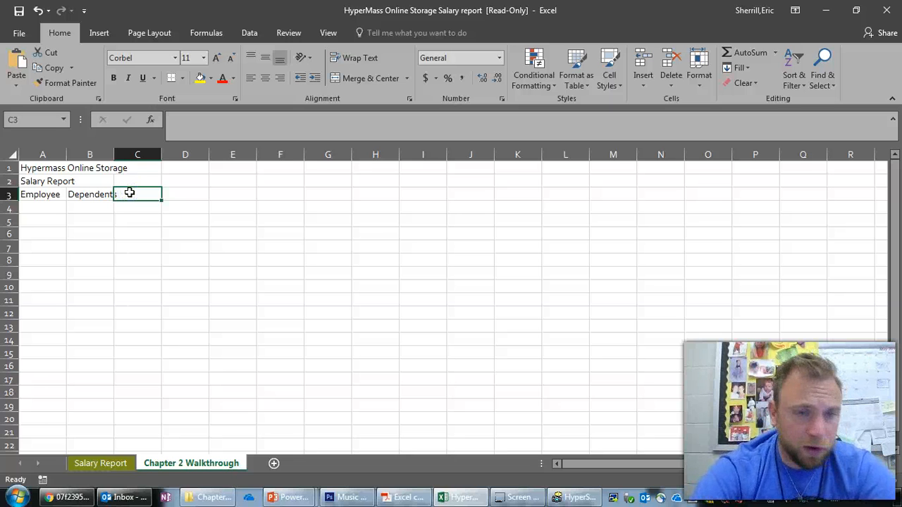
text(Hours)
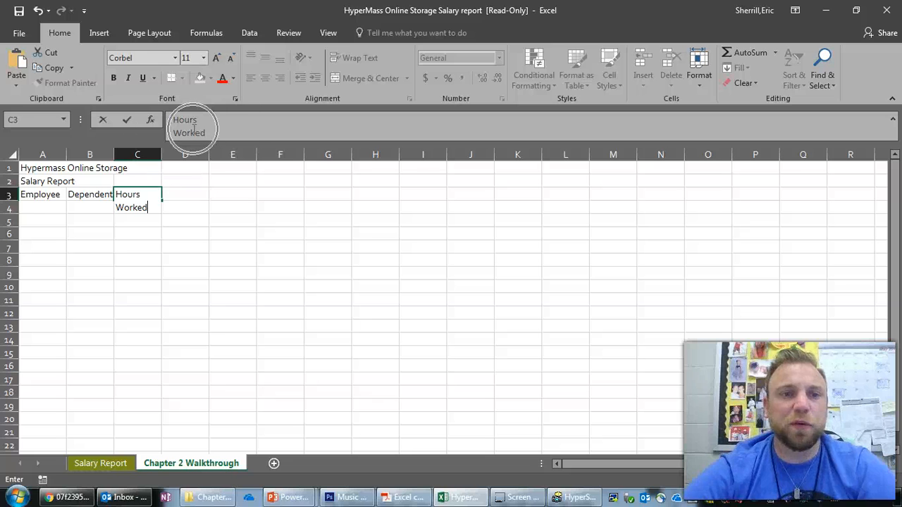
- Add two more lines of filler text, asdklfjlasdfjs and sjdfklasdjflksda, below Worked in cell C3
click(221, 133)
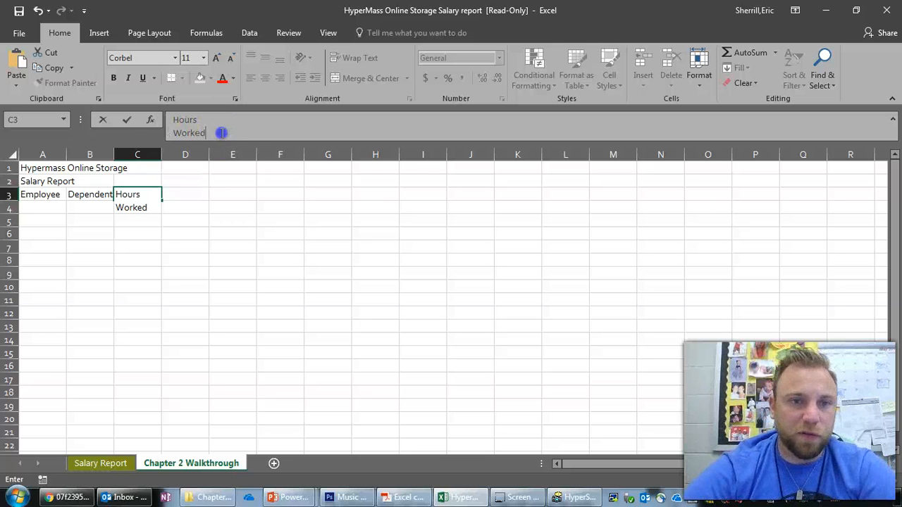
key(alt+Return)
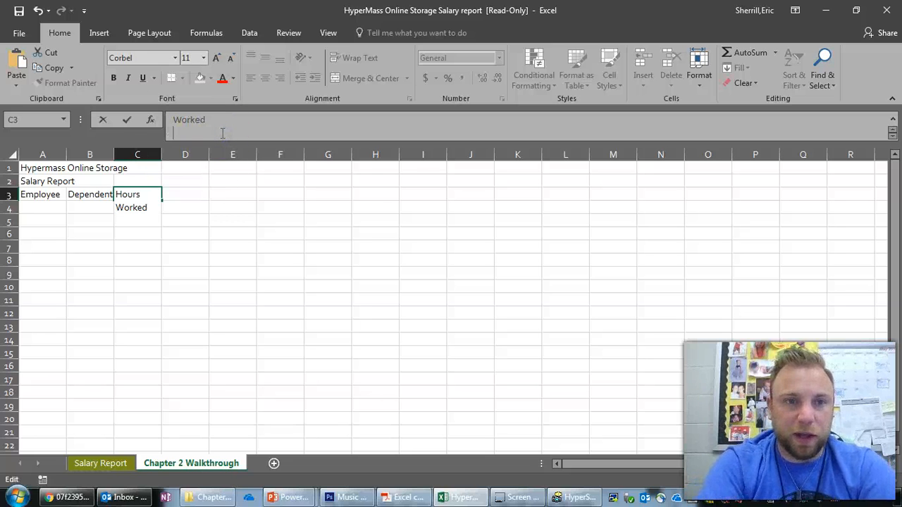
text(asdklfjlasdfjs)
key(alt+Return)
text(sjdfklasdjflksda)
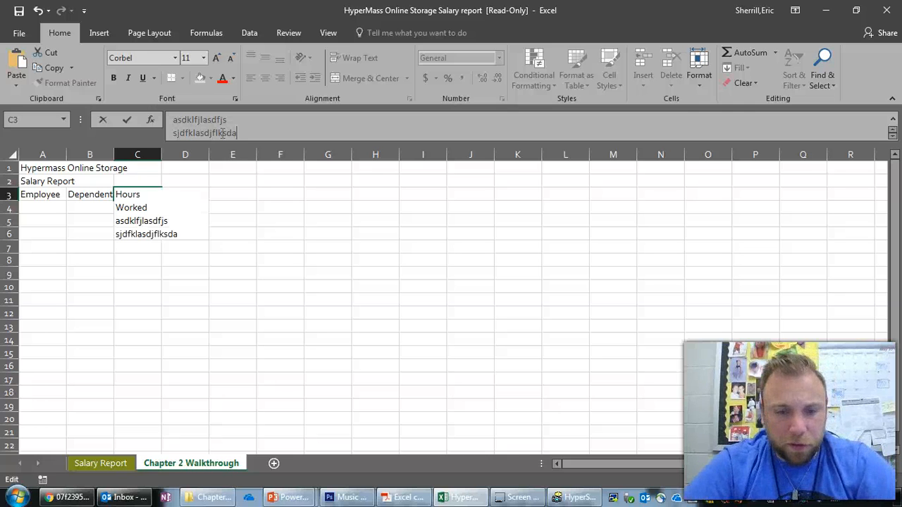
key(Tab)
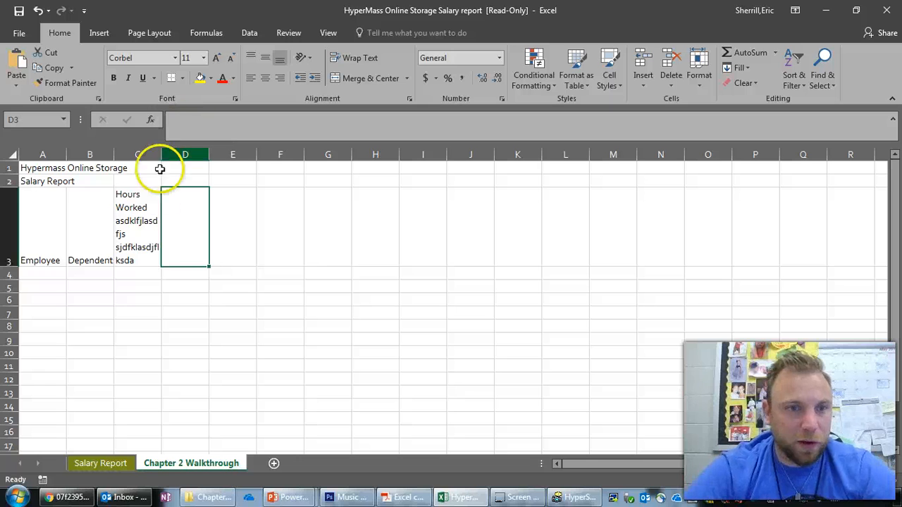
- Remove the two filler lines from cell C3 so the heading reads Hours Worked on two lines
click(141, 221)
drag(216, 136, 146, 139)
key(BackSpace)
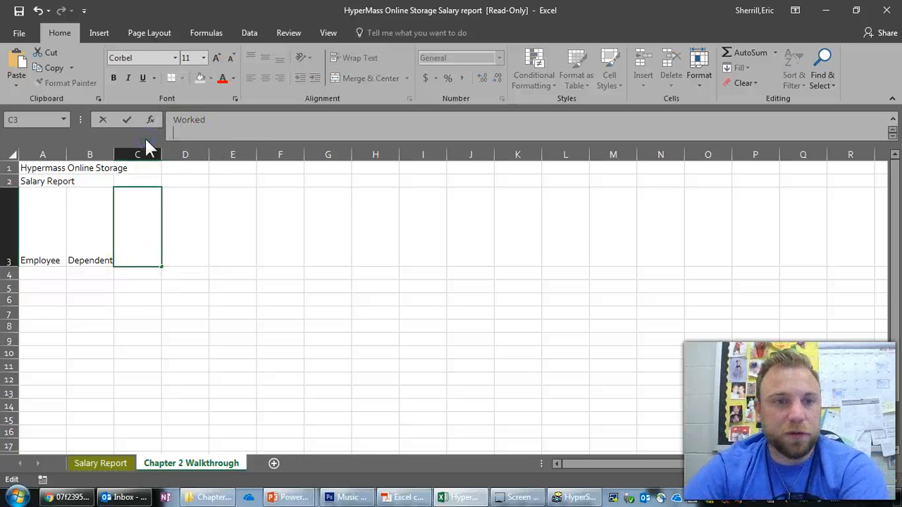
scroll(220, 134, down, 1)
drag(243, 134, 157, 121)
key(BackSpace)
text(Worked)
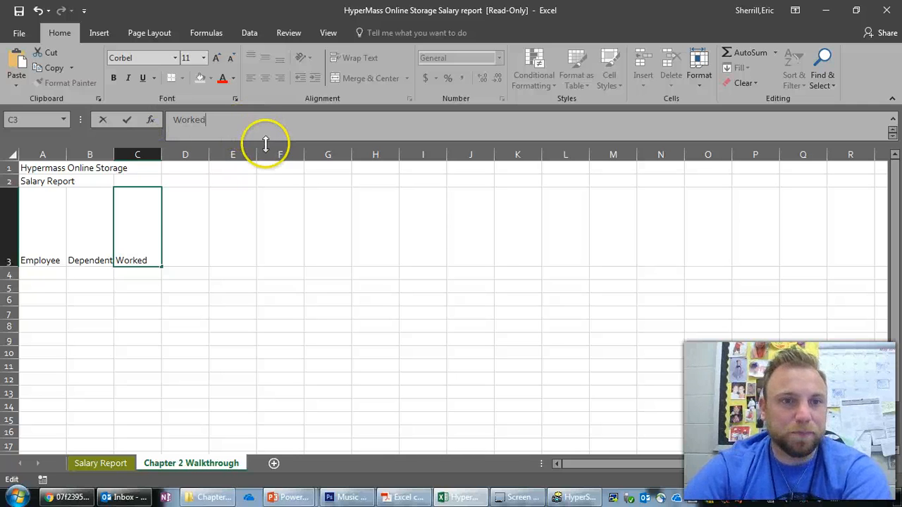
click(201, 236)
- Enter the heading Hourly Pay Rate in cell D3, with Pay Rate on a second line, and Gross Pay in E3
click(187, 204)
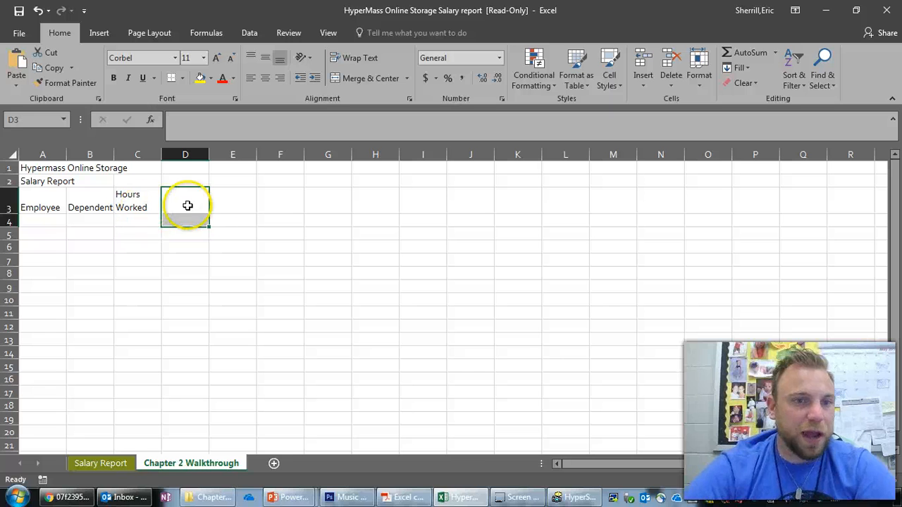
text(Hourly)
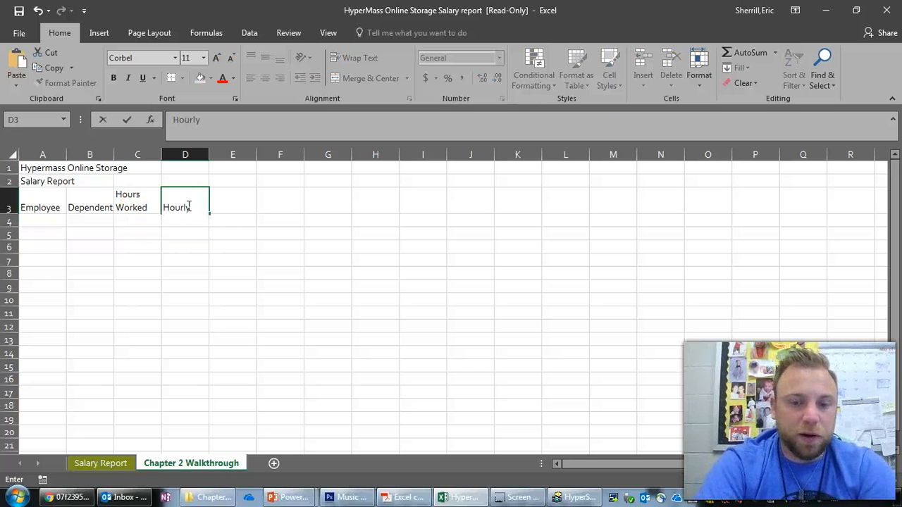
click(244, 212)
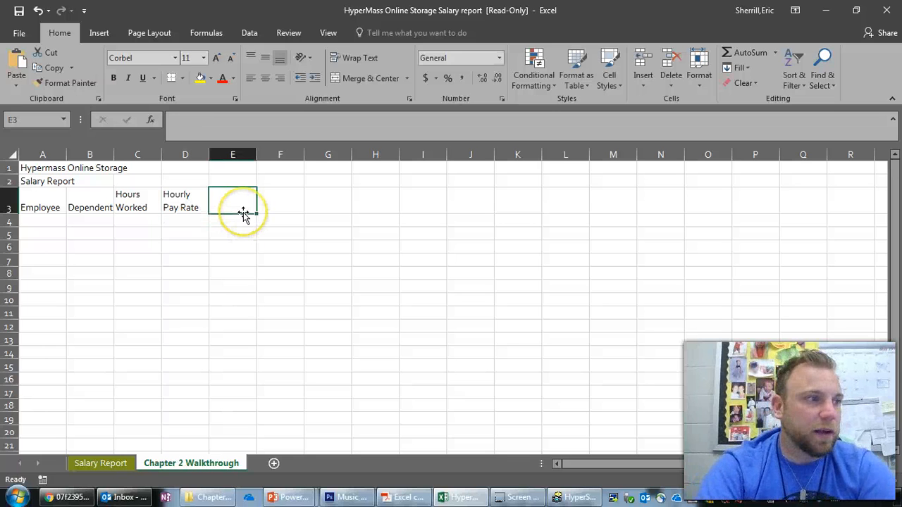
text(Gross Pay)
key(Tab)
- Enter the column headings Federal Tax in cell F3 and State Tax in cell G3
text(Fed)
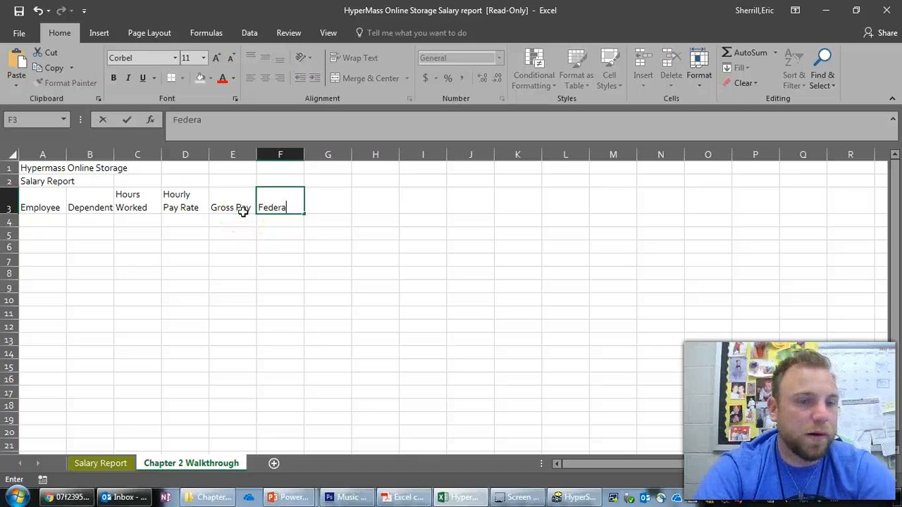
text(eral Tax)
key(Tab)
text(State Tax)
key(Tab)
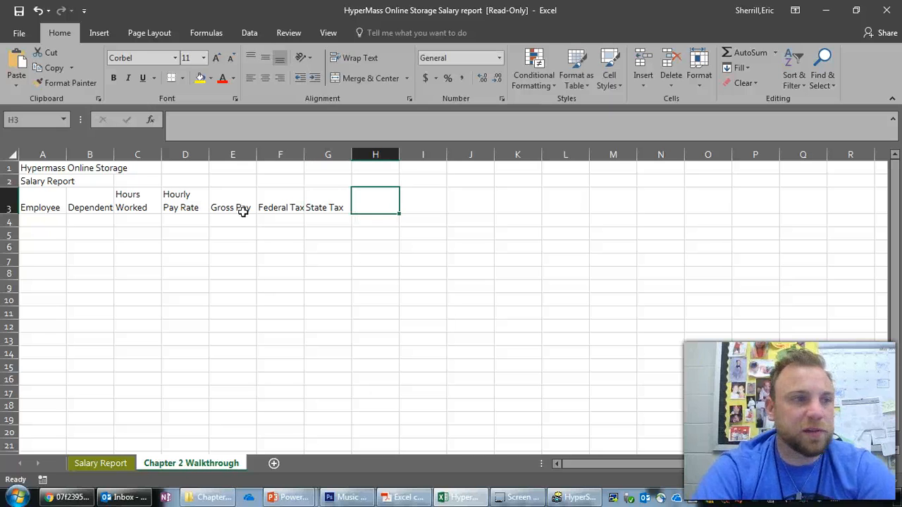
- Enter the column headings Tax % in cell H3, Net Pay in I3 and Hire Date in J3
text(Tax %)
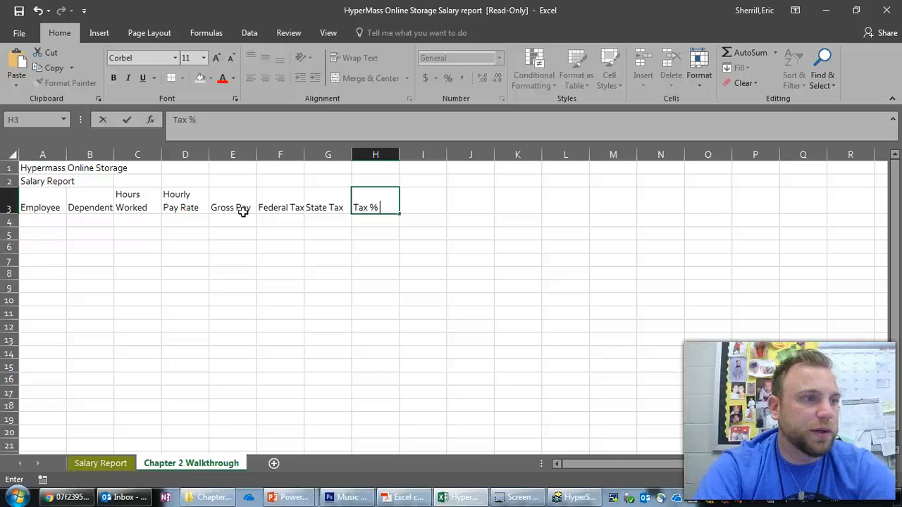
text( N)
key(BackSpace)
key(Tab)
text(Net Pay)
key(Tab)
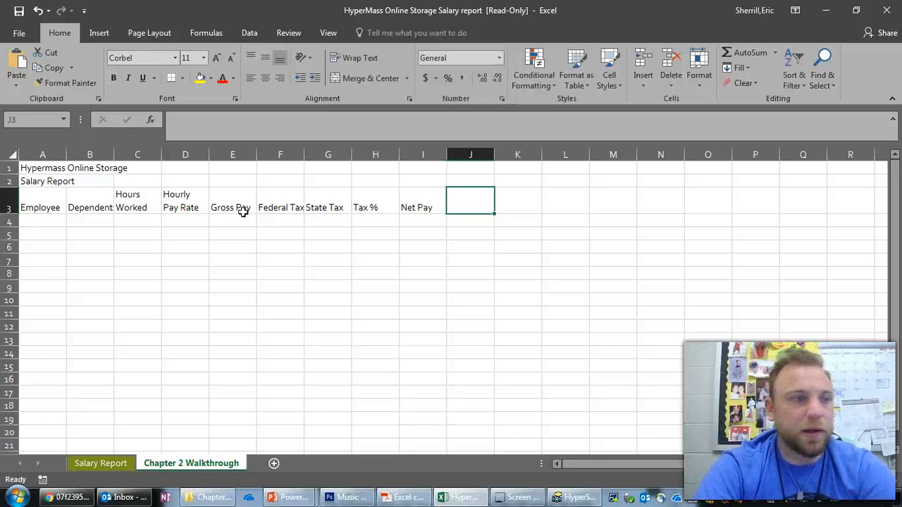
text(Hire)
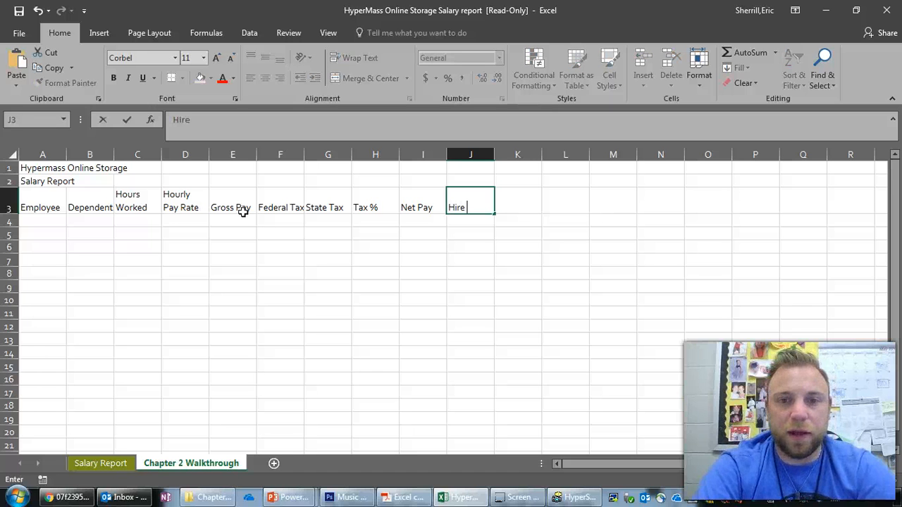
text( Date)
key(Return)
- Fill in the employees' names, dependents, hours worked and hourly pay rates in A4:D12, and their hire dates in J4:J12
key(Left)
key(Left)
key(Left)
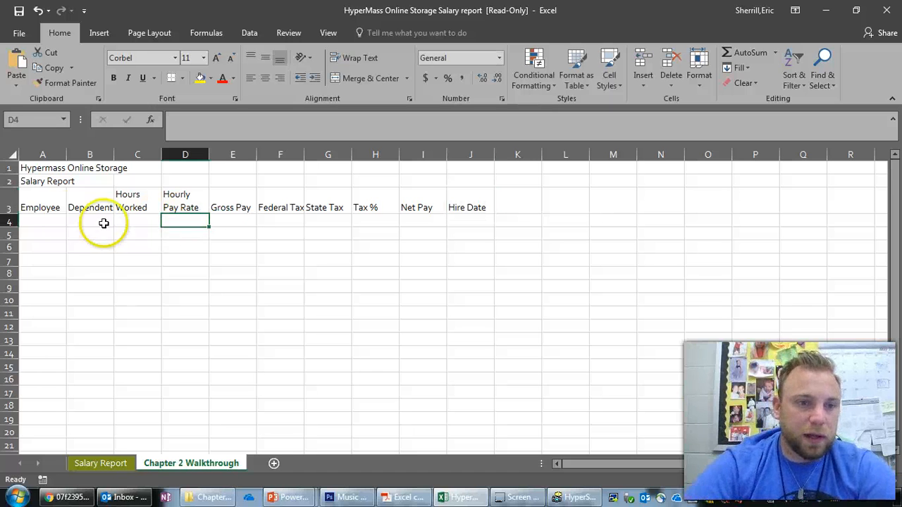
click(53, 224)
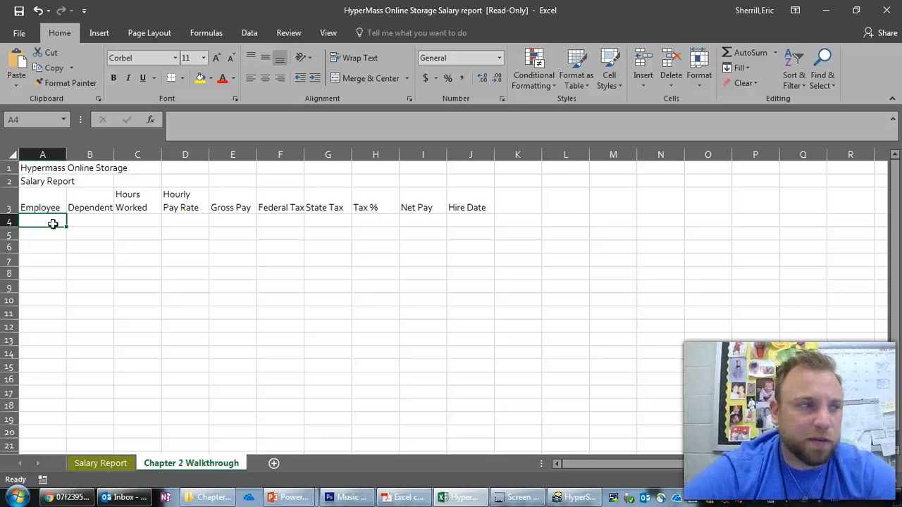
drag(53, 224, 203, 339)
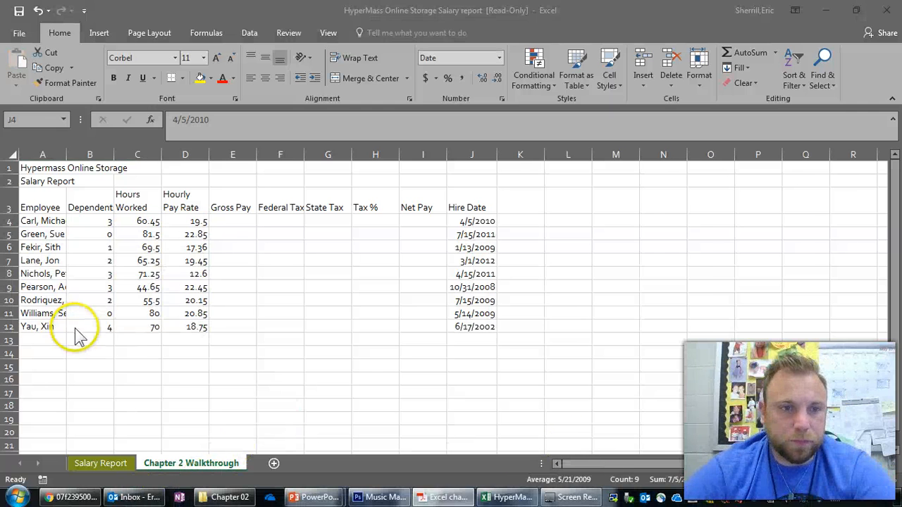
- Widen column A to fit its longest entry
click(65, 151)
drag(66, 155, 79, 155)
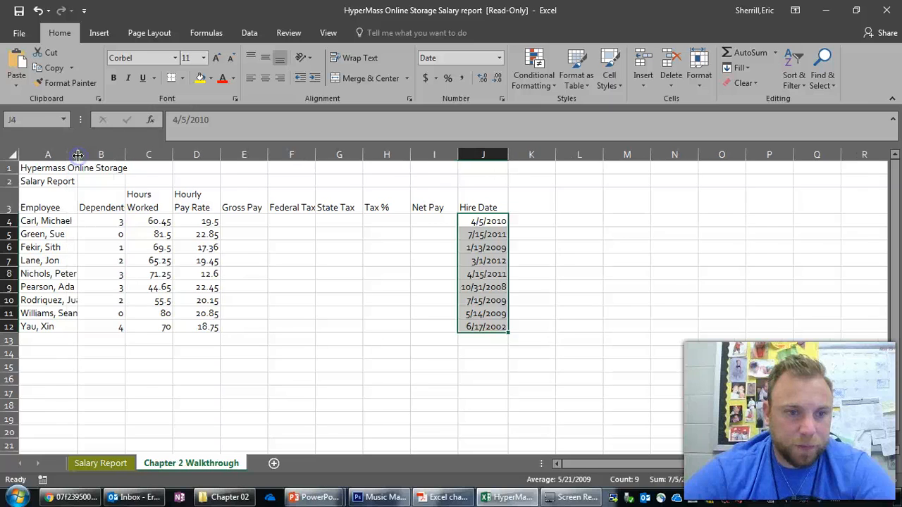
double_click(79, 154)
click(76, 341)
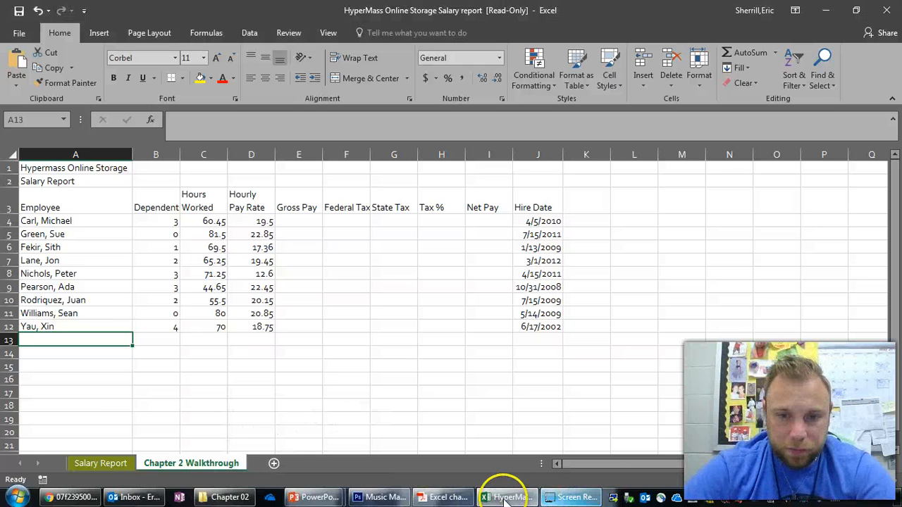
click(801, 500)
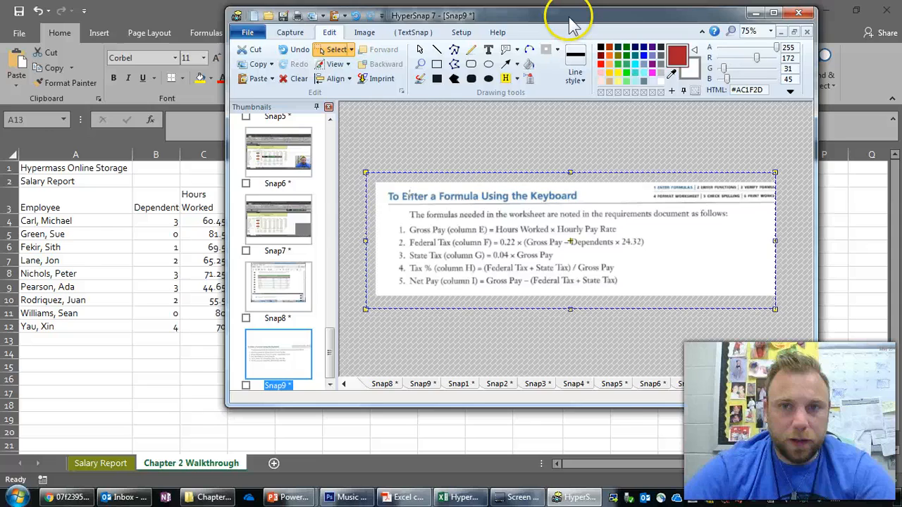
drag(570, 20, 570, 0)
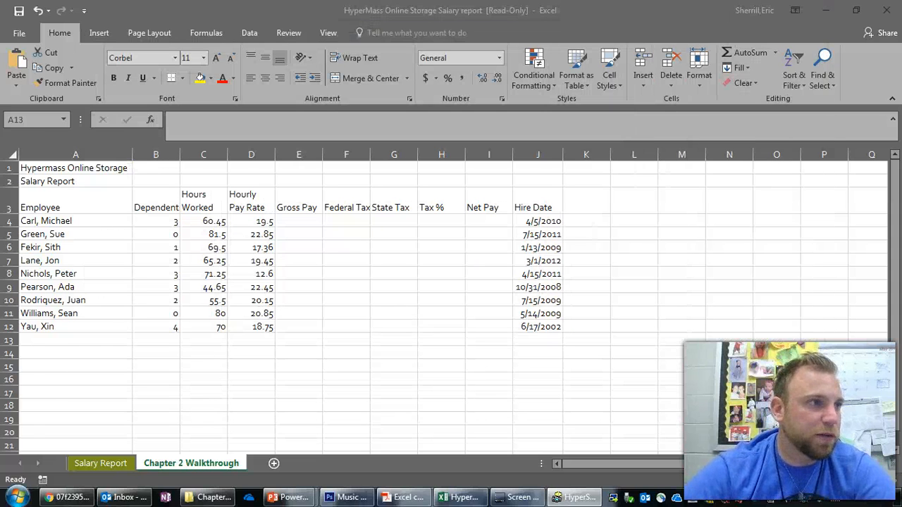
drag(0, 121, 22, 122)
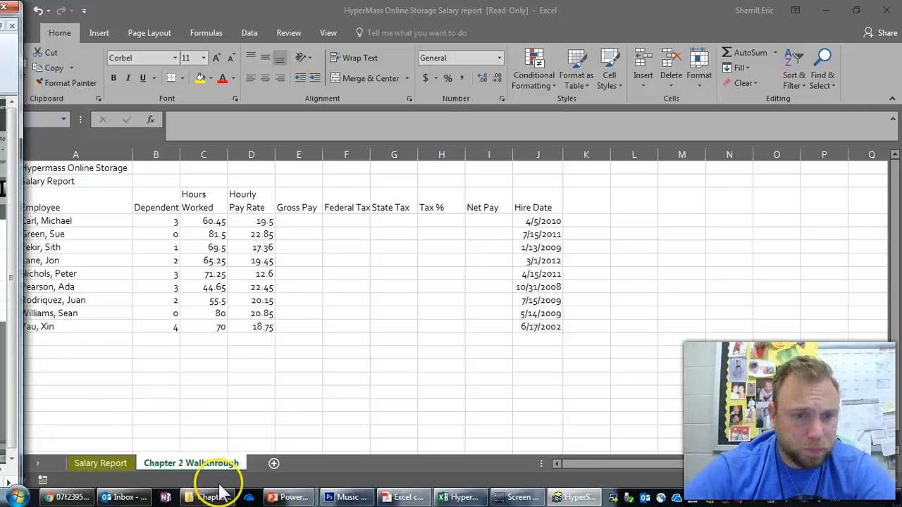
- Enter the row labels Total, Highest, Lowest and Average in cells A13 to A16
click(73, 339)
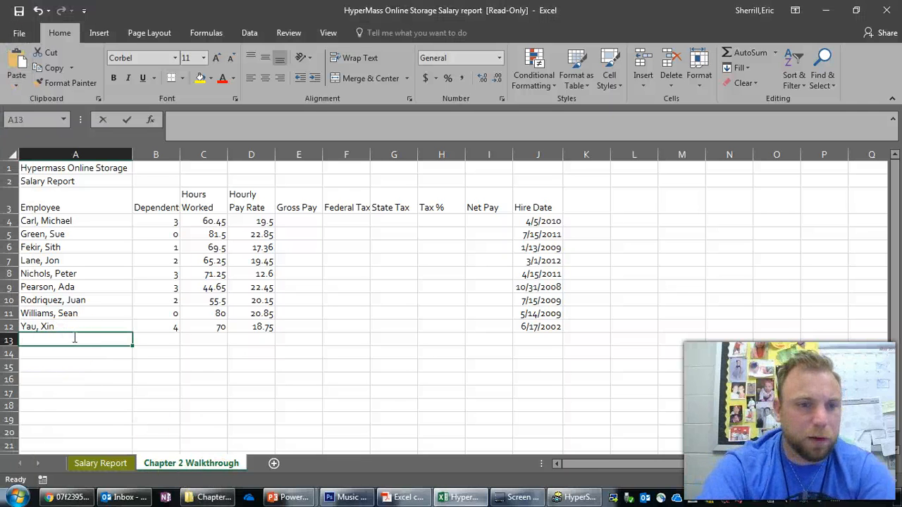
text(Tit)
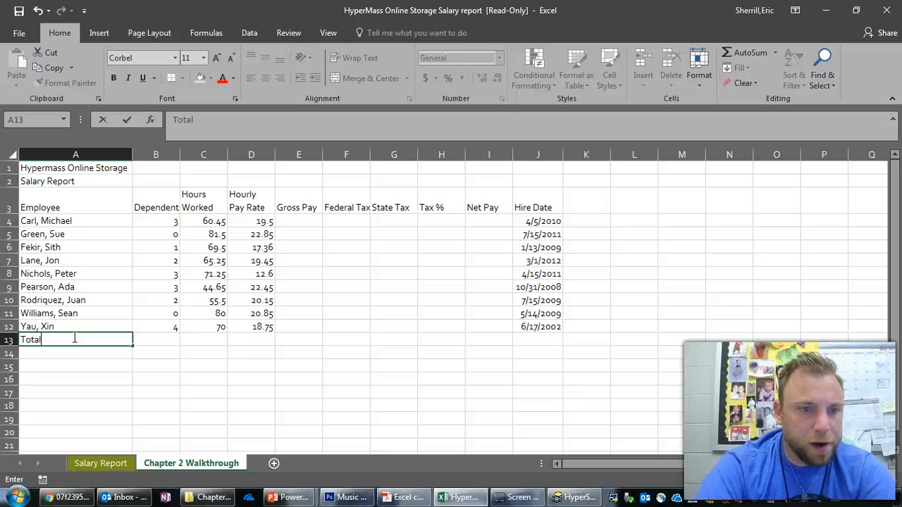
text(al)
key(Return)
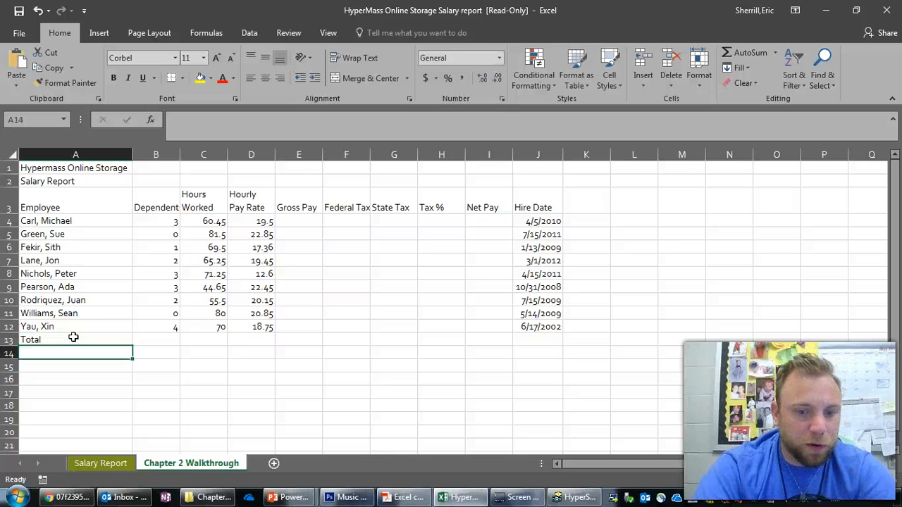
text(Highest)
key(Return)
text(Lowest)
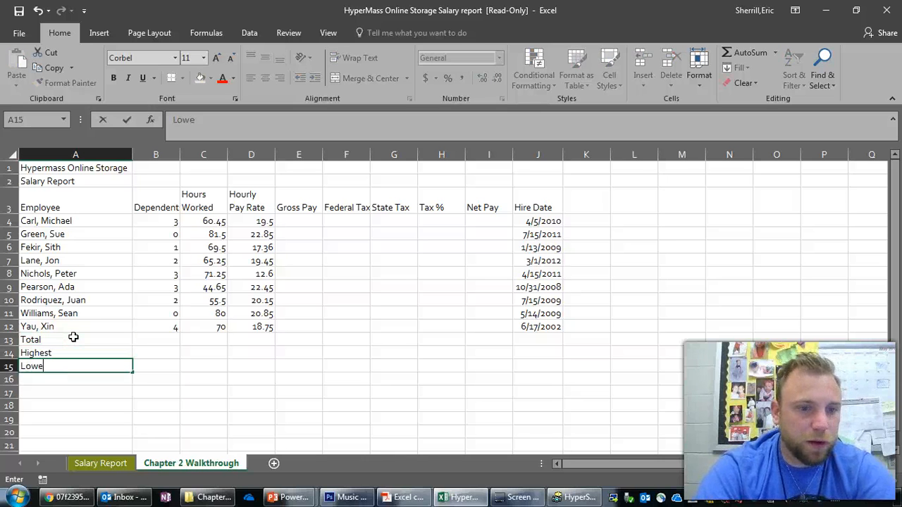
key(Return)
text(Average)
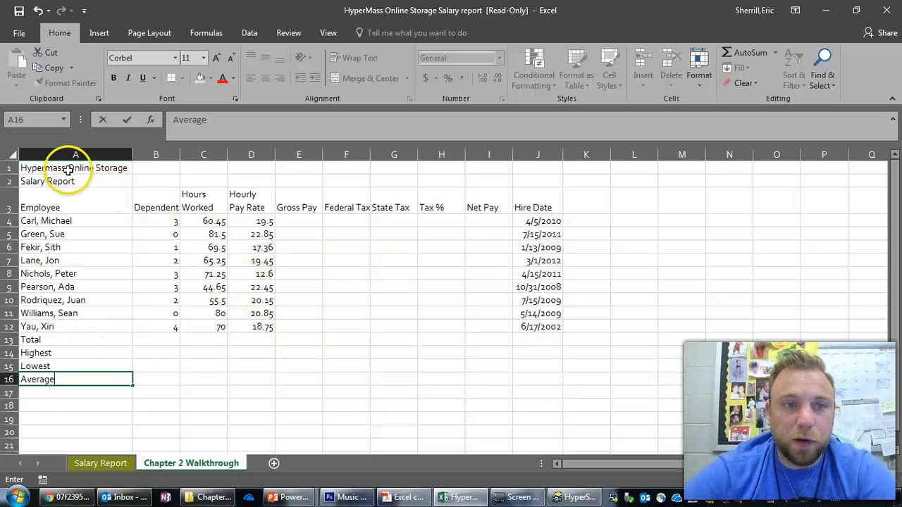
- Merge and center the title Hypermass Online Storage across A1:J1 and the subtitle Salary Report across A2:J2
drag(72, 167, 534, 164)
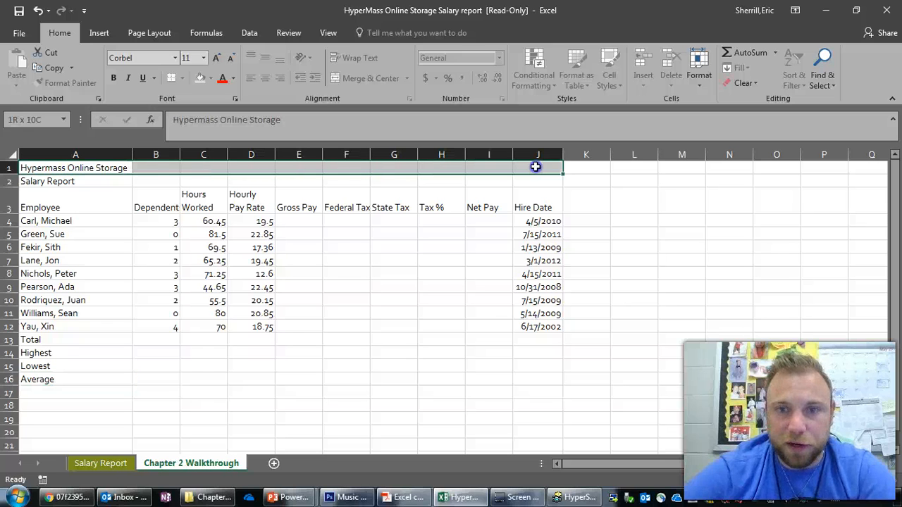
click(355, 78)
drag(77, 181, 535, 181)
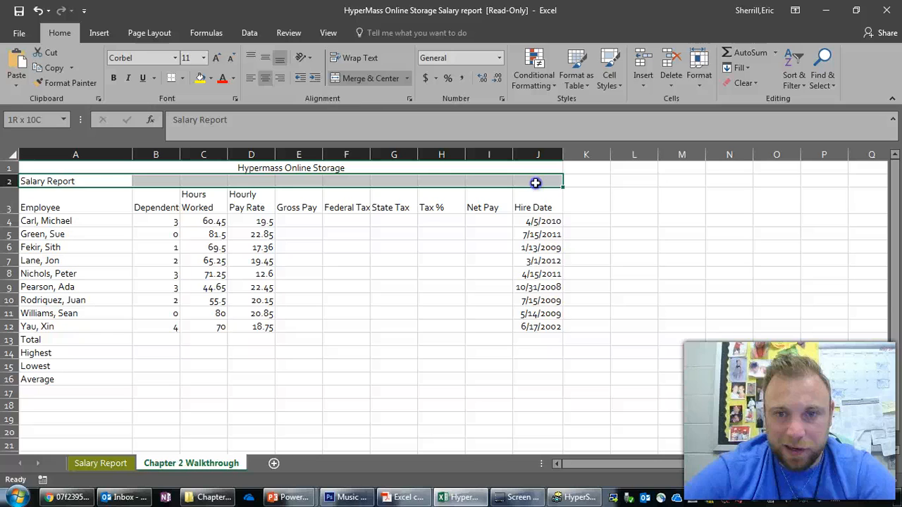
click(360, 81)
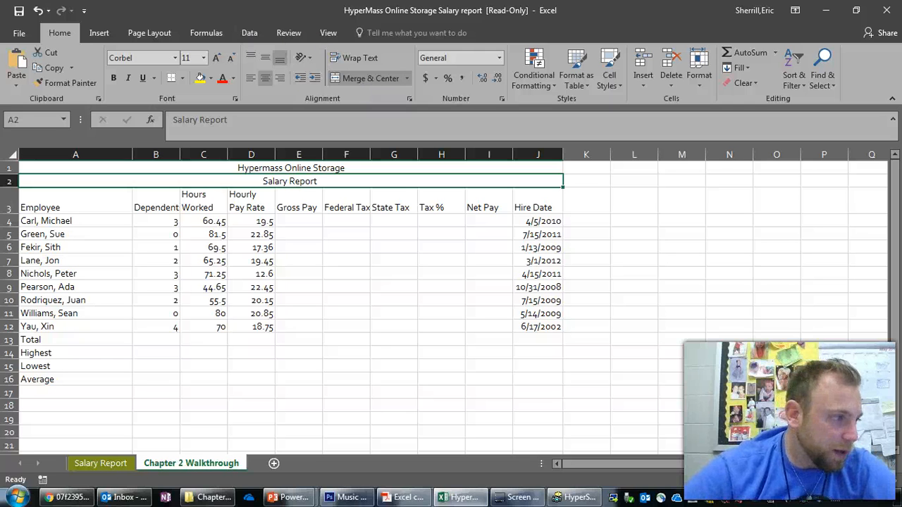
- Switch to HyperSnap, examine the Snap8 capture of Table 2-1 with the salary report data, and minimize its window
key(alt+Tab)
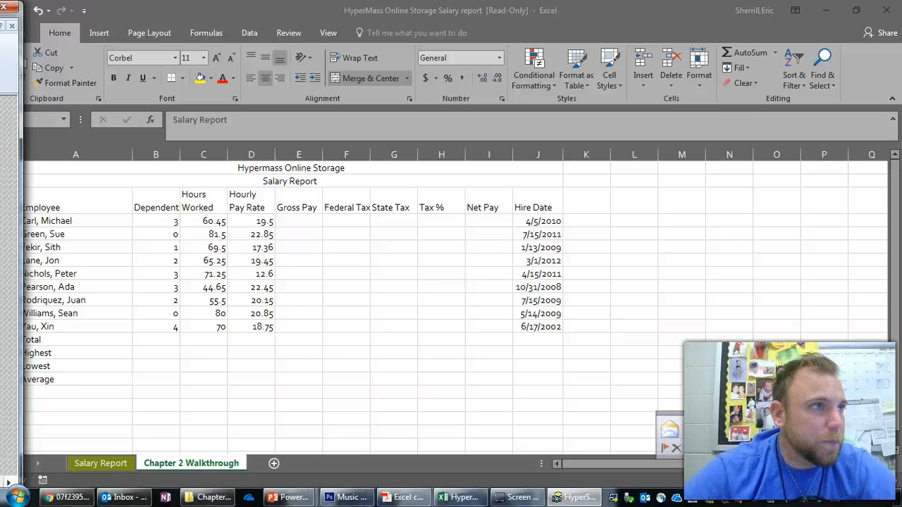
drag(0, 8, 472, 14)
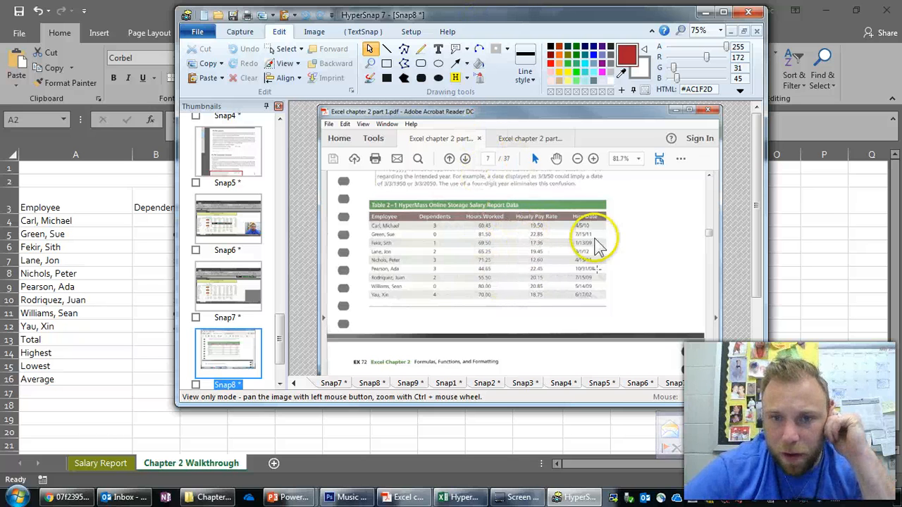
scroll(675, 196, down, 1)
scroll(576, 222, up, 1)
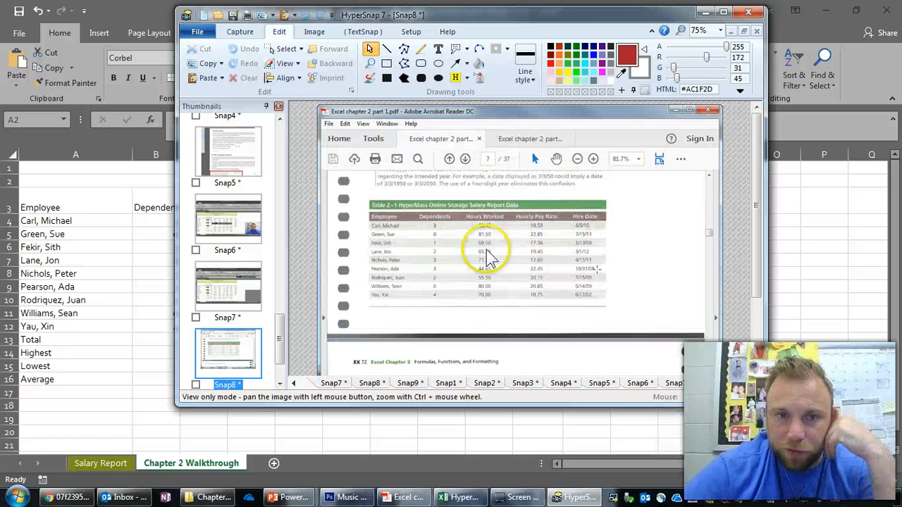
click(706, 12)
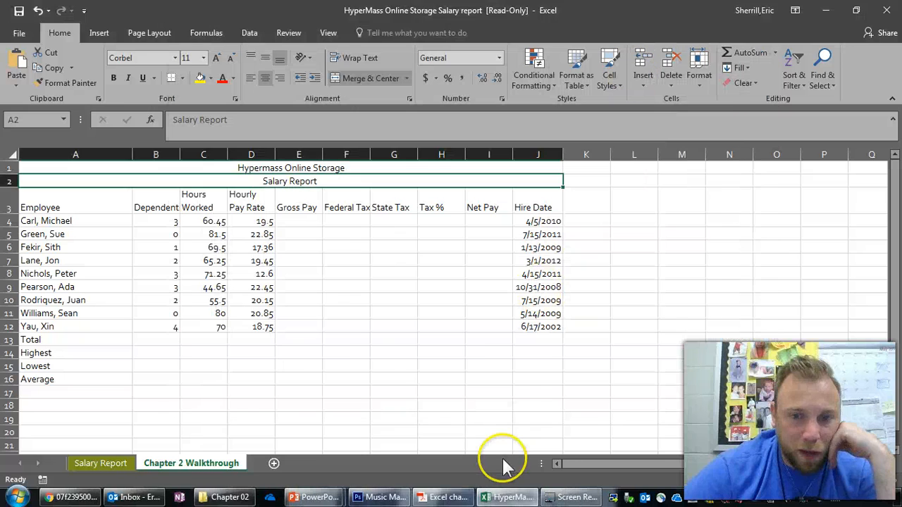
- Switch to Adobe Acrobat Reader, examine the chapter pages around the formula list under To Enter a Formula Using the Keyboard, and minimize its window
click(447, 497)
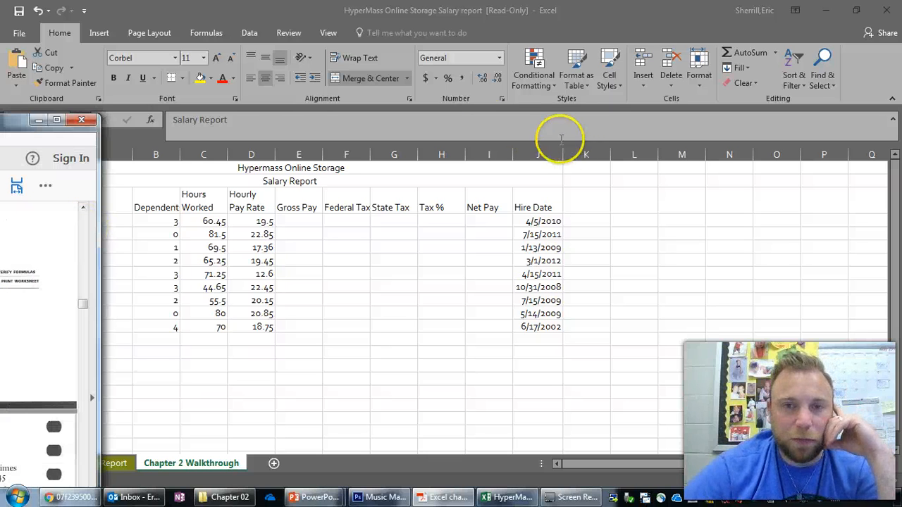
drag(24, 122, 801, 25)
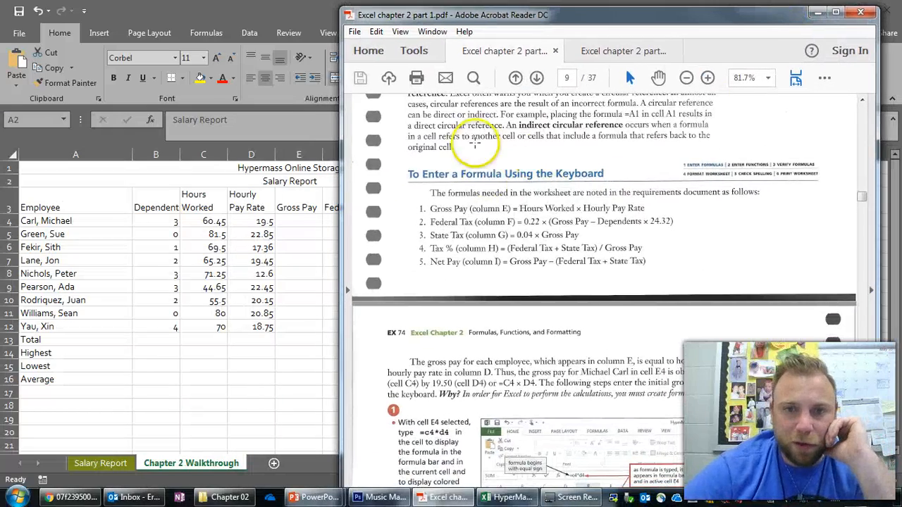
scroll(573, 93, up, 15)
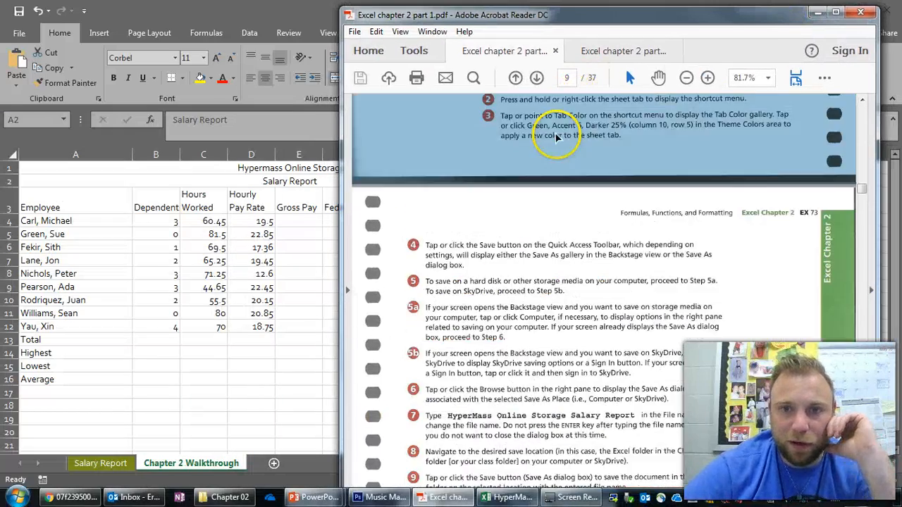
scroll(555, 137, down, 10)
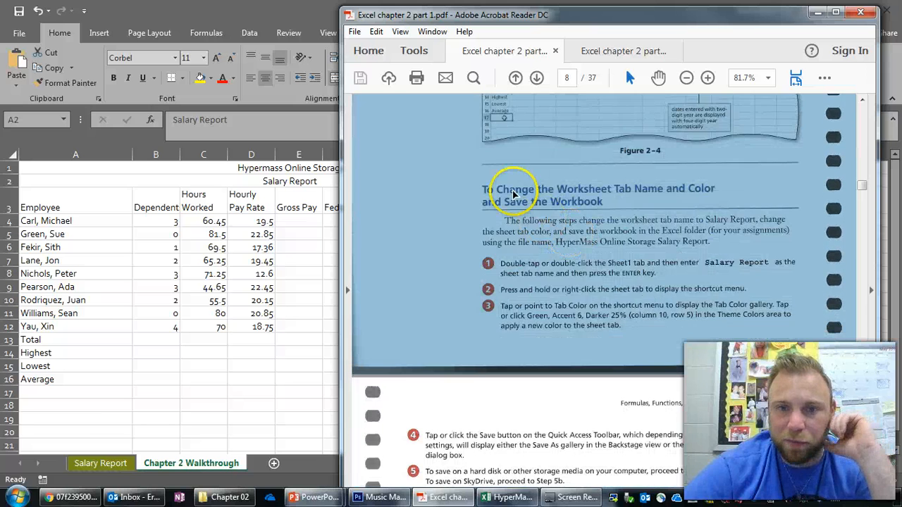
scroll(517, 145, up, 5)
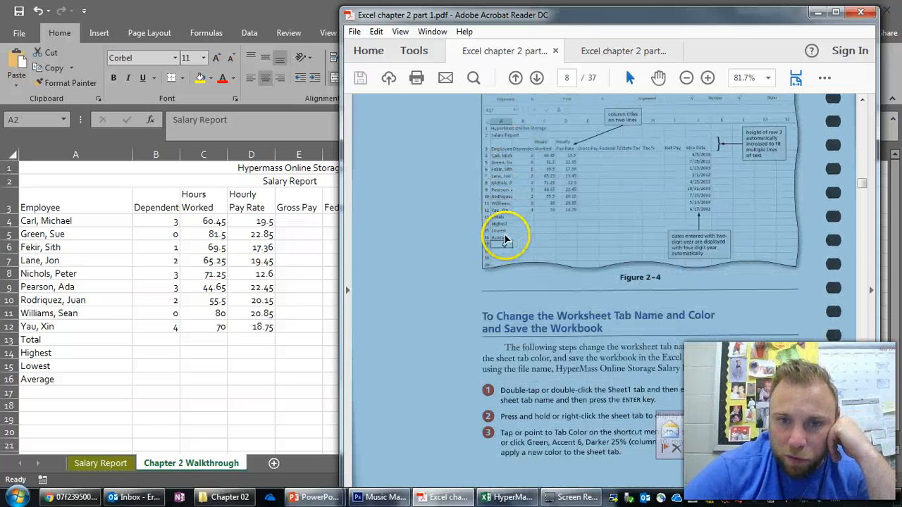
scroll(558, 289, down, 10)
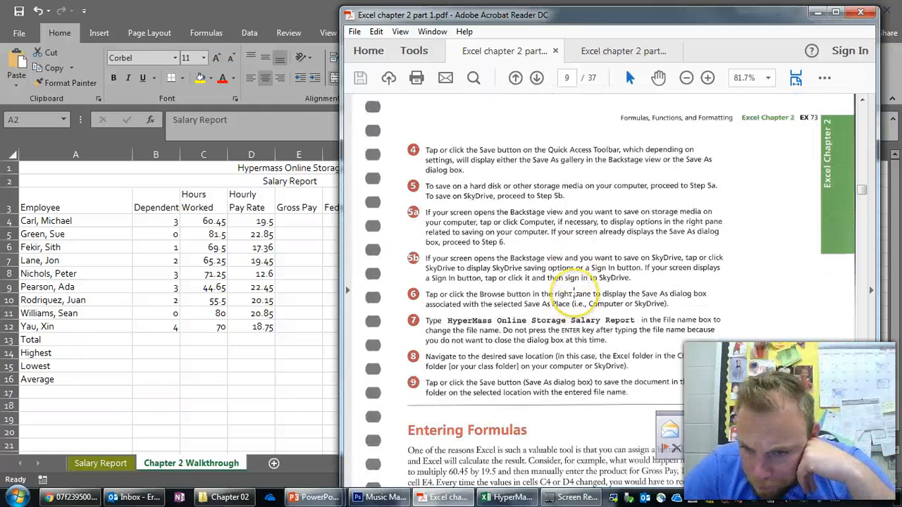
scroll(574, 293, down, 10)
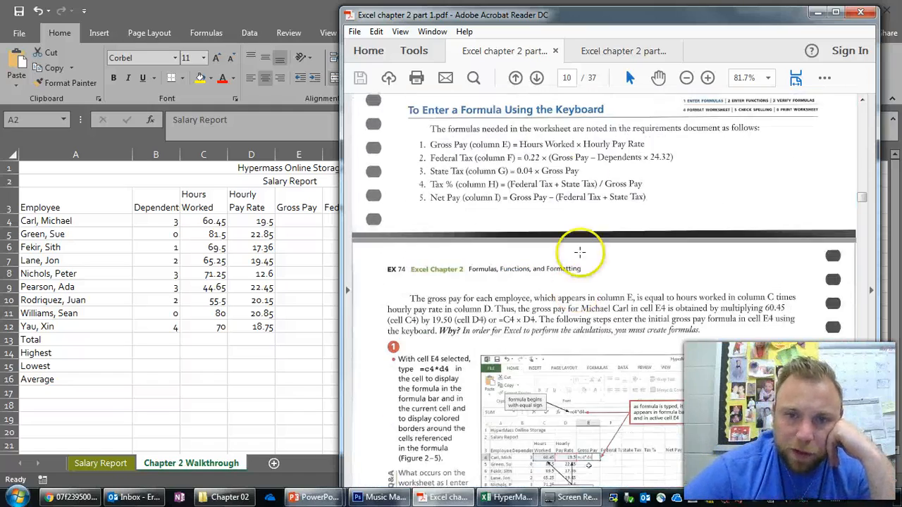
scroll(575, 176, up, 2)
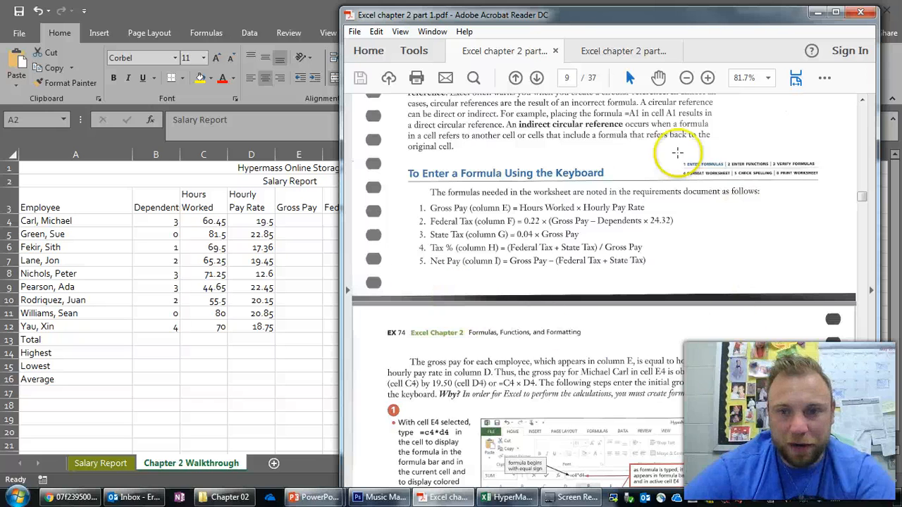
click(816, 14)
- Paste the captured picture of the textbook formula list into the worksheet, shrink it, and place it beside the table from column K
click(654, 297)
click(653, 368)
click(650, 387)
key(ctrl+v)
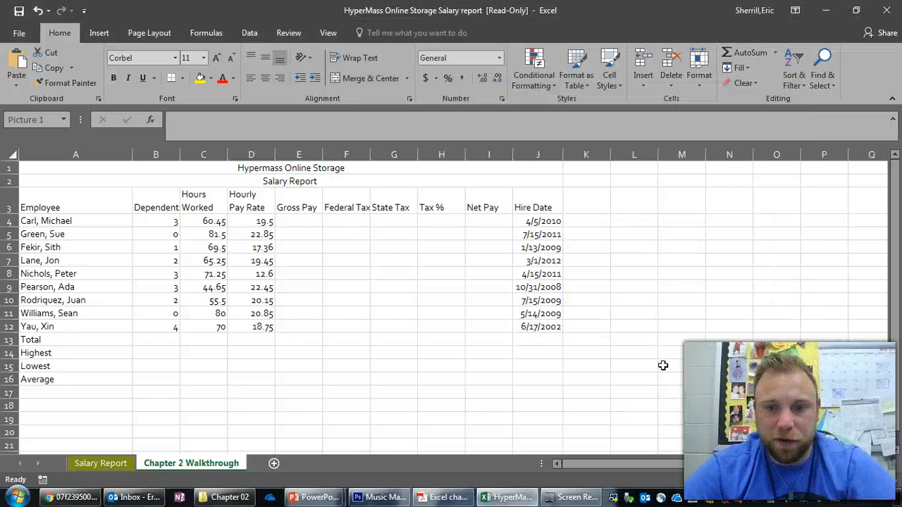
drag(705, 402, 553, 289)
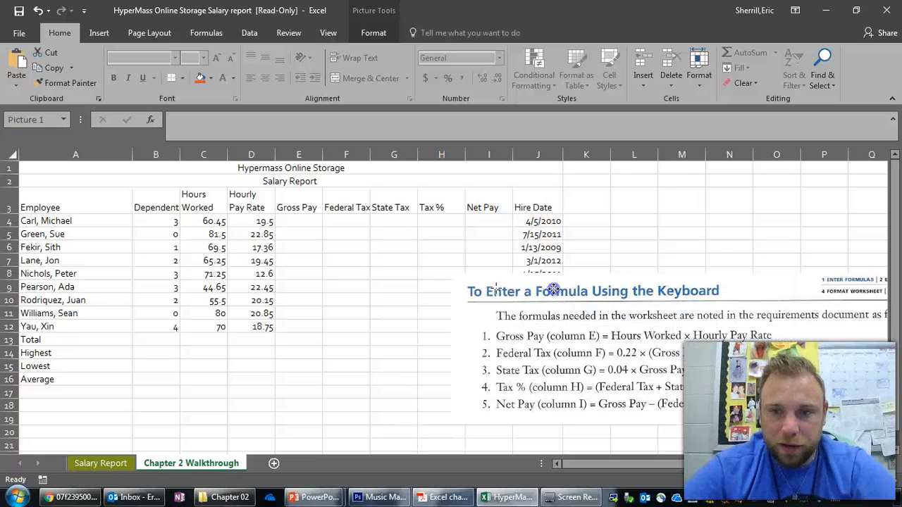
drag(456, 276, 651, 308)
drag(723, 372, 736, 241)
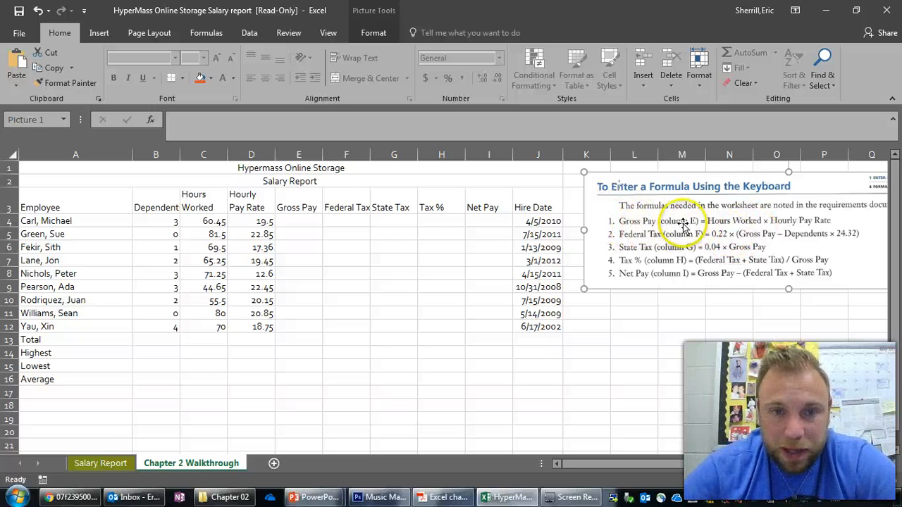
- Enter the Gross Pay formula =C4*D4 in cell E4
click(301, 221)
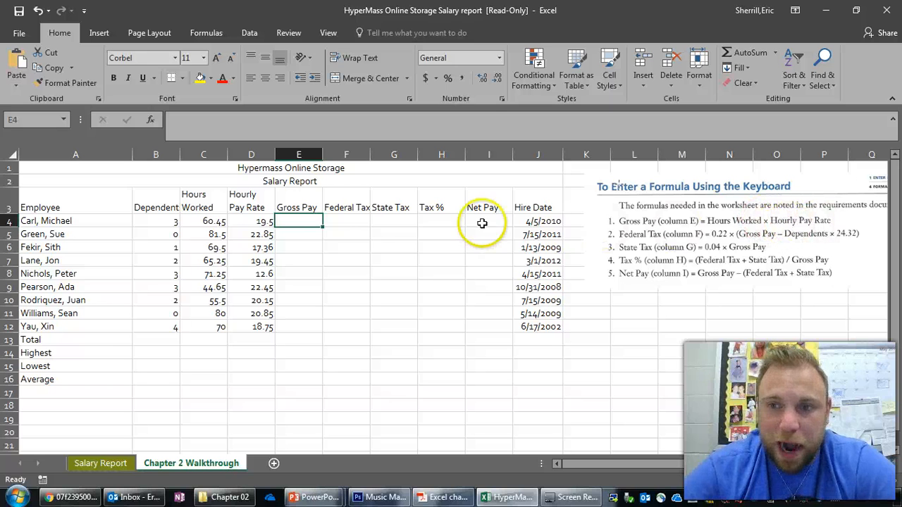
click(313, 221)
text(=)
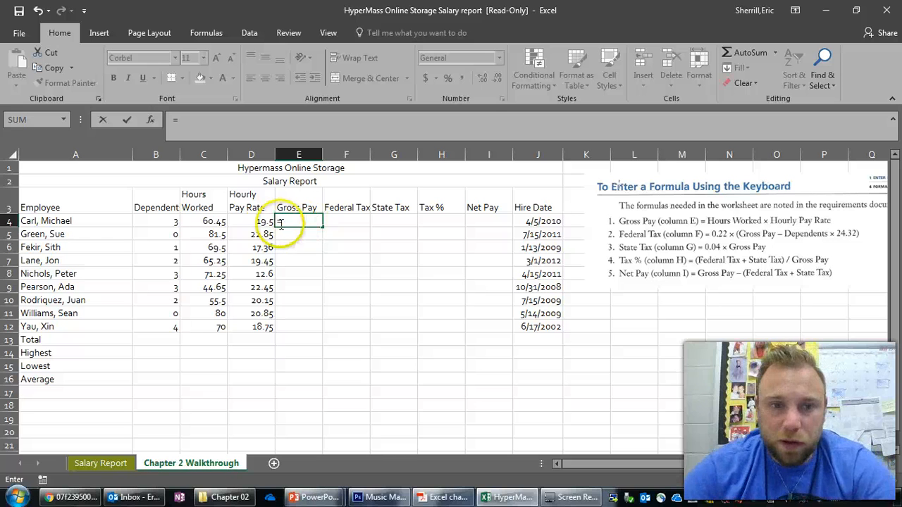
click(203, 222)
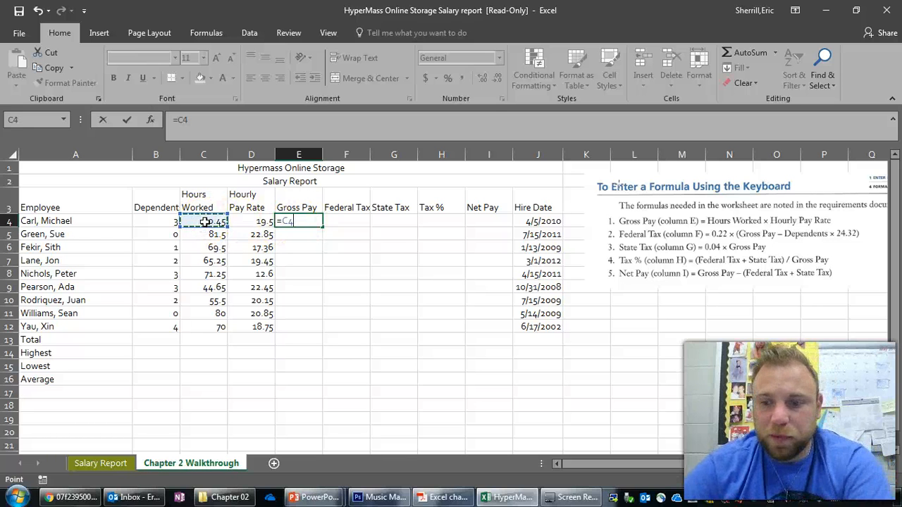
text(*)
click(256, 223)
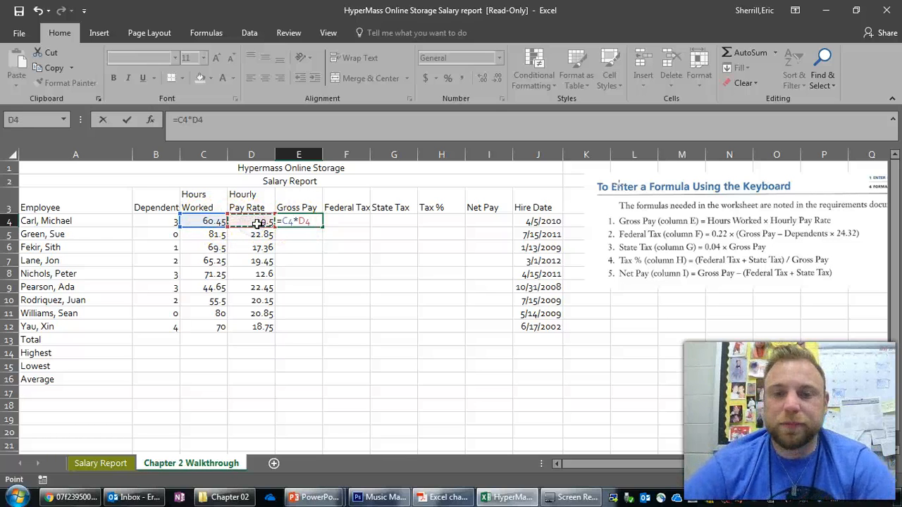
key(Return)
click(353, 221)
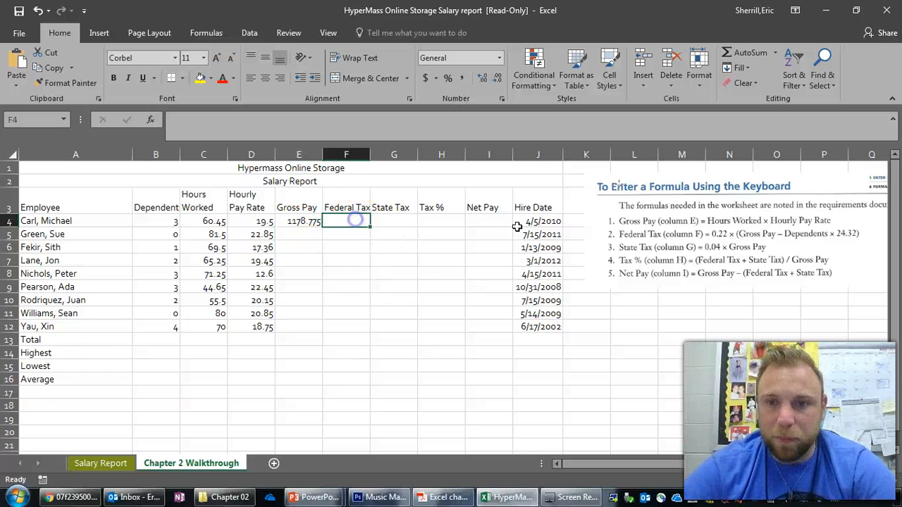
click(298, 223)
click(302, 239)
click(308, 251)
click(309, 271)
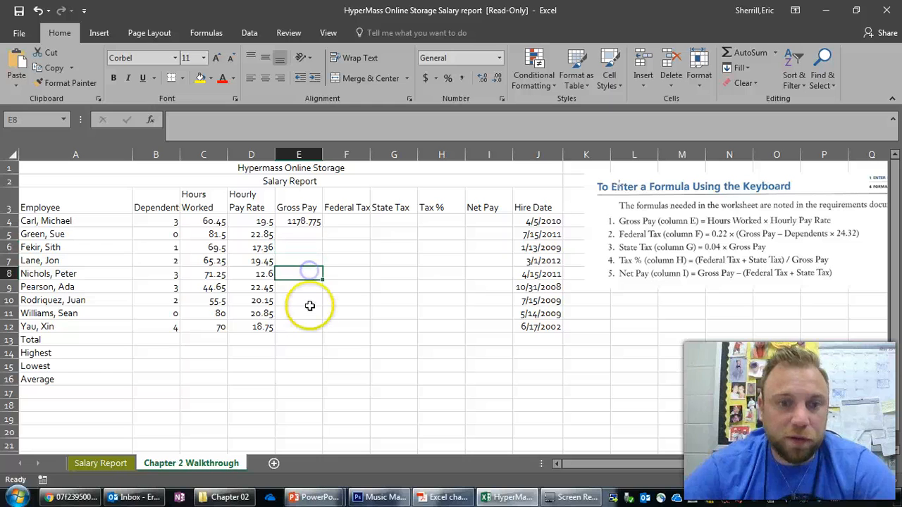
click(298, 223)
- Enter the Federal Tax formula =.22*(E4-B4*24.32) in cell F4
click(345, 222)
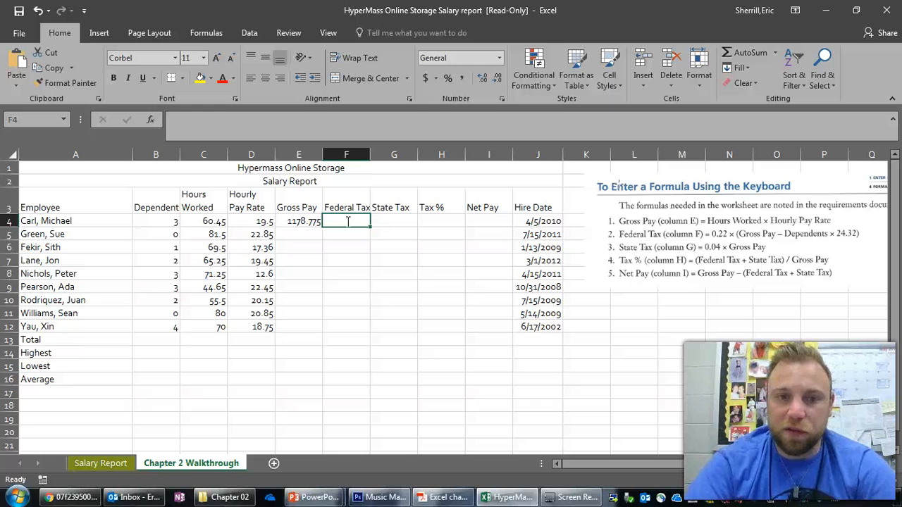
text(=.22*()
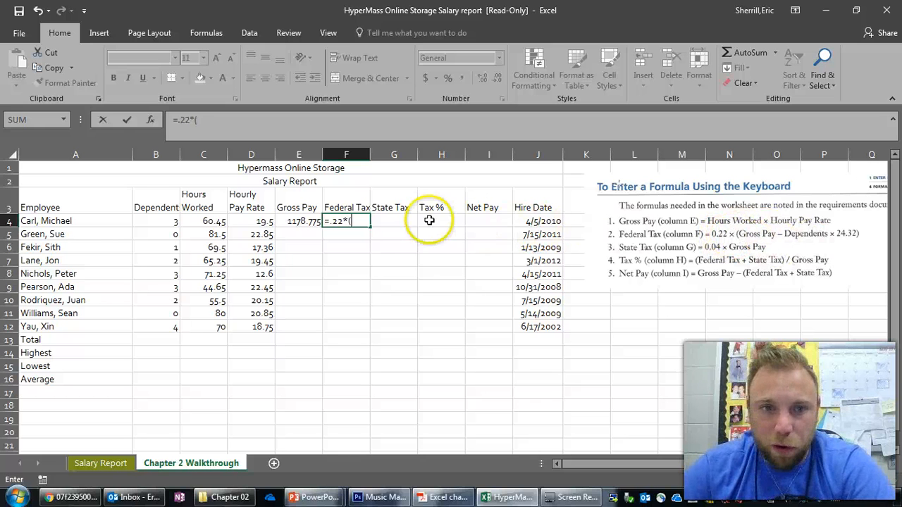
click(299, 223)
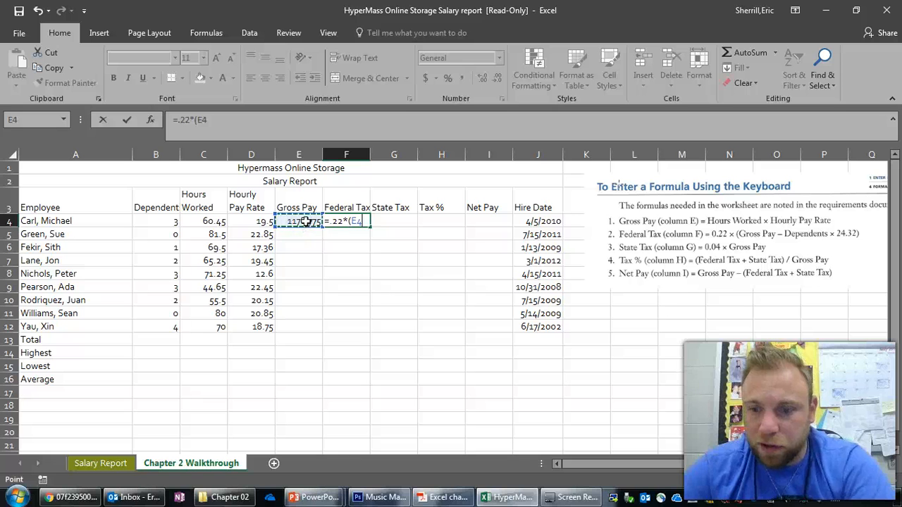
text(-)
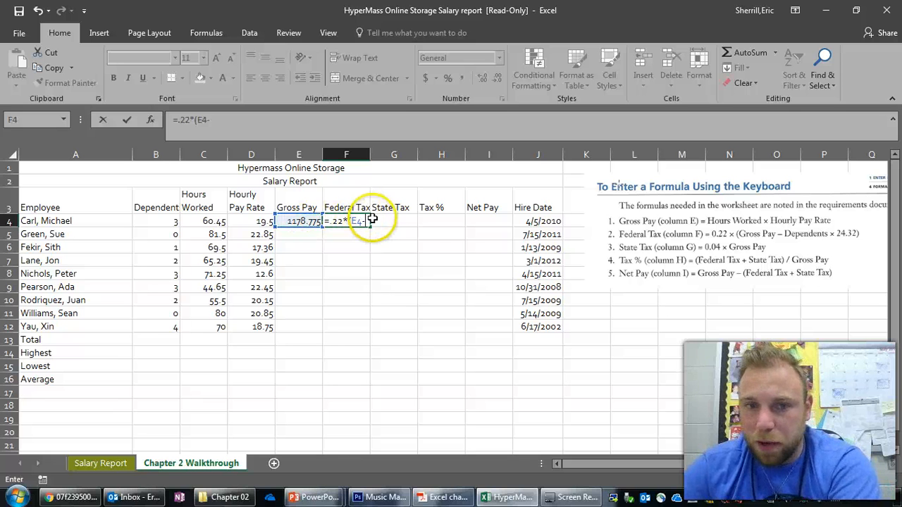
click(173, 221)
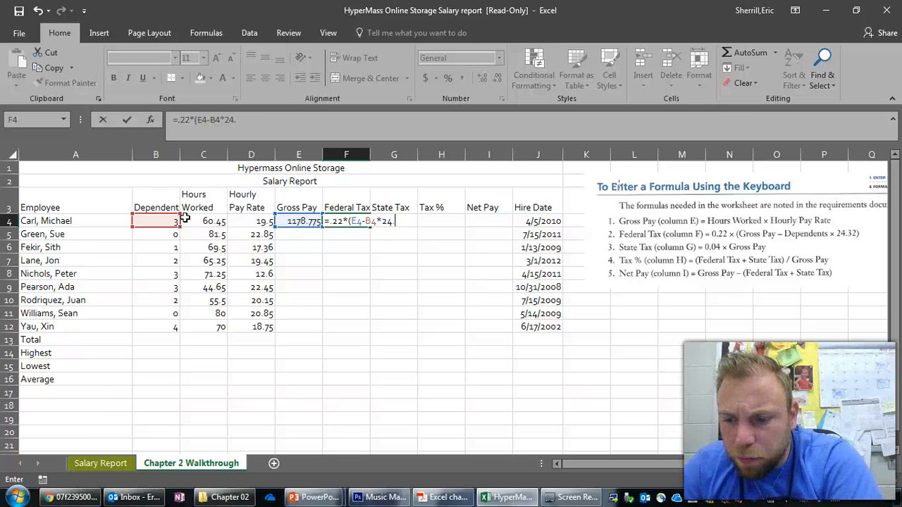
text(*24.32)
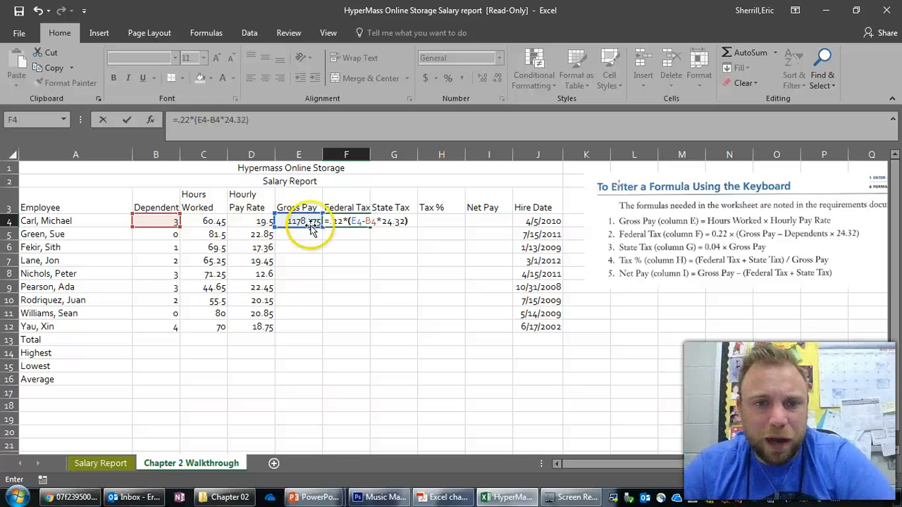
text())
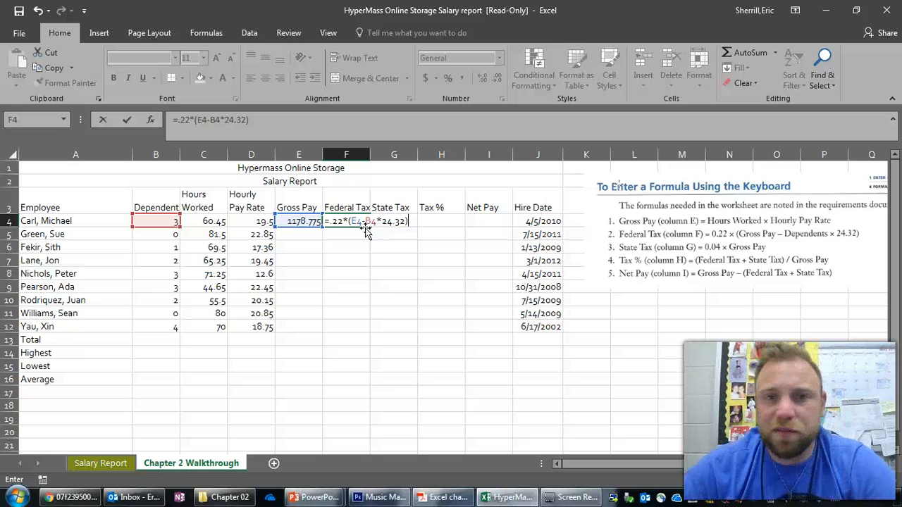
key(Return)
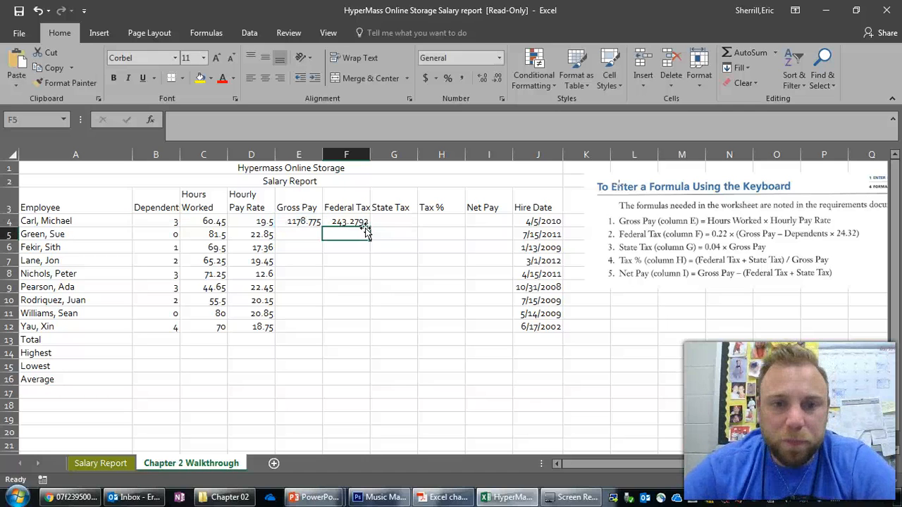
- Enter the State Tax formula =.04*E4 in cell G4
click(393, 219)
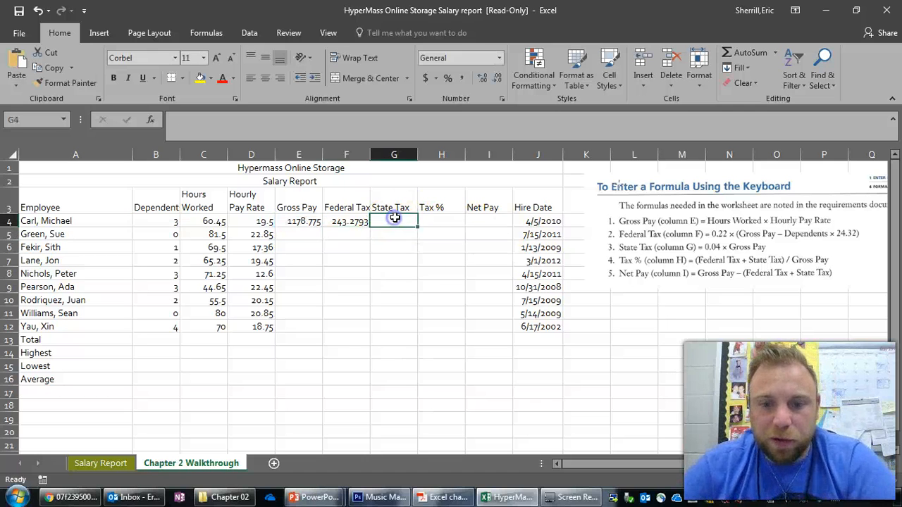
text(=)
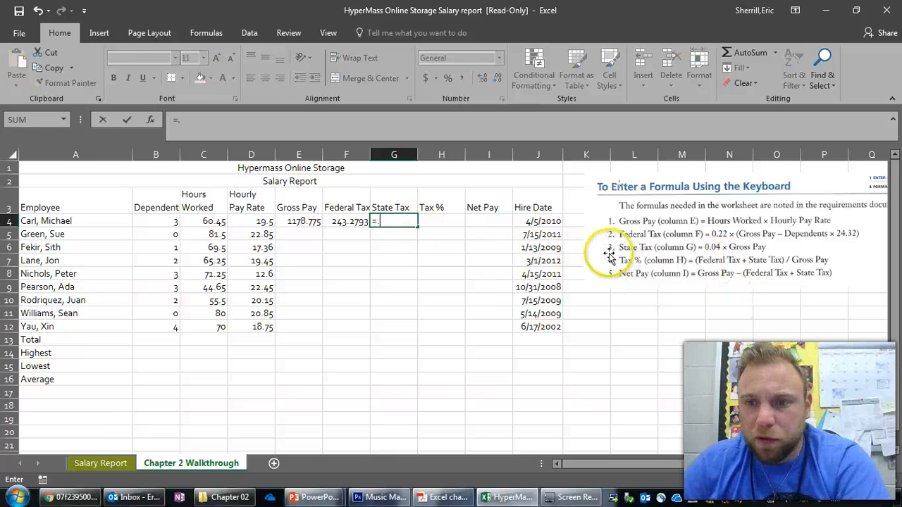
text(.04*)
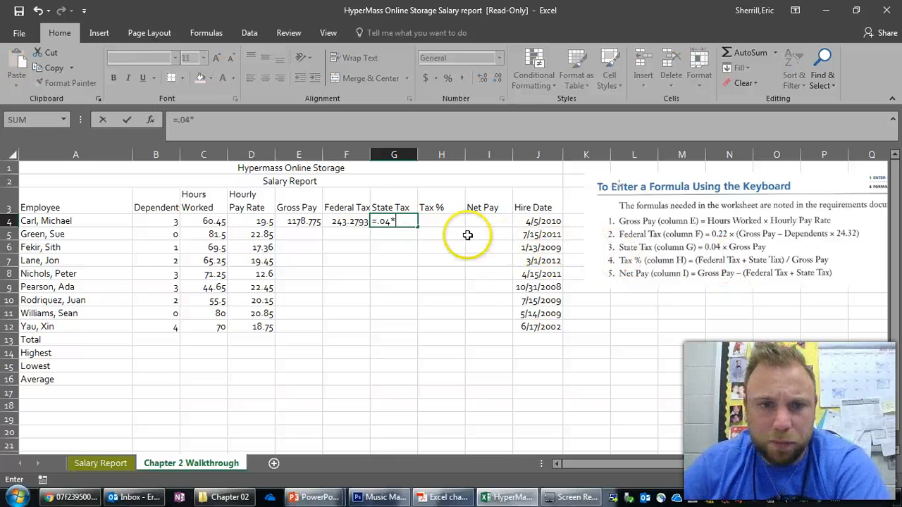
click(303, 224)
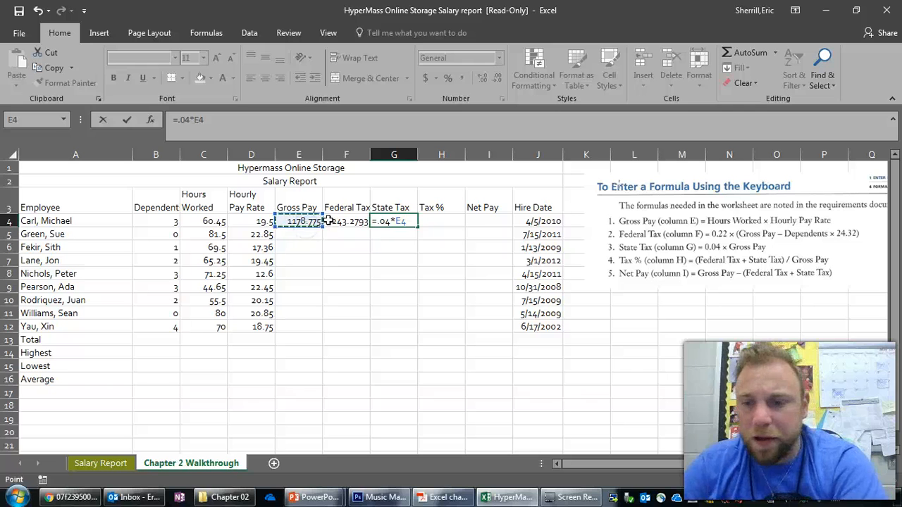
key(Return)
- Enter the Tax % formula =(F4+G4)/E4 in cell H4
click(456, 223)
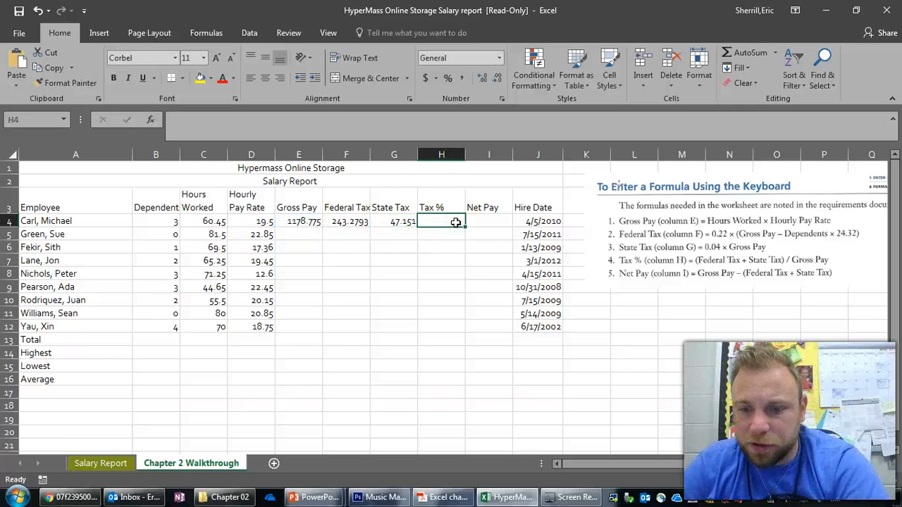
text(=()
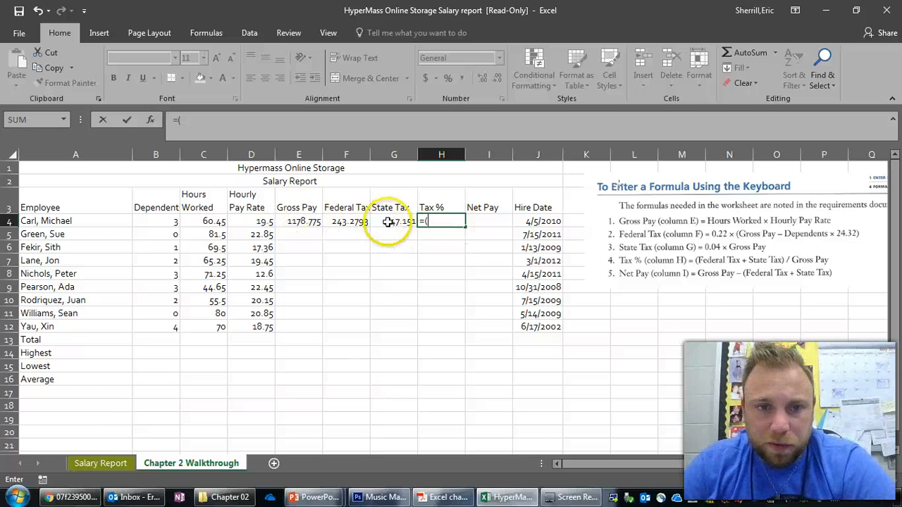
click(349, 222)
click(386, 223)
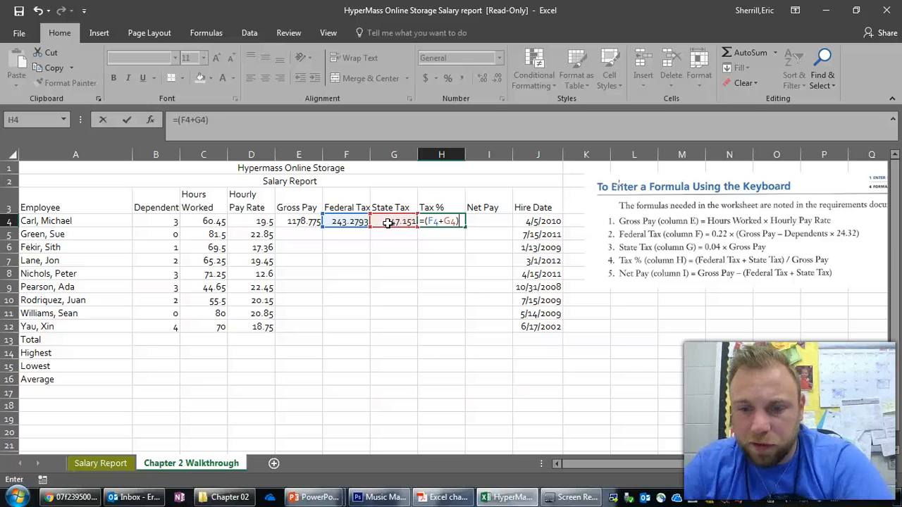
text()/)
click(316, 221)
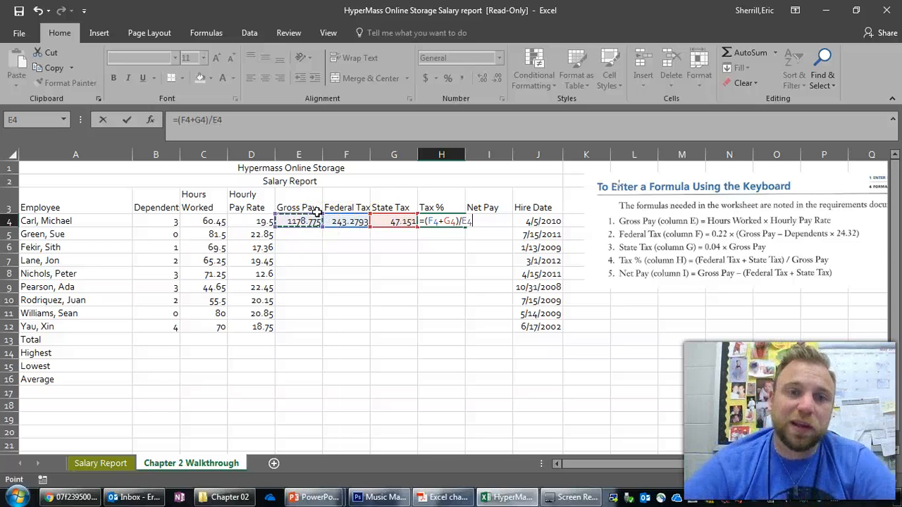
key(Return)
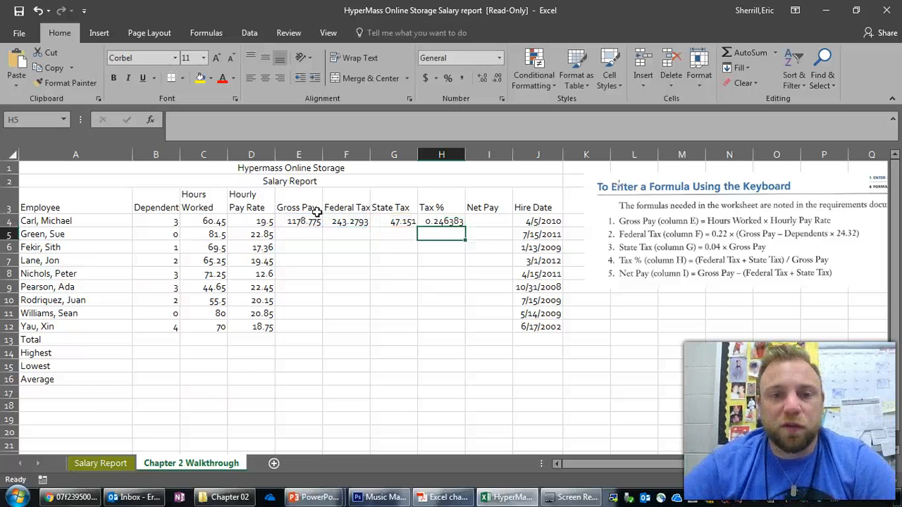
- Enter the Net Pay formula =E4-(F4+G4) in cell I4
click(492, 220)
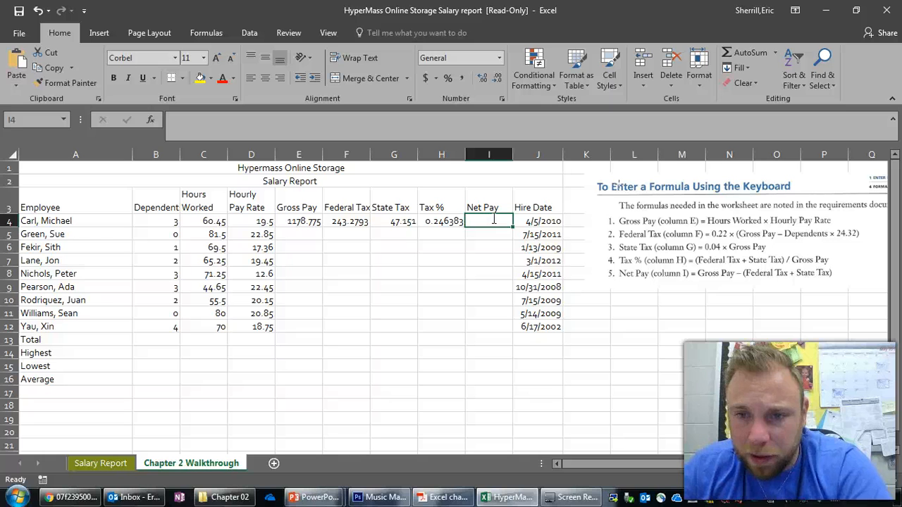
text(=)
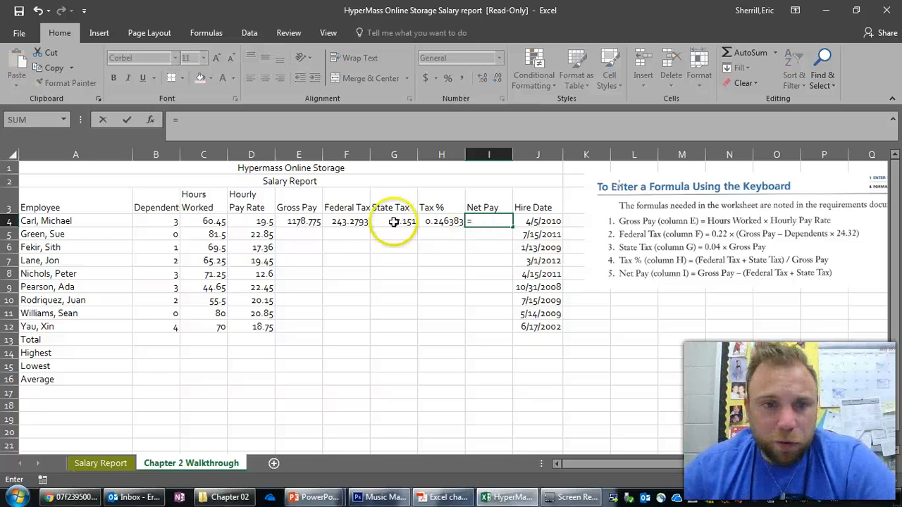
click(312, 222)
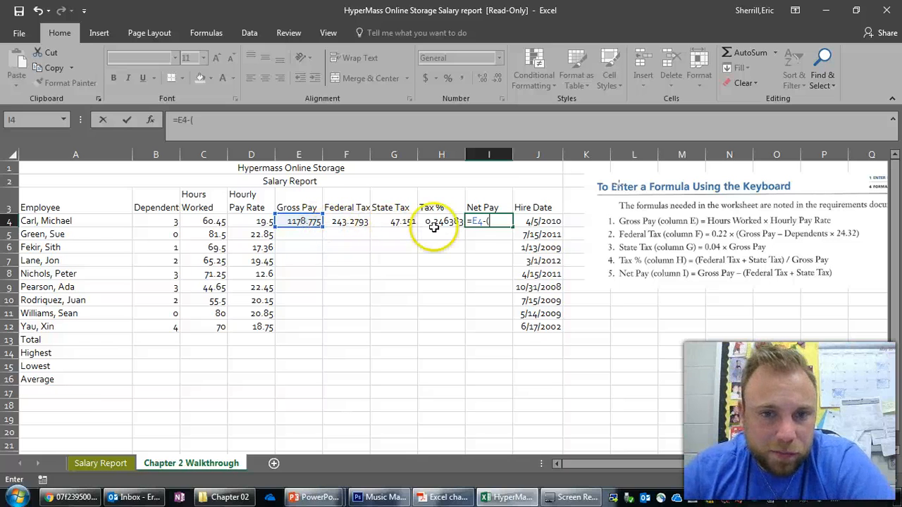
text(-()
click(363, 220)
text(+)
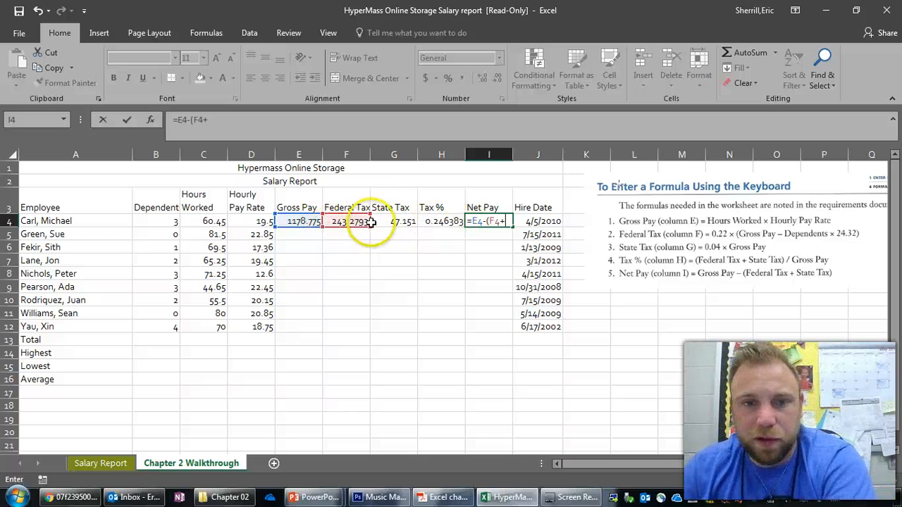
click(398, 221)
text())
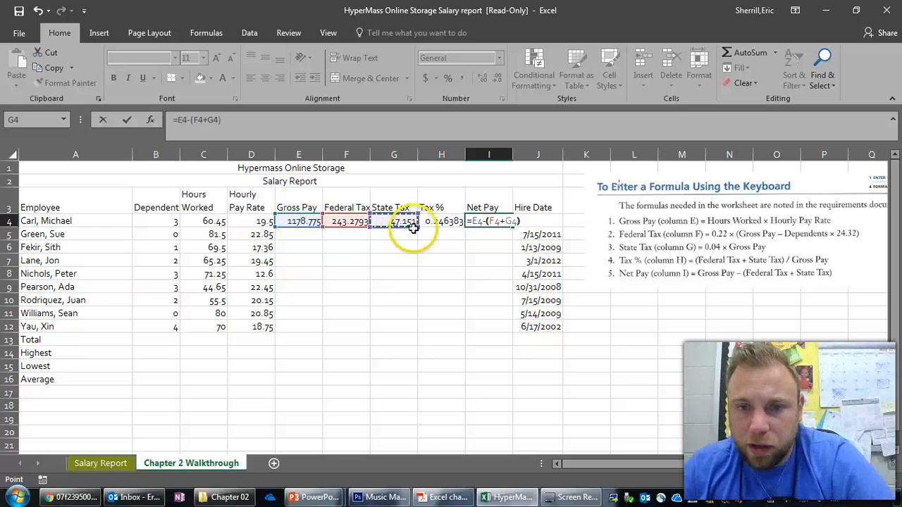
key(Return)
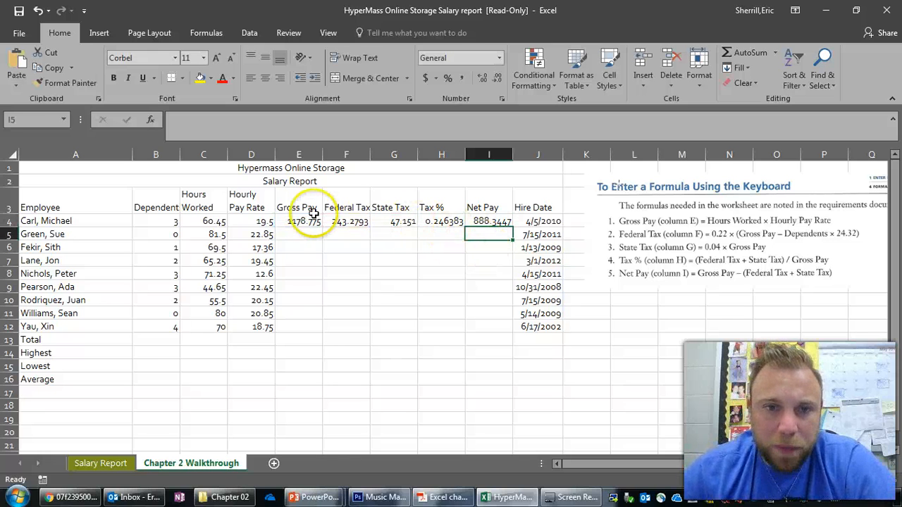
drag(298, 221, 500, 221)
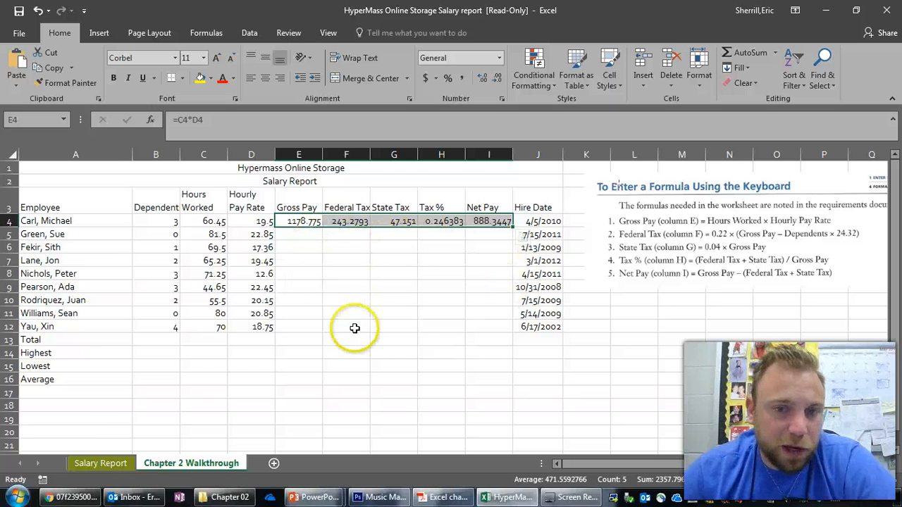
mouse_move(512, 226)
mouse_down()
mouse_move(503, 331)
mouse_move(507, 221)
mouse_up()
click(339, 258)
click(291, 221)
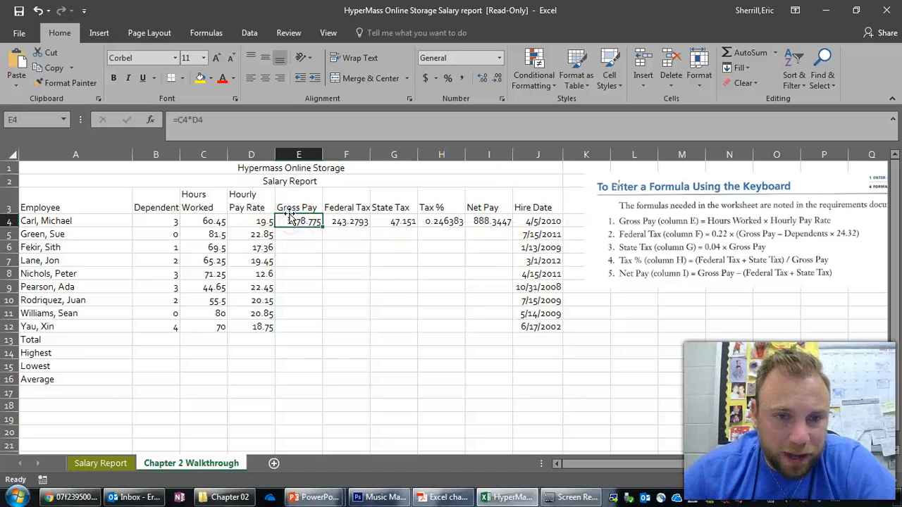
drag(288, 222, 503, 221)
click(306, 259)
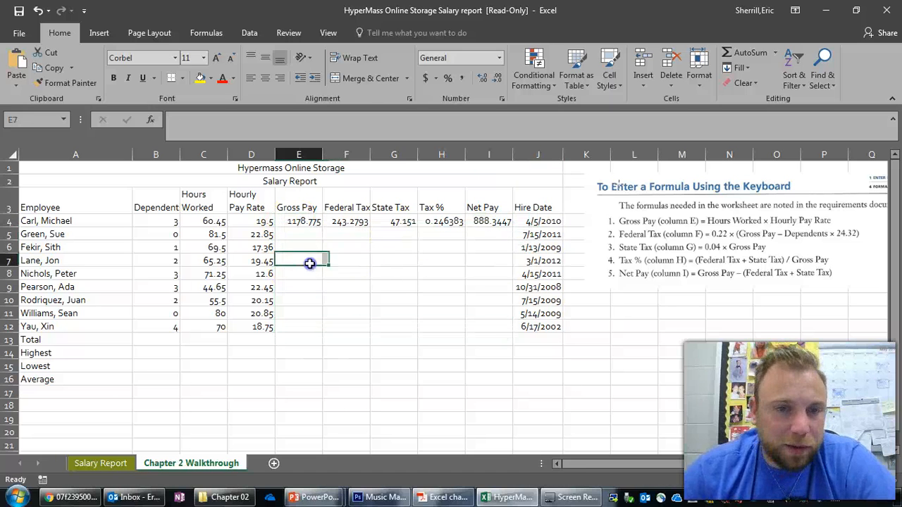
click(305, 222)
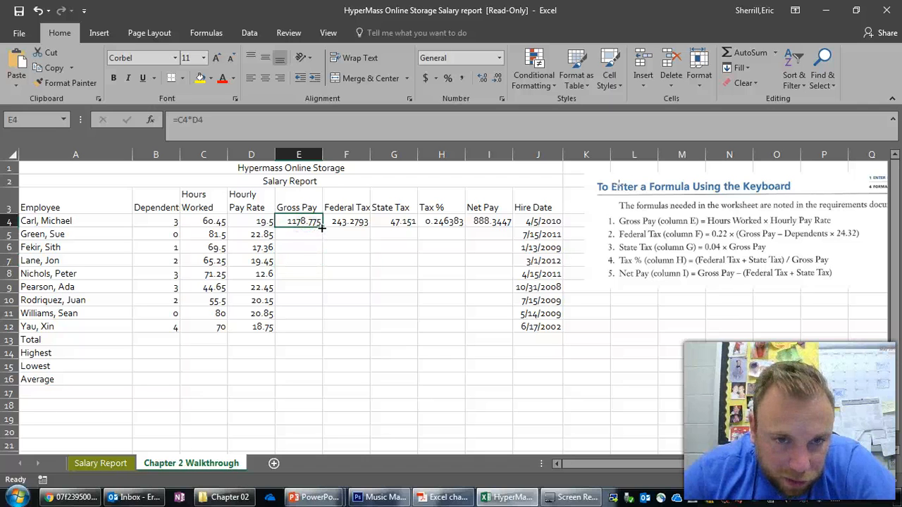
click(300, 247)
- Fill the formulas in E4:I4 down through row 12 for all remaining employees
drag(298, 221, 503, 221)
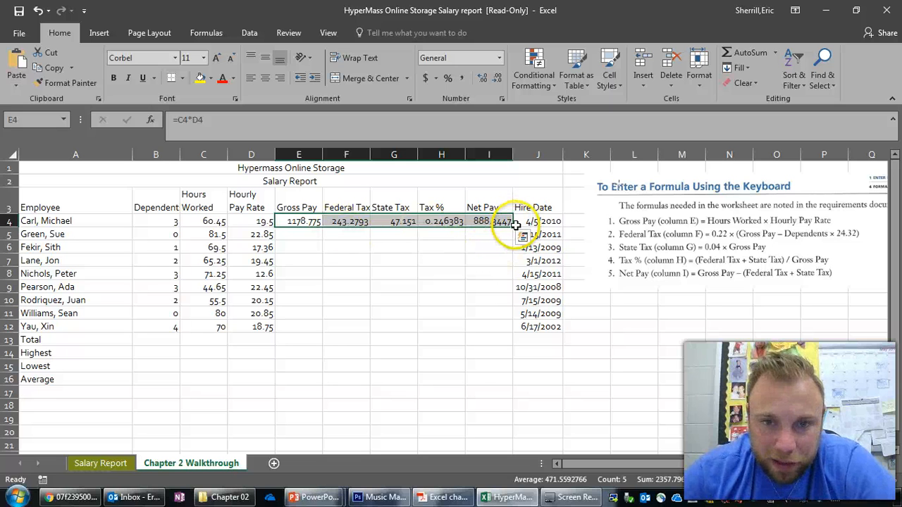
drag(514, 225, 501, 327)
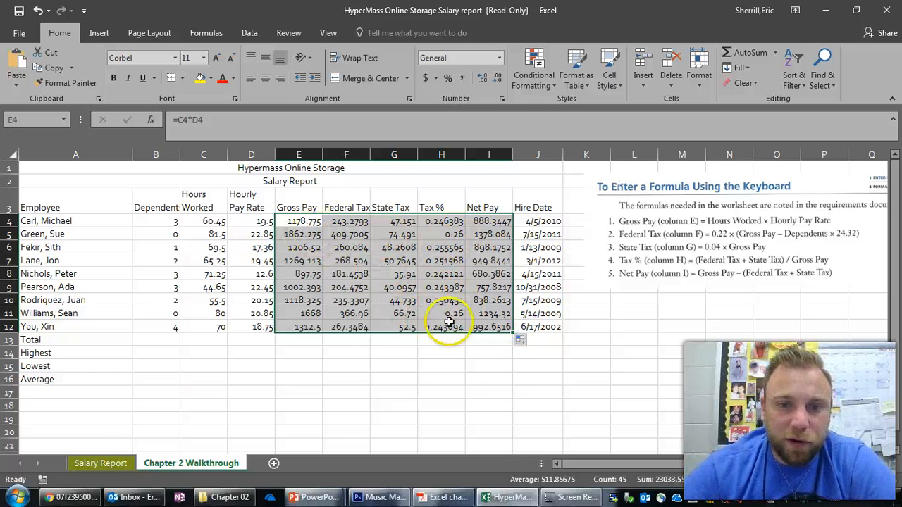
click(290, 223)
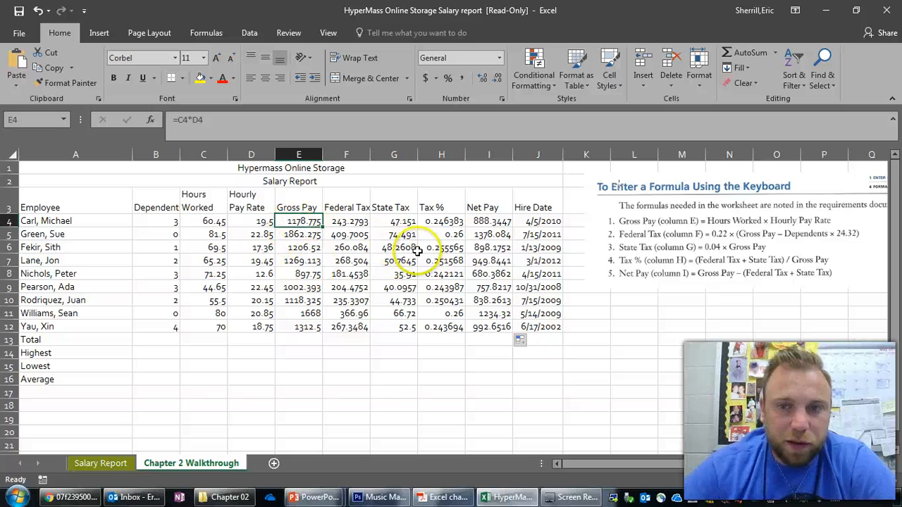
- Format the Net Pay values in I4:I12 to show two decimal places
drag(437, 220, 451, 329)
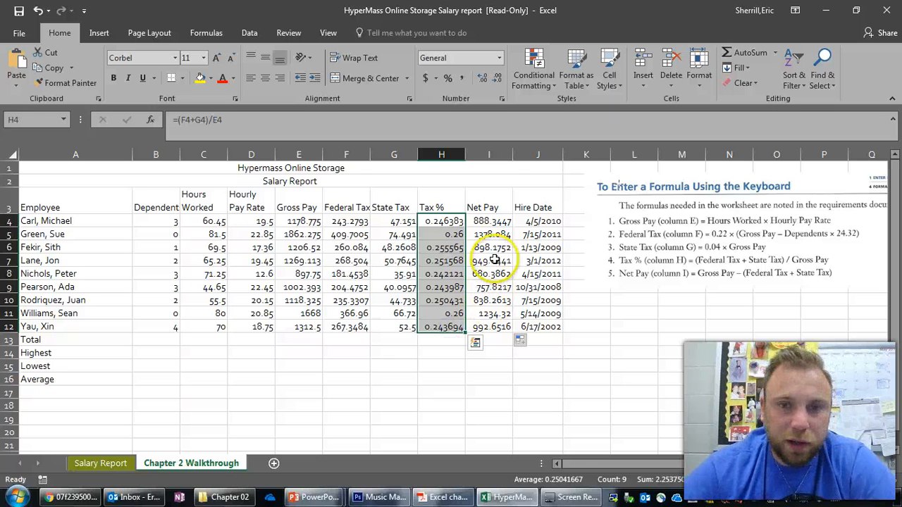
drag(490, 219, 496, 327)
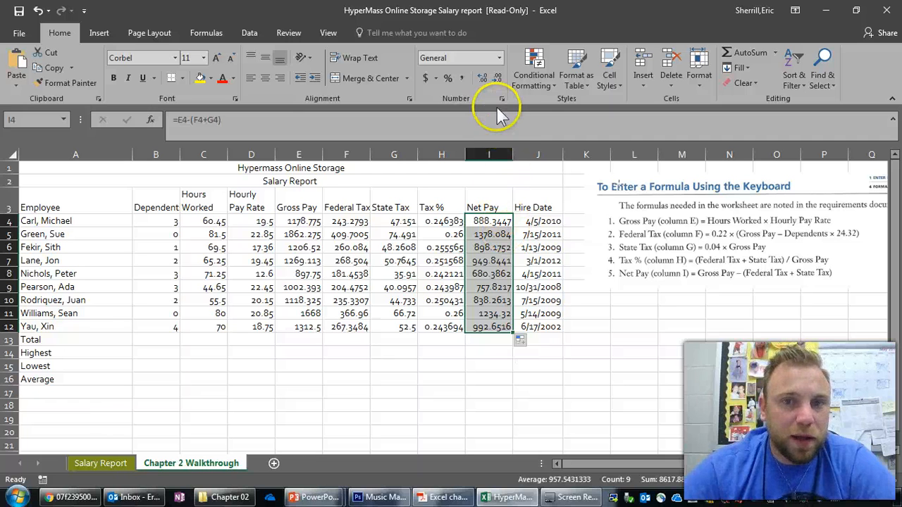
click(483, 76)
click(488, 74)
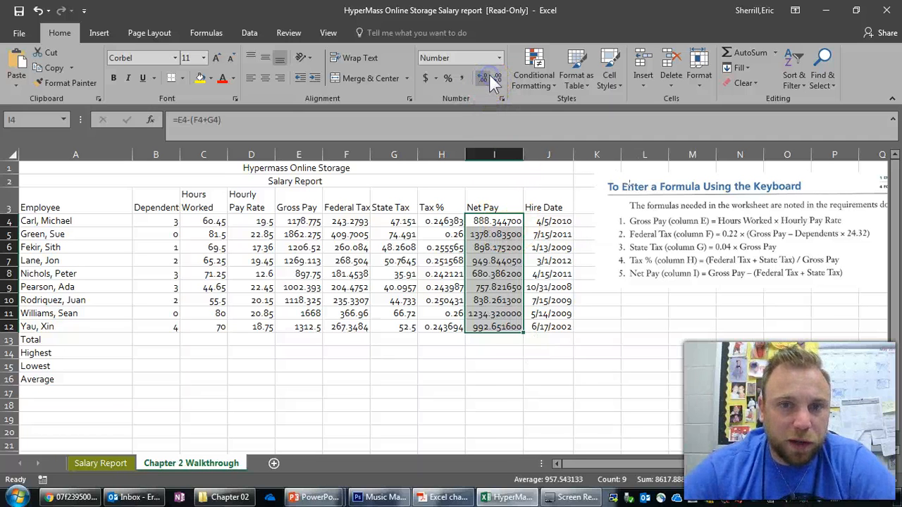
click(497, 77)
click(497, 77)
click(498, 77)
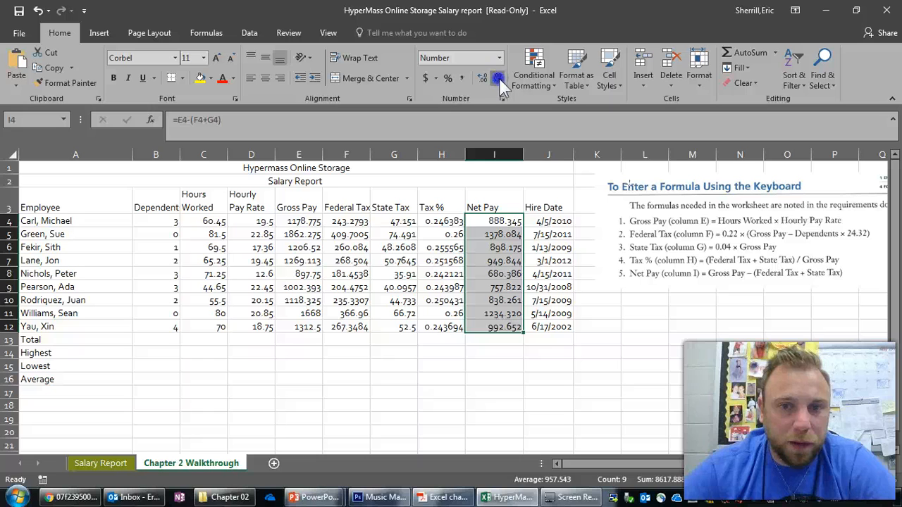
click(499, 78)
click(444, 260)
- Reduce the State Tax value in cell G5 to two decimal places
click(392, 234)
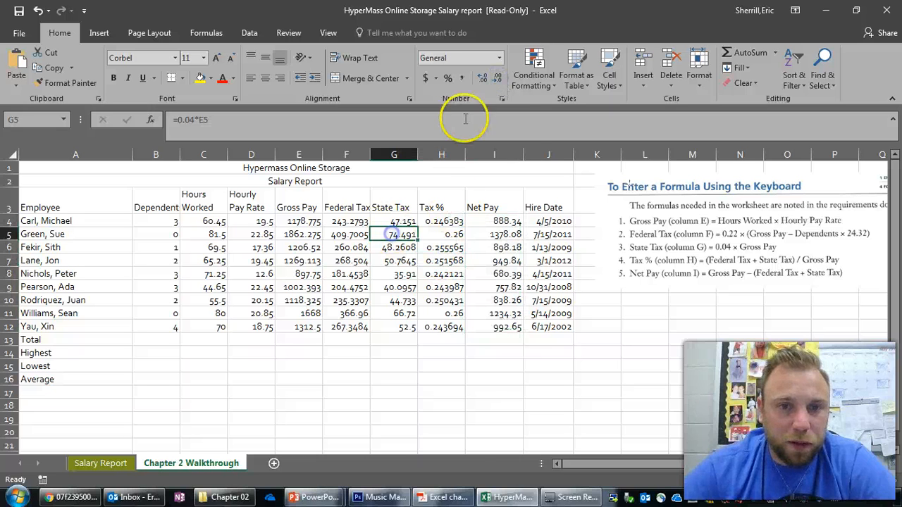
click(495, 79)
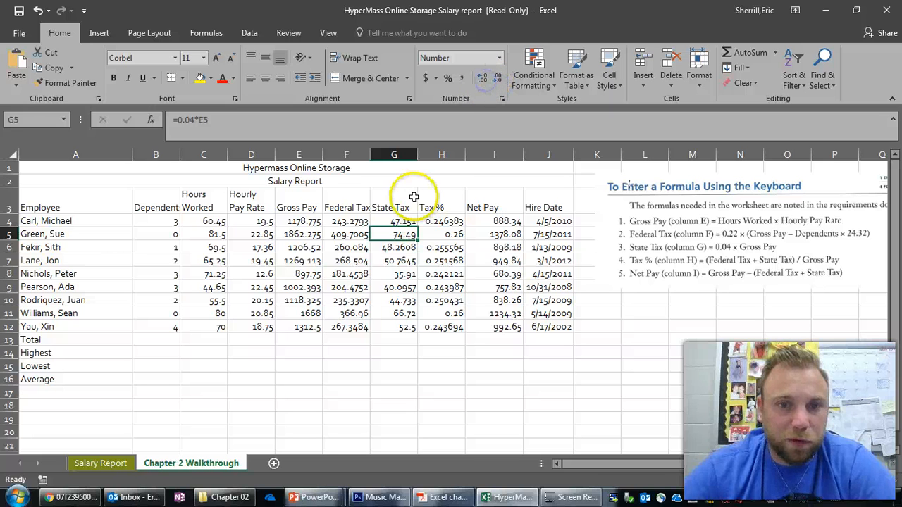
drag(395, 221, 405, 324)
click(412, 261)
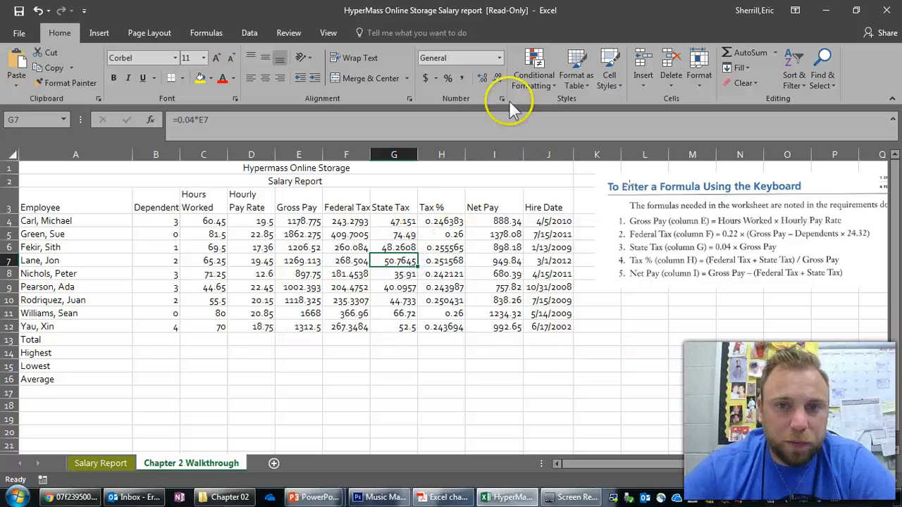
click(319, 237)
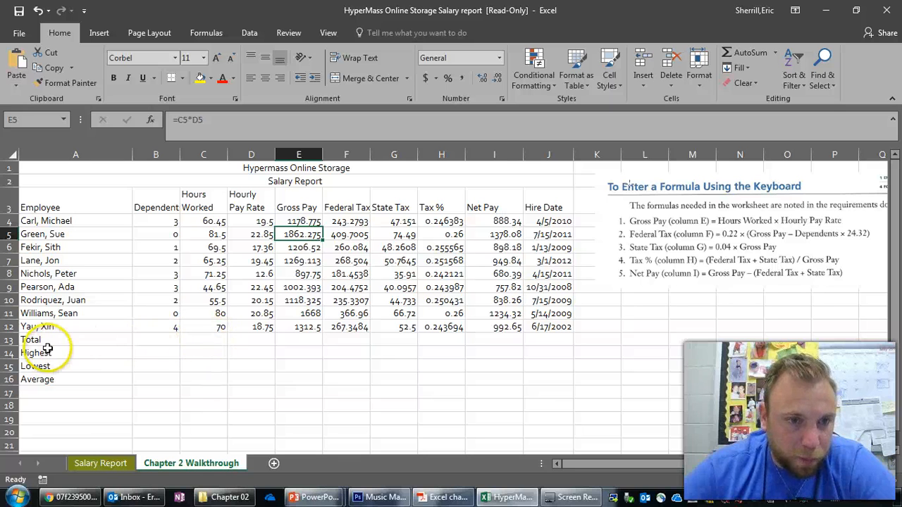
- Total the Hours Worked column in cell C13 with a SUM formula over C4:C12
click(211, 340)
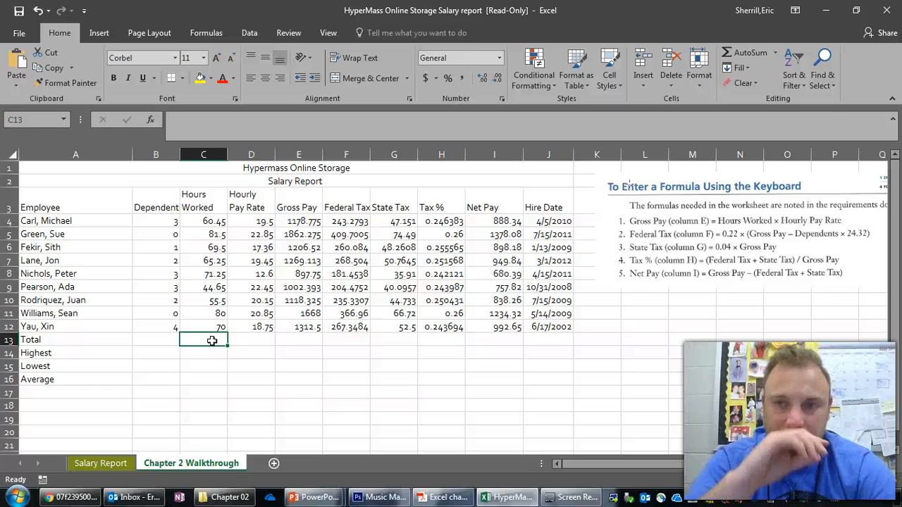
drag(204, 222, 246, 345)
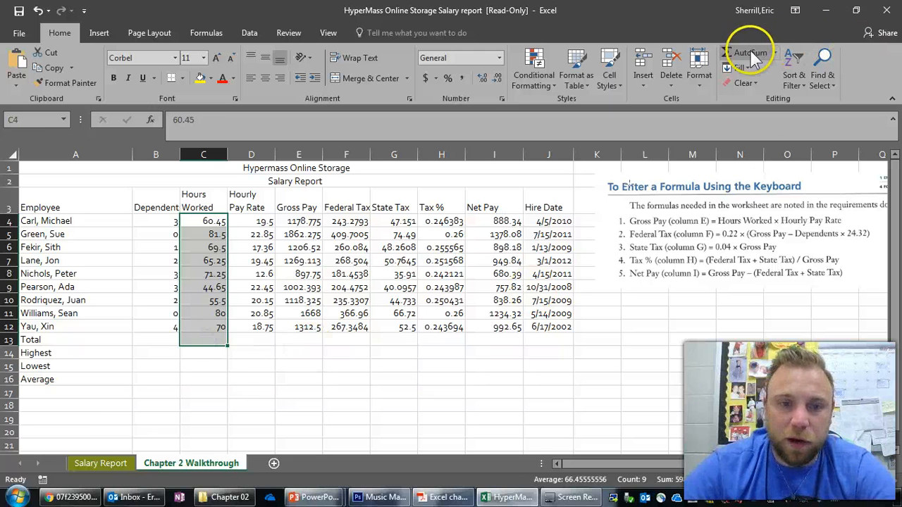
click(211, 342)
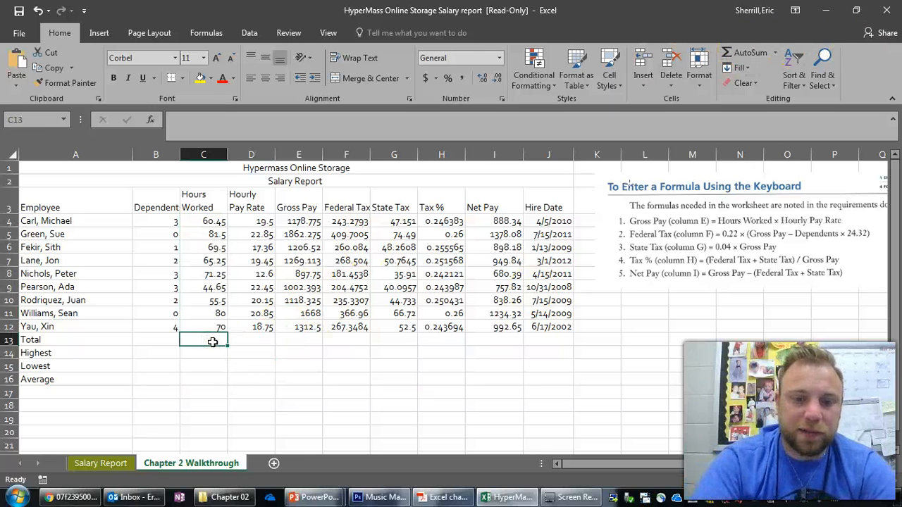
text(=su)
text(m)()
key(BackSpace)
key(BackSpace)
text(()
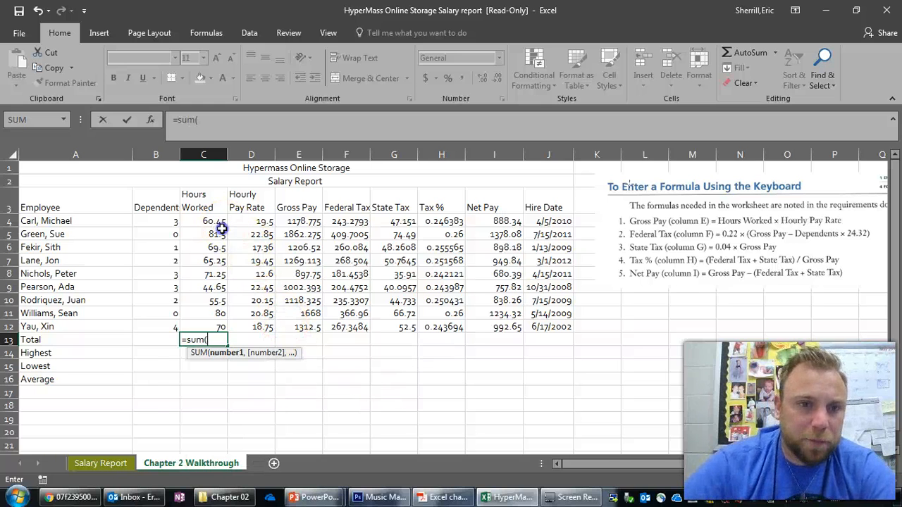
drag(220, 228, 221, 324)
key(Return)
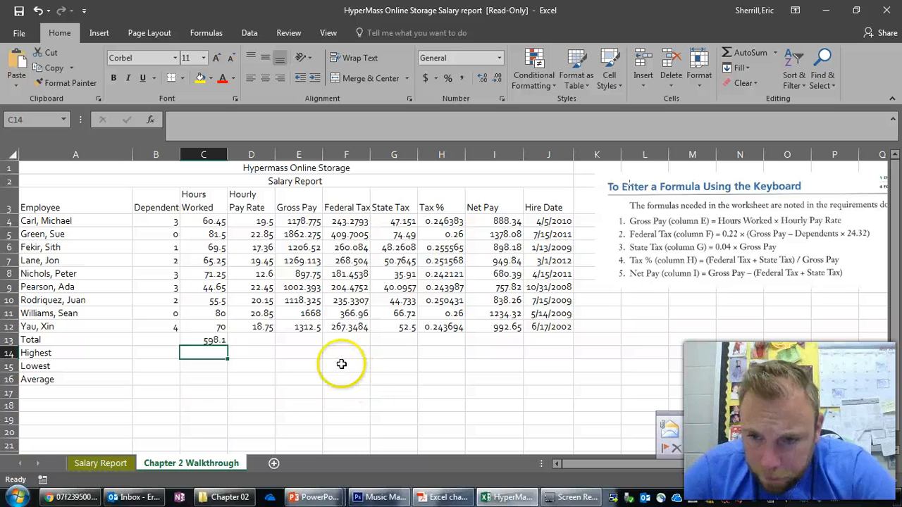
- Try to total the Gross Pay column in cell E13 with =sum(E4:E13)
click(250, 341)
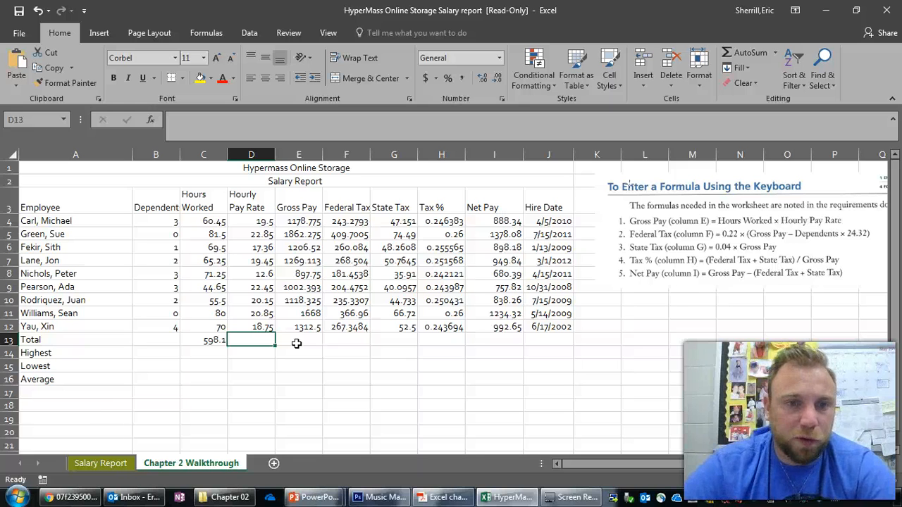
click(300, 343)
text(=)
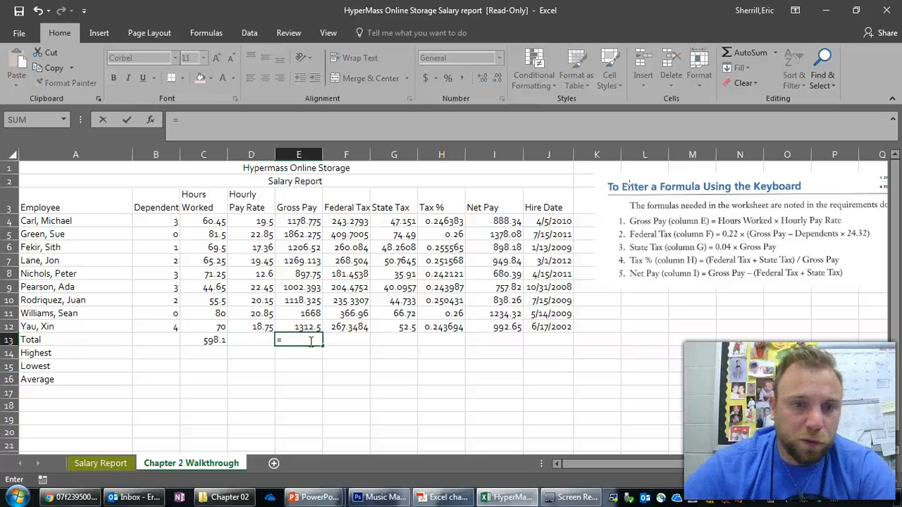
text(sum()
drag(299, 220, 311, 338)
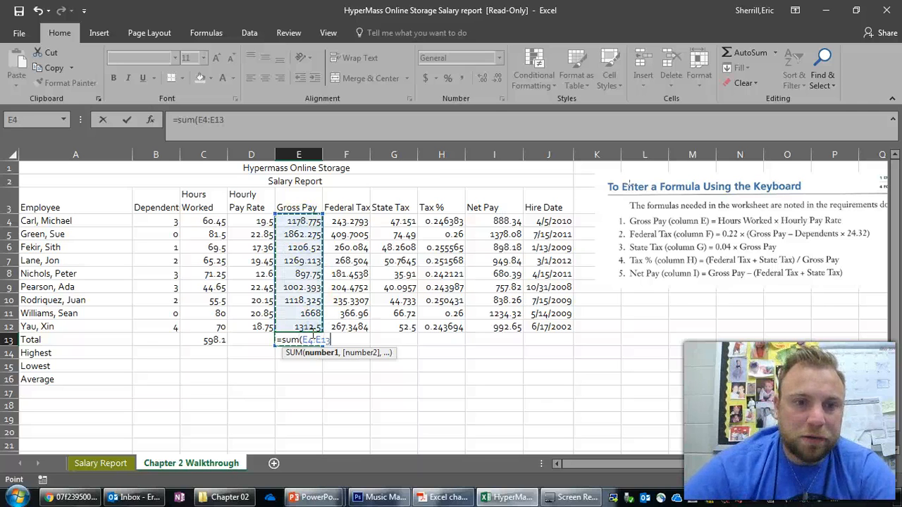
key(Return)
click(426, 293)
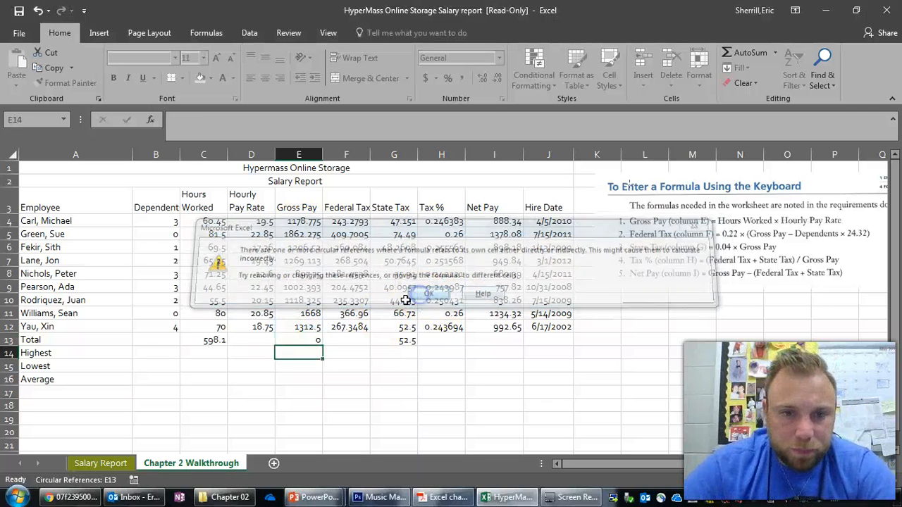
- Replace the Gross Pay total in cell E13 with a SUM formula over E4:E12
click(310, 339)
text(=)
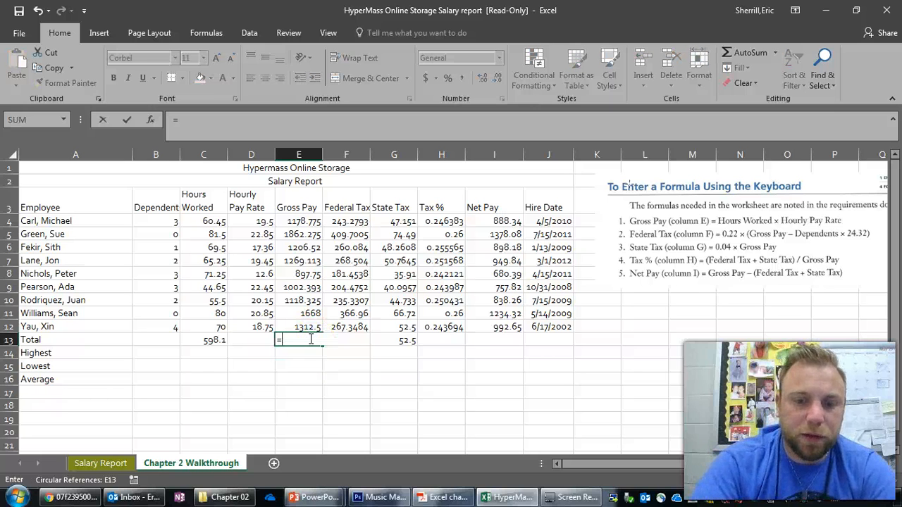
text(sum()
click(302, 221)
drag(310, 274, 315, 323)
key(Return)
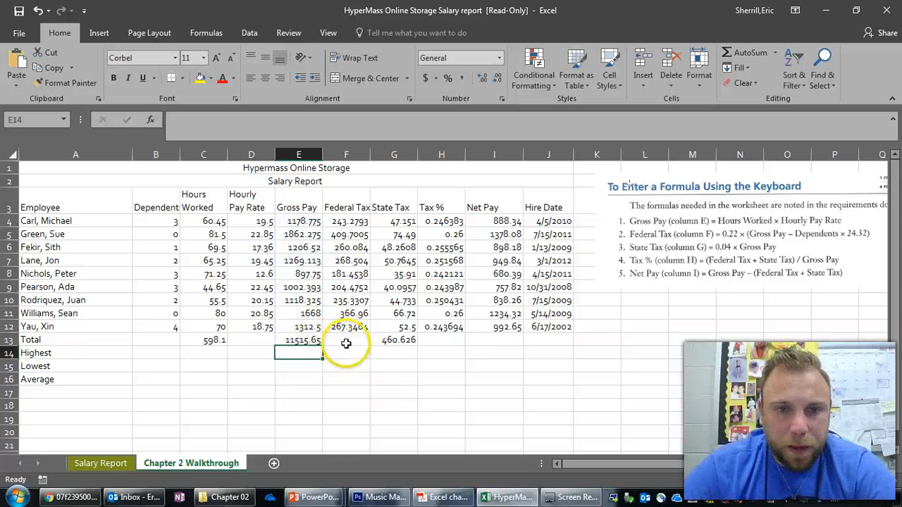
- Try to total the Federal Tax column in cell F13 with =sum(F4:F13)
click(347, 342)
text(=sum()
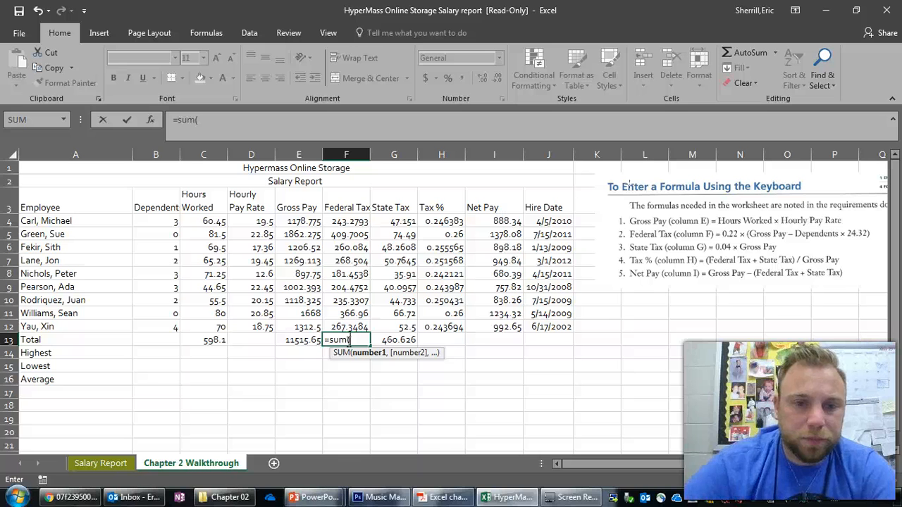
drag(346, 220, 347, 339)
key(Return)
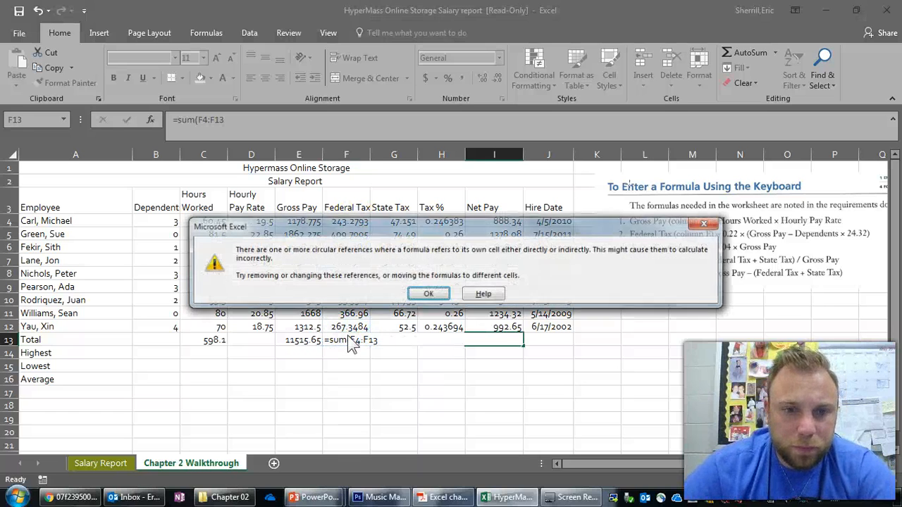
click(425, 293)
- Replace the Federal Tax total in cell F13 with a SUM formula over F4:F12
click(350, 340)
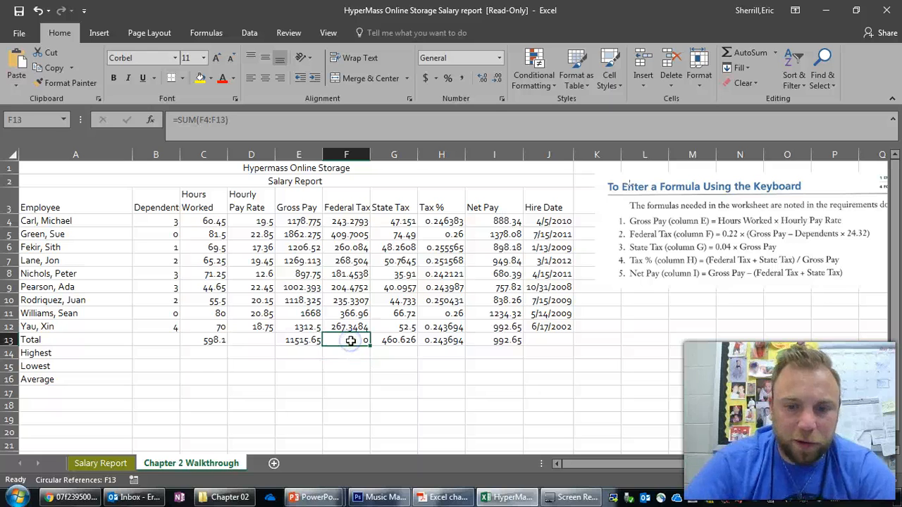
text(=sum()
drag(346, 221, 346, 329)
key(Return)
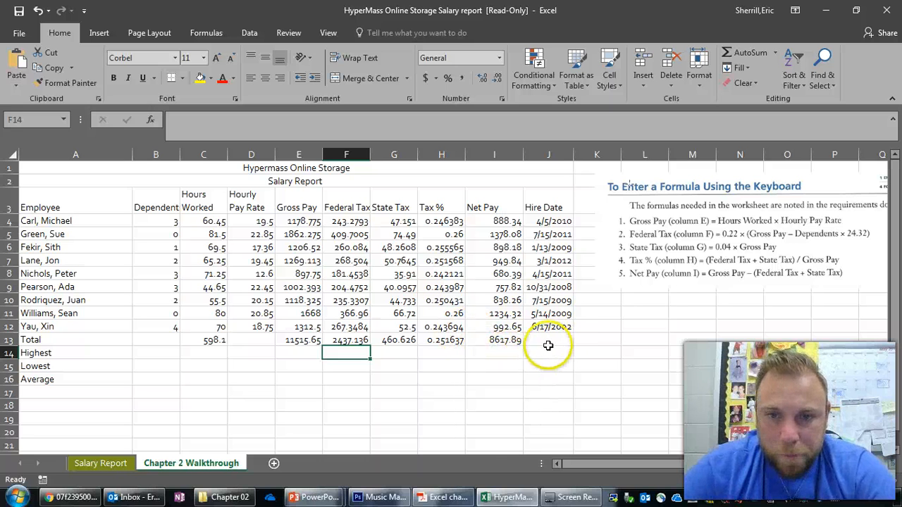
- Find the highest Dependents value in cell B14 with a MAX formula over B4:B12
click(205, 356)
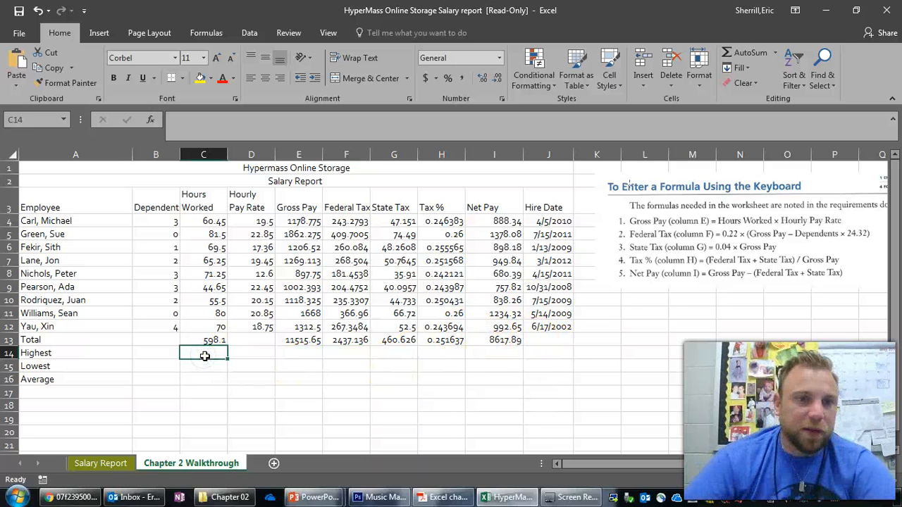
click(164, 354)
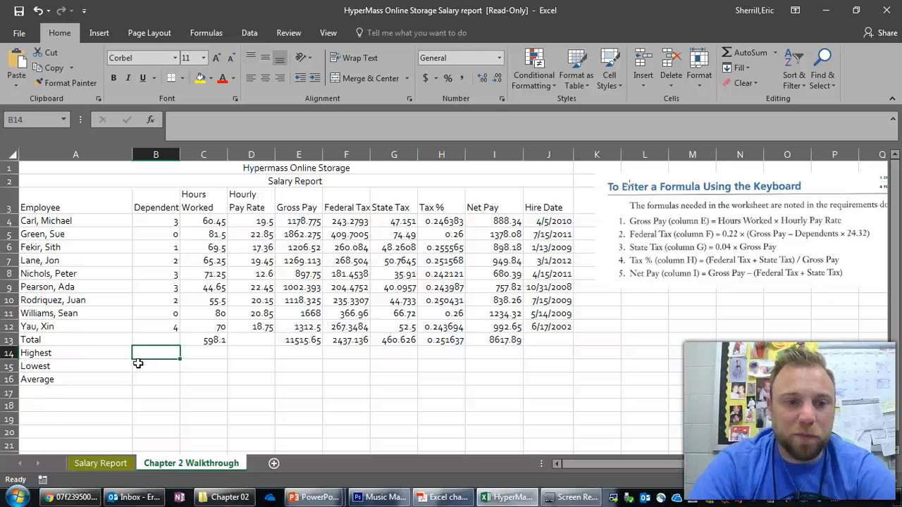
text(=max()
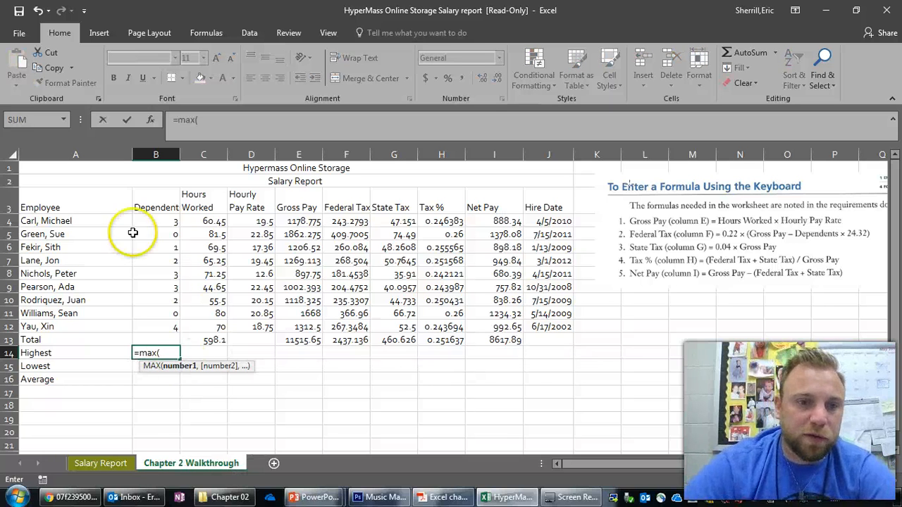
drag(163, 220, 172, 334)
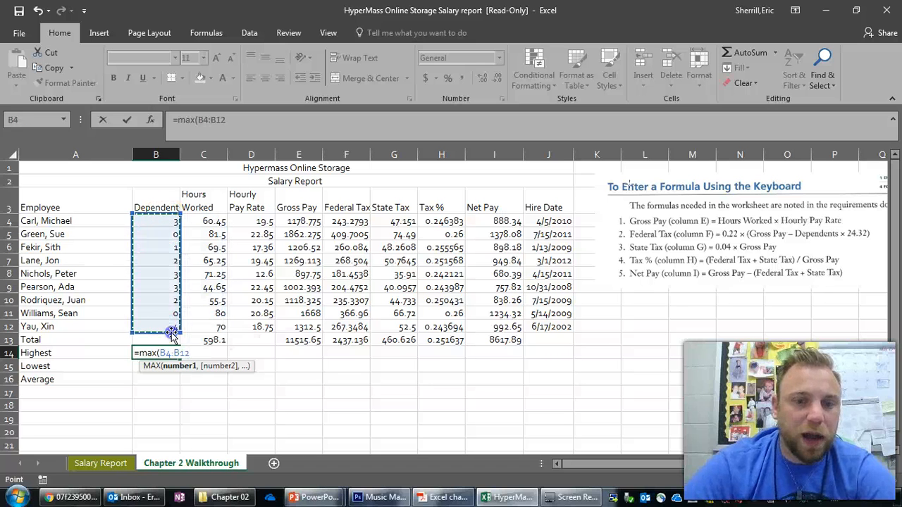
key(Return)
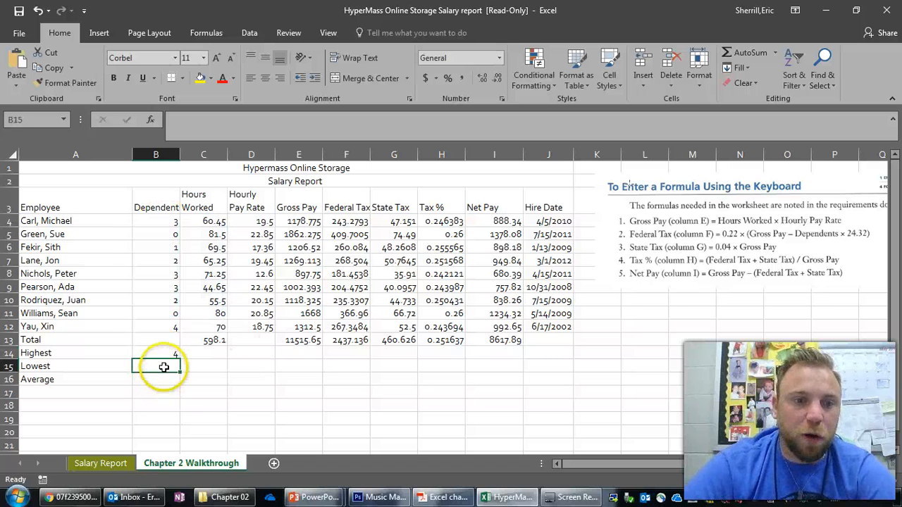
- Find the lowest Dependents value in cell B15 with a MIN formula over B4:B12
text(=)
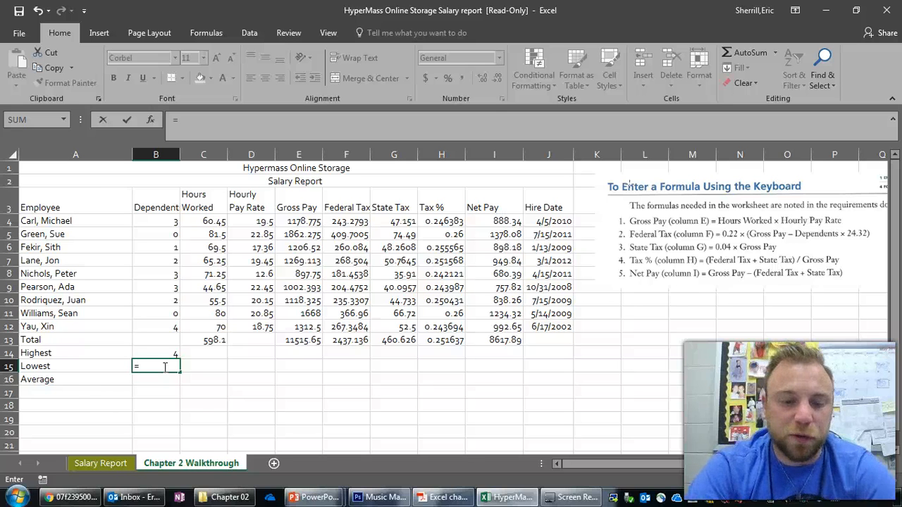
text(min()
drag(161, 220, 169, 329)
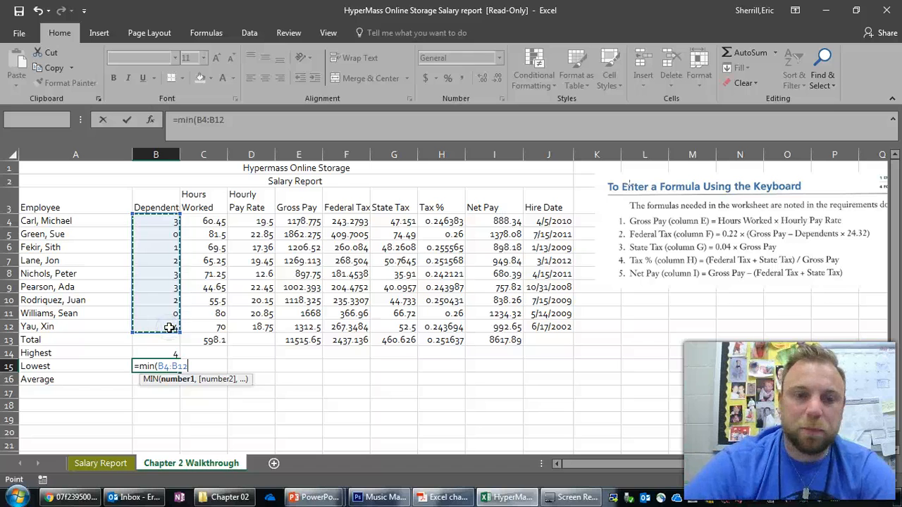
key(Return)
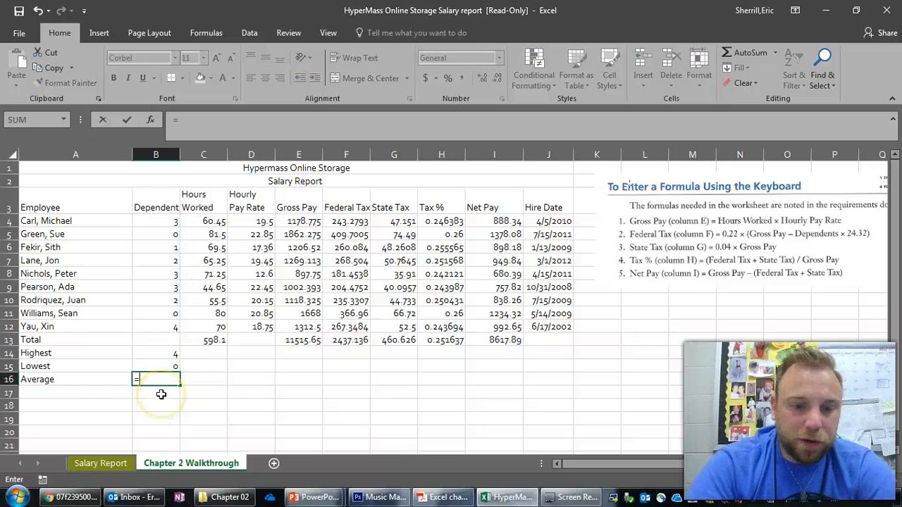
- Average the Dependents column in cell B16 with an AVERAGE formula and fill the B14:B16 formulas across through column I
text(=average()
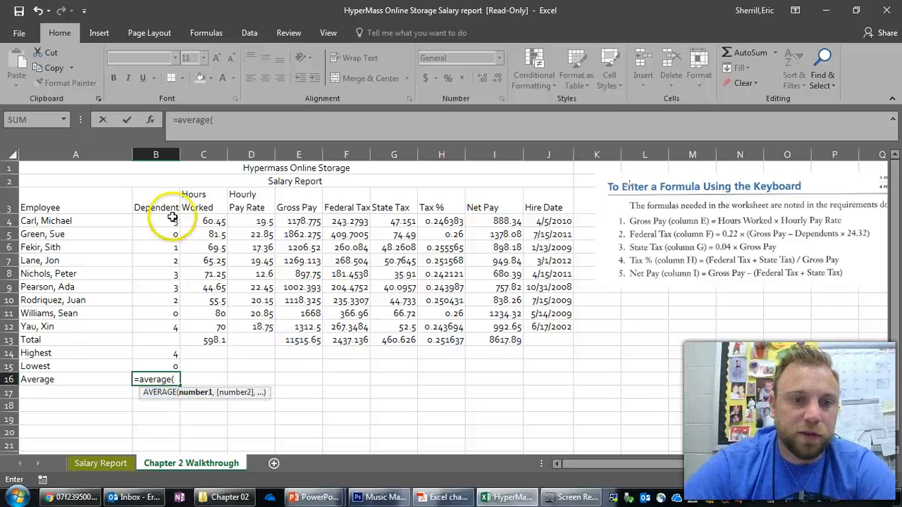
drag(174, 221, 526, 380)
key(Return)
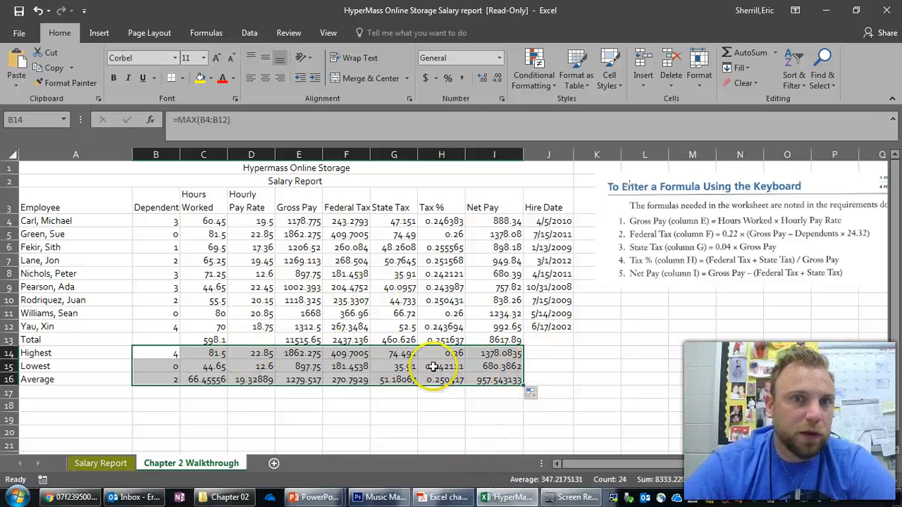
- Clear the Tax % total in cell H13
click(444, 340)
key(Delete)
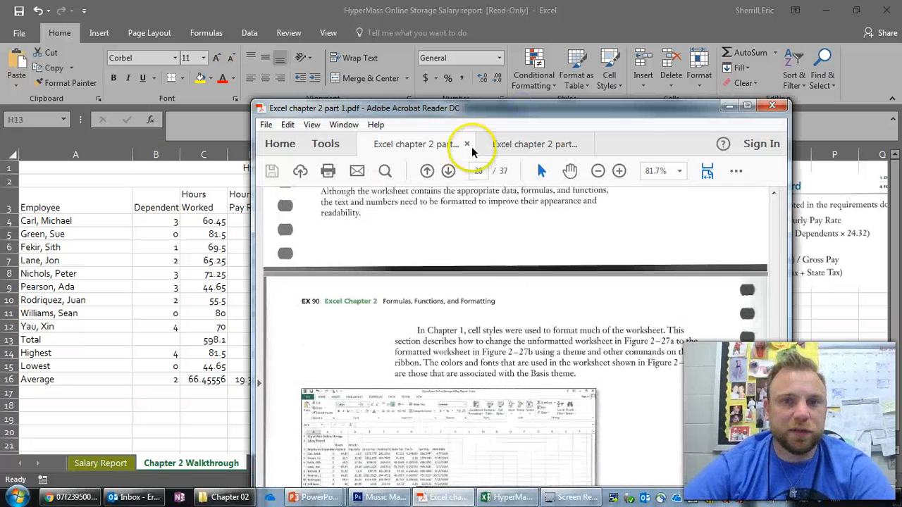
- Switch to Acrobat Reader and examine the formatting requirements in Excel chapter 2 part 1.pdf, including number styles, column widths and row heights
drag(497, 115, 500, 26)
scroll(511, 282, down, 3)
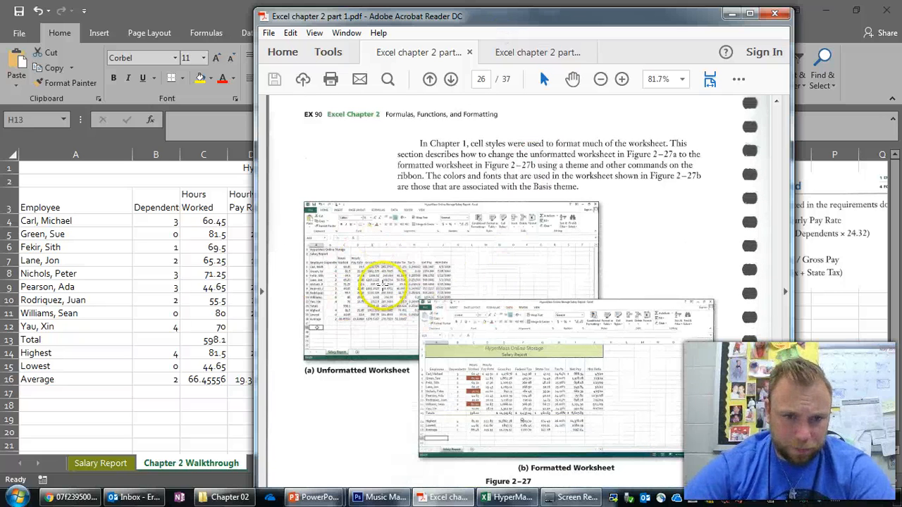
scroll(553, 380, down, 3)
scroll(507, 303, down, 1)
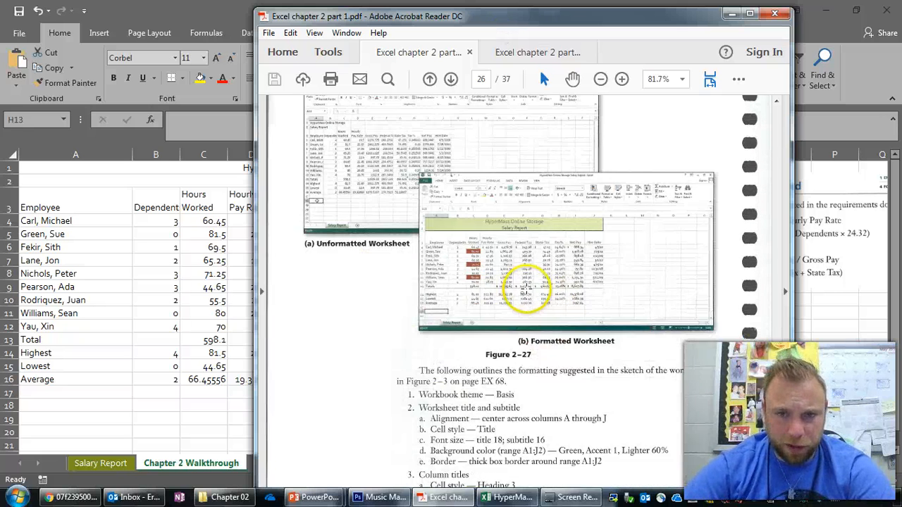
scroll(535, 288, down, 5)
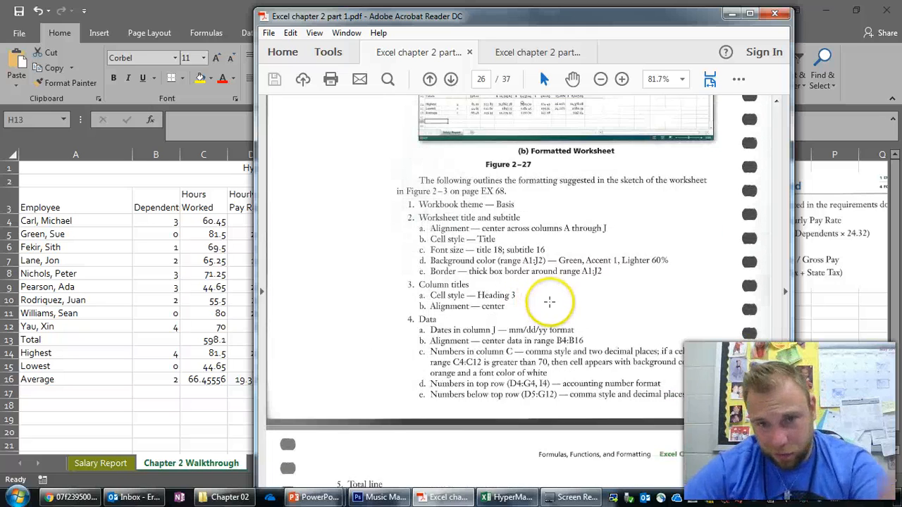
scroll(549, 302, down, 3)
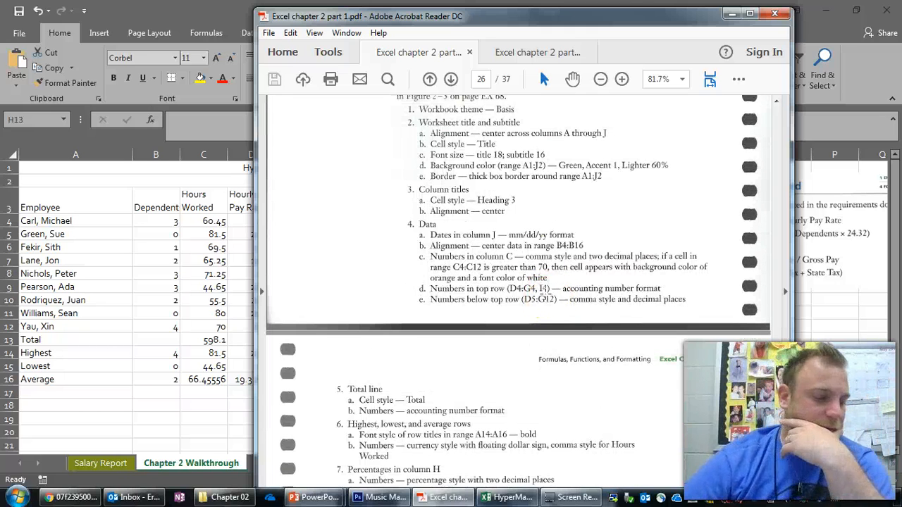
scroll(458, 236, up, 2)
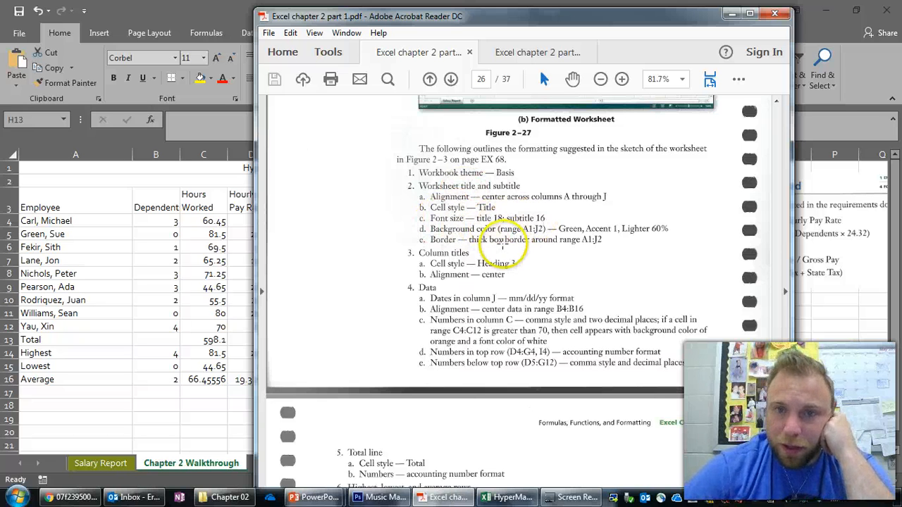
scroll(491, 241, down, 3)
scroll(491, 241, up, 4)
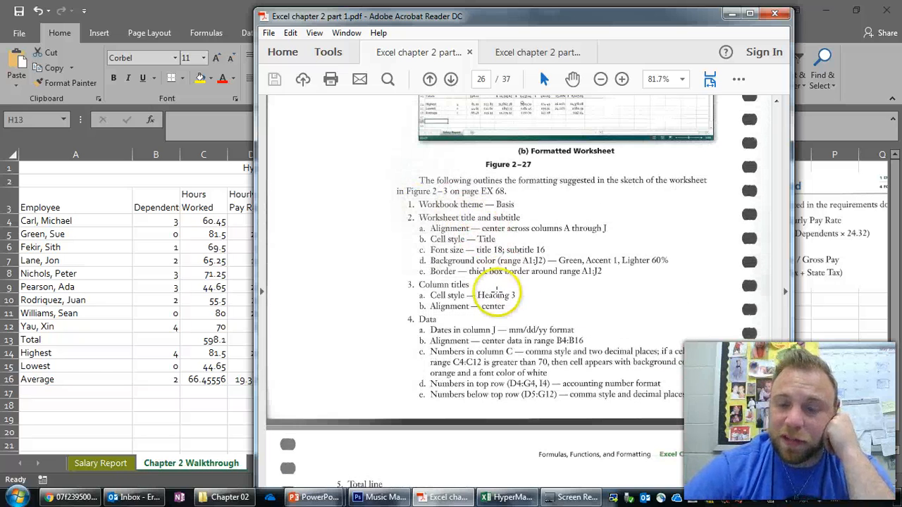
scroll(497, 294, down, 3)
scroll(486, 211, down, 4)
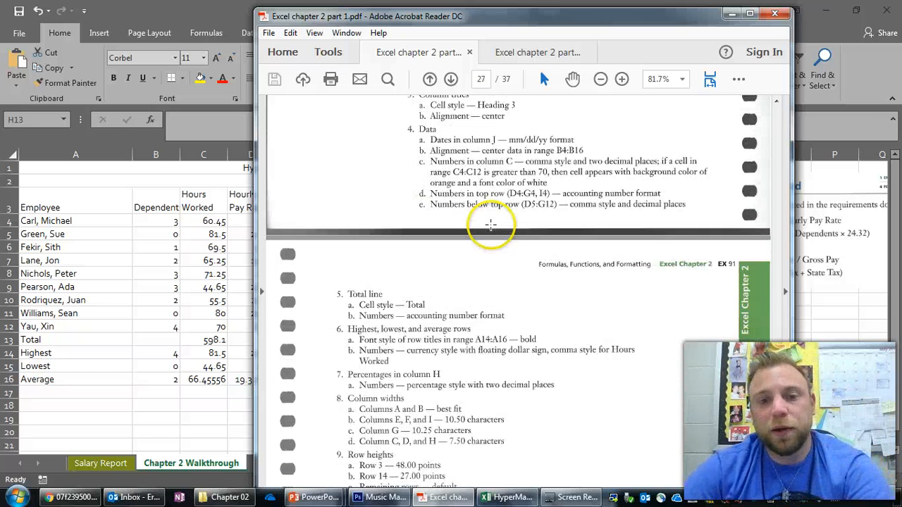
scroll(491, 224, down, 3)
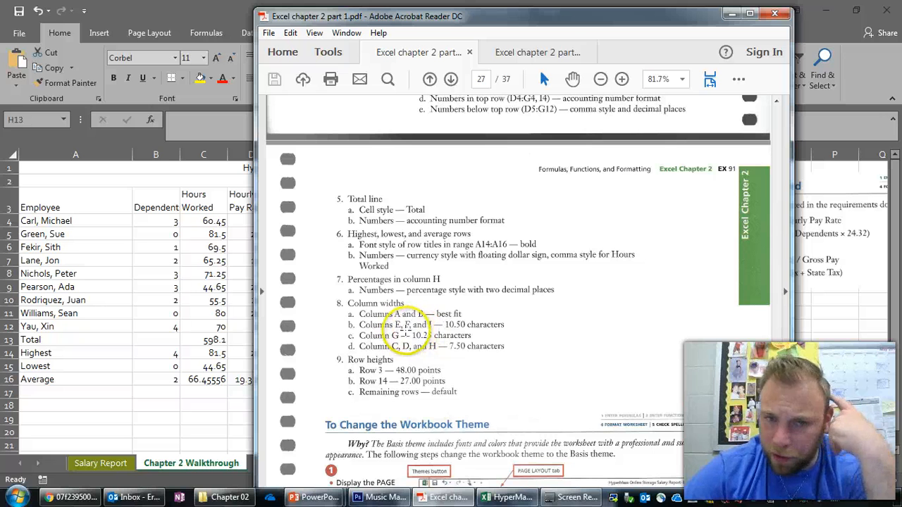
right_click(364, 306)
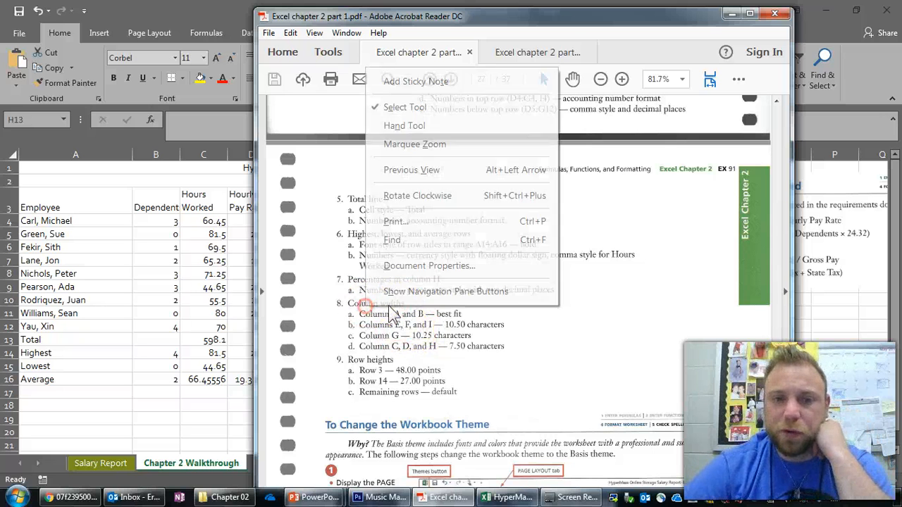
click(394, 331)
click(415, 314)
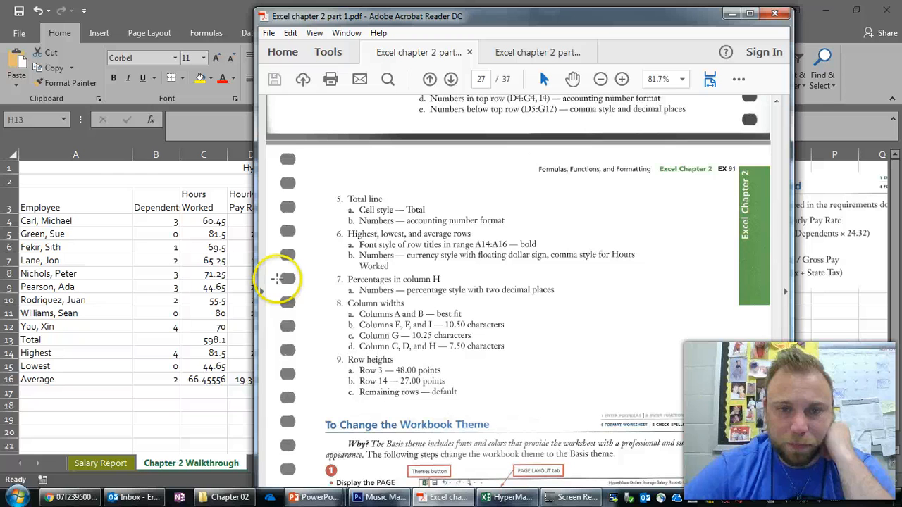
- Switch back to Excel and set columns A and B to best-fit width
click(99, 155)
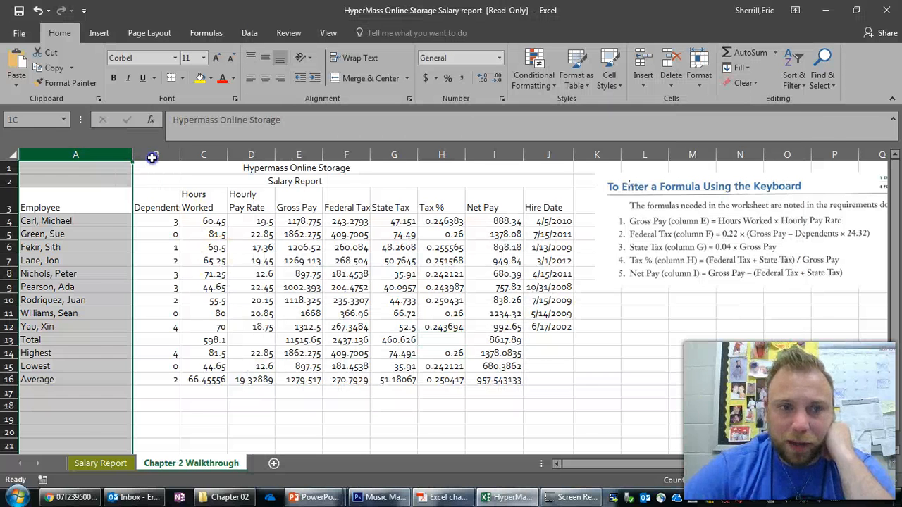
drag(151, 158, 182, 156)
double_click(183, 154)
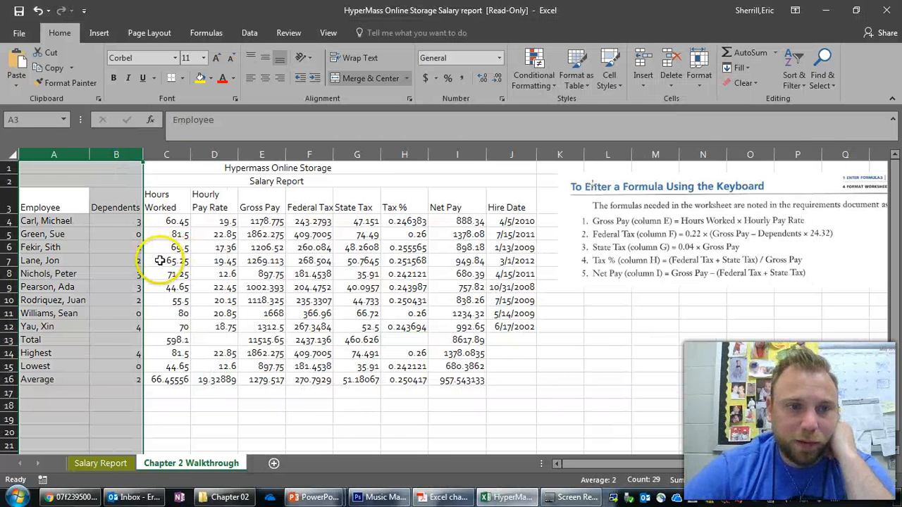
- Check the required widths in the textbook PDF and set columns E, F and I together to about 10.50 characters
click(428, 494)
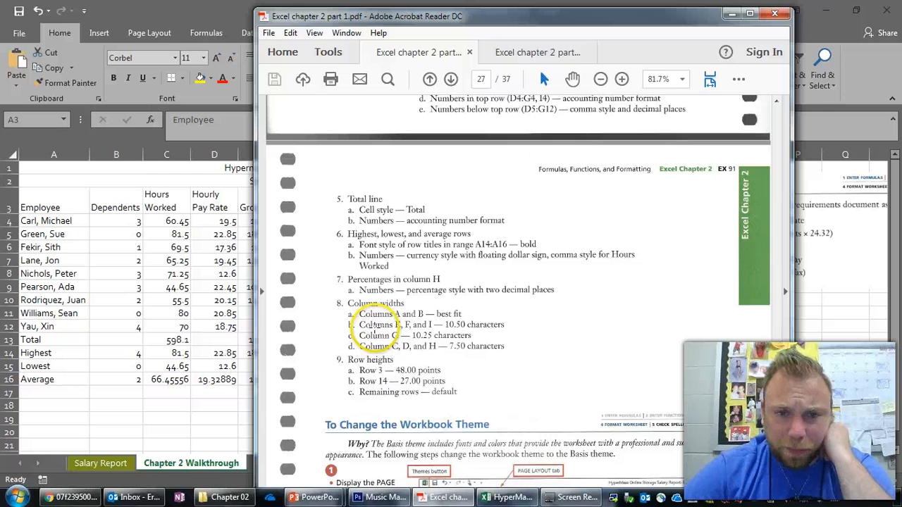
click(250, 312)
click(259, 156)
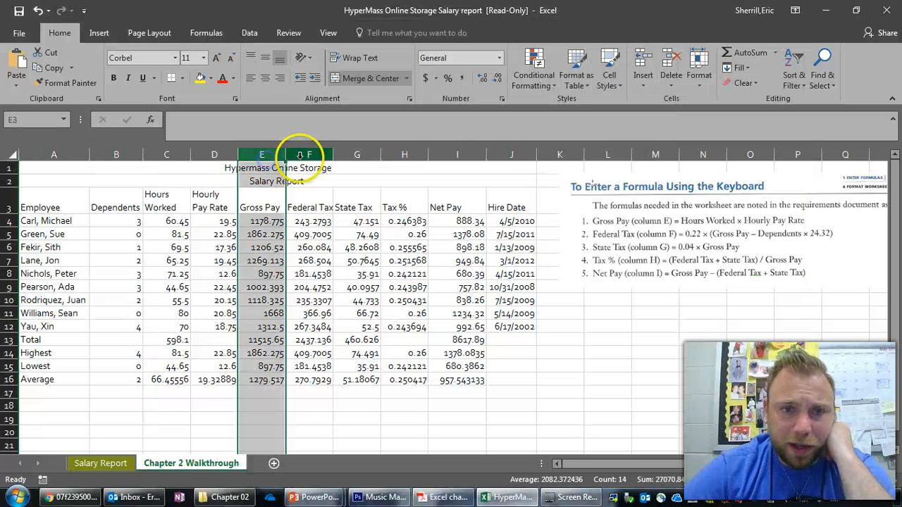
ctrl+click(307, 155)
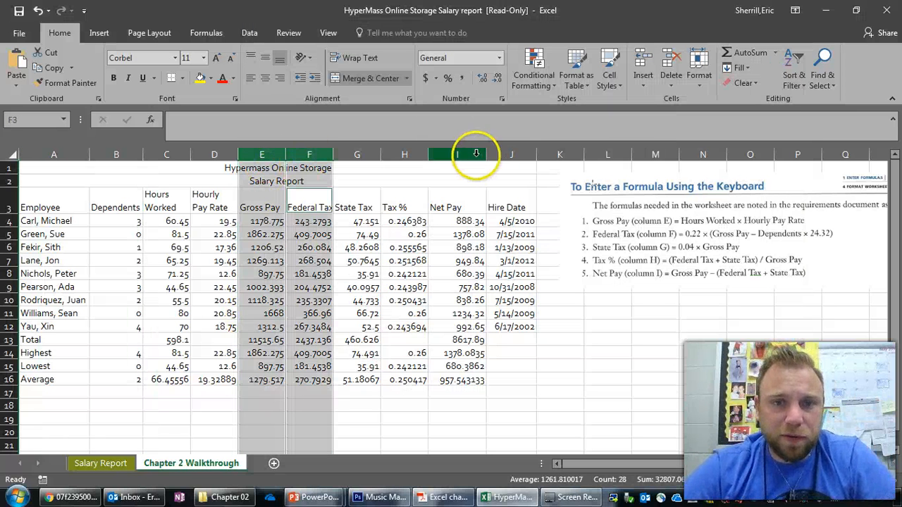
ctrl+click(477, 154)
click(443, 497)
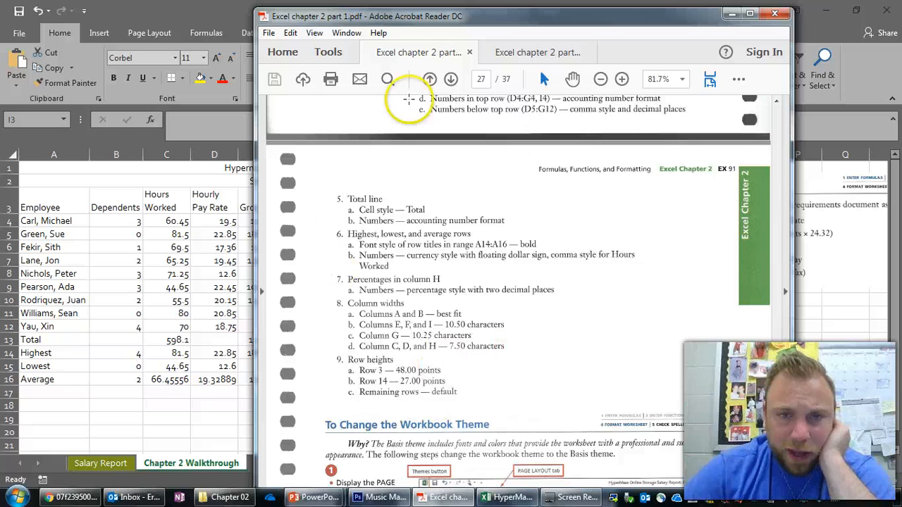
key(alt+Tab)
drag(487, 157, 488, 157)
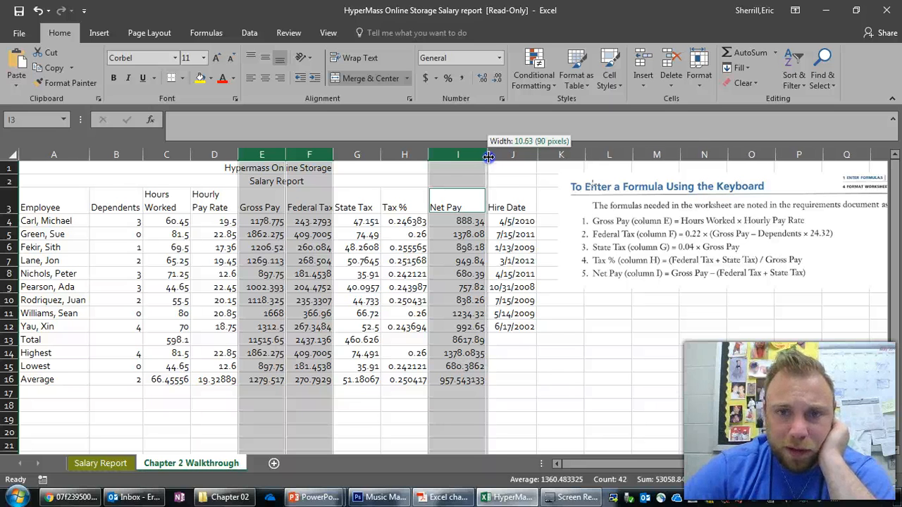
double_click(488, 156)
click(357, 157)
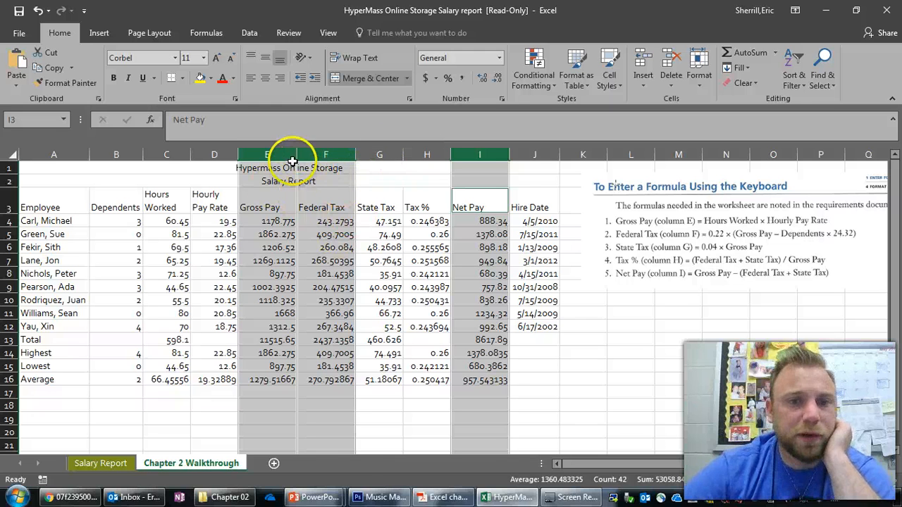
- Check the required width in the textbook PDF and set column G to about 10.25 characters
click(434, 497)
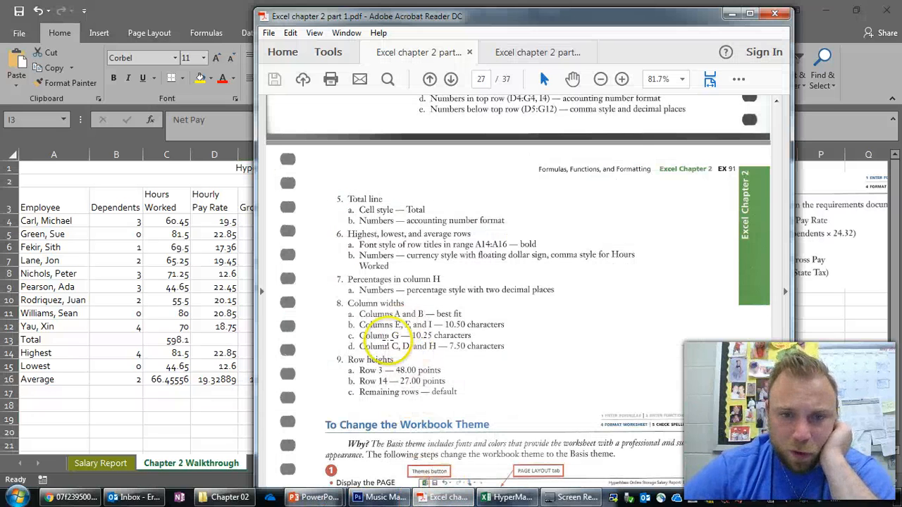
click(175, 295)
click(387, 153)
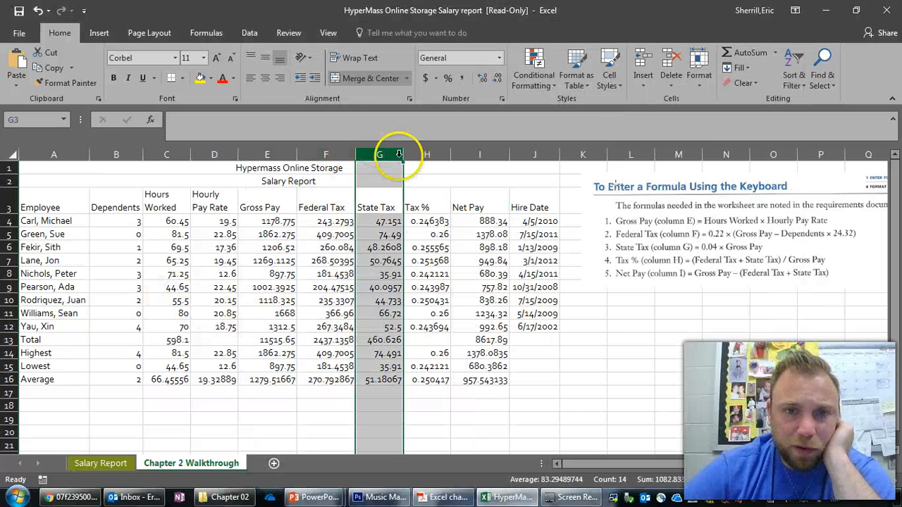
drag(404, 156, 414, 159)
- Check the remaining column widths in the textbook PDF and narrow columns C, D and I together to about 7.50 characters
click(437, 497)
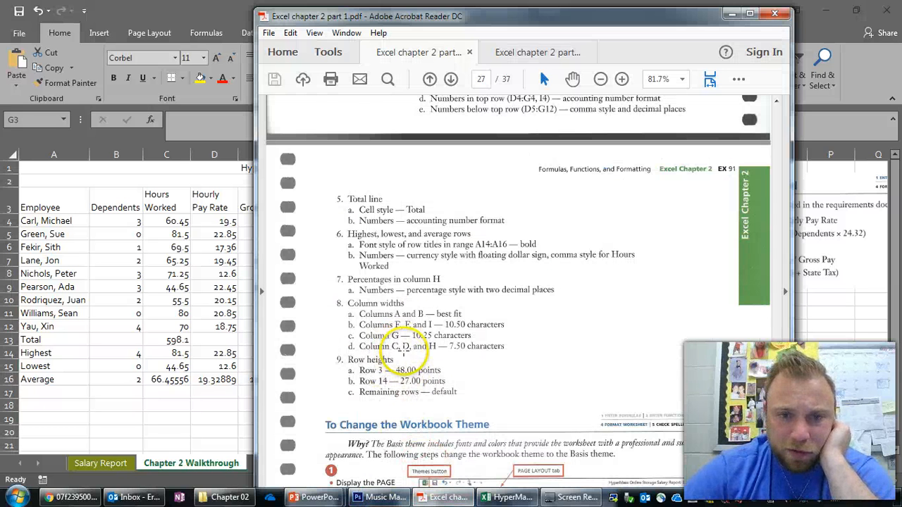
click(214, 317)
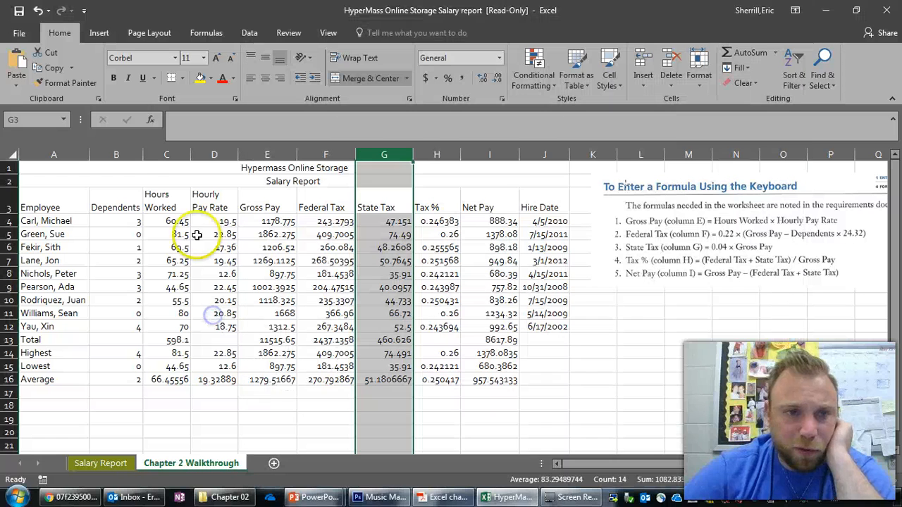
click(168, 154)
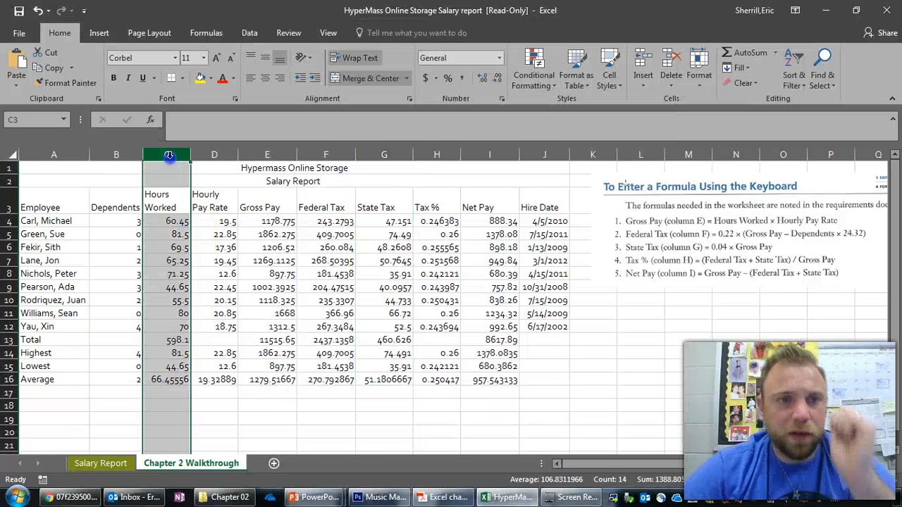
ctrl+click(213, 153)
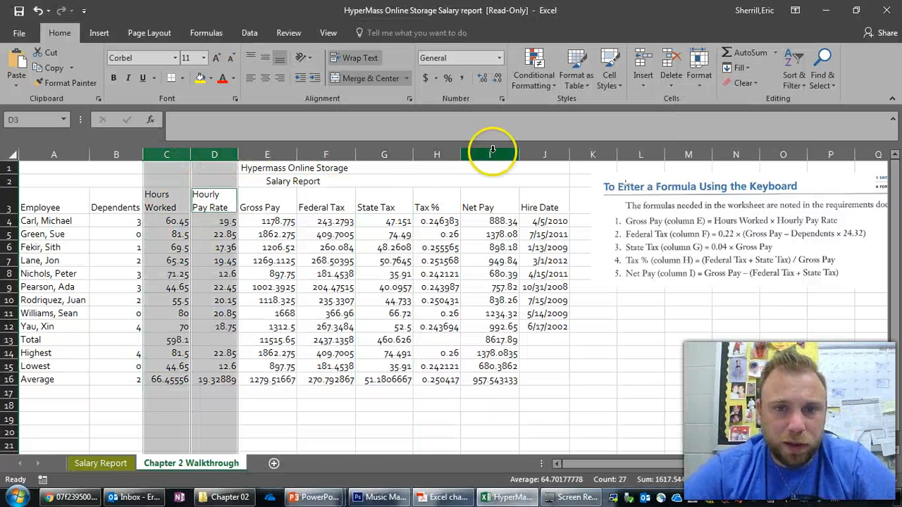
ctrl+click(488, 153)
click(431, 498)
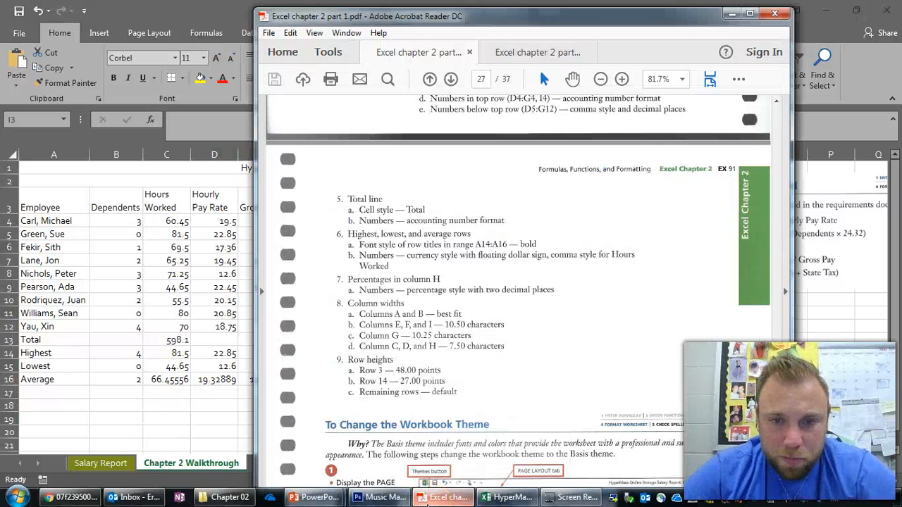
click(431, 497)
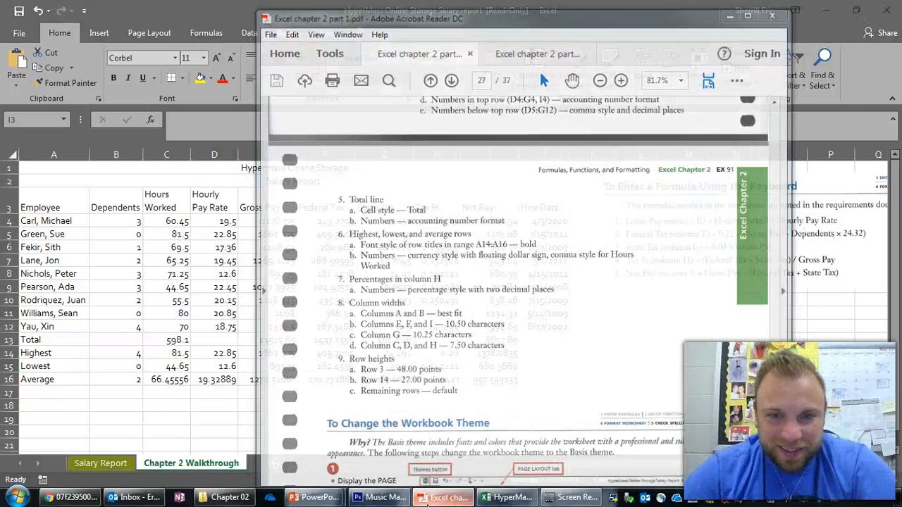
drag(517, 155, 502, 158)
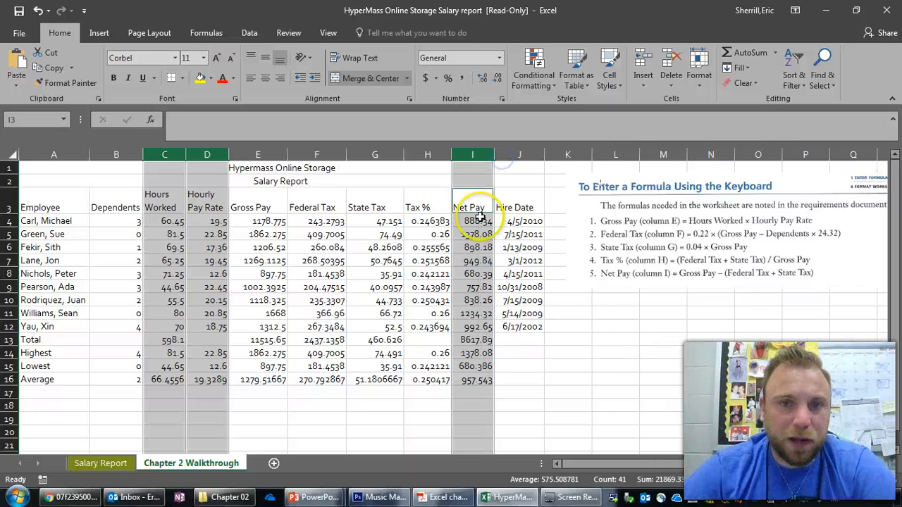
- Check the row heights in the textbook PDF, and set row 3 to about 48 points and row 13 to about 27 points
click(421, 493)
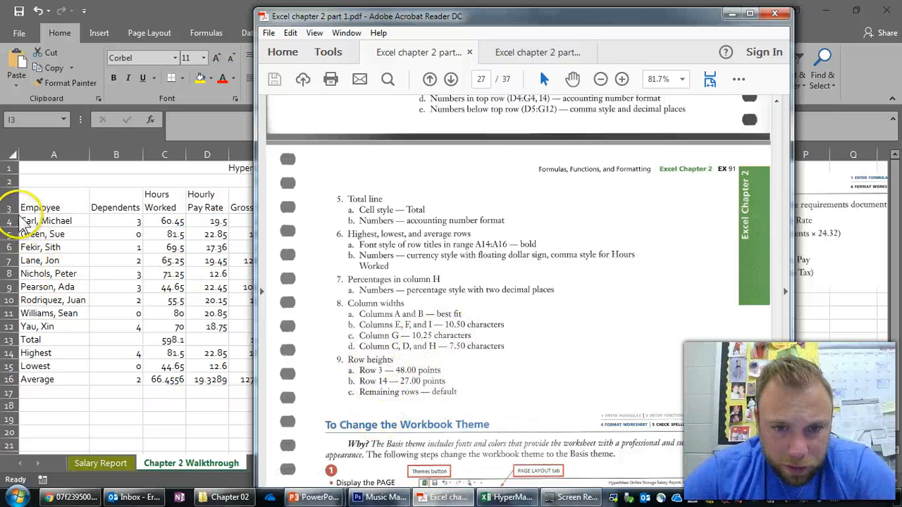
click(80, 232)
drag(12, 215, 20, 228)
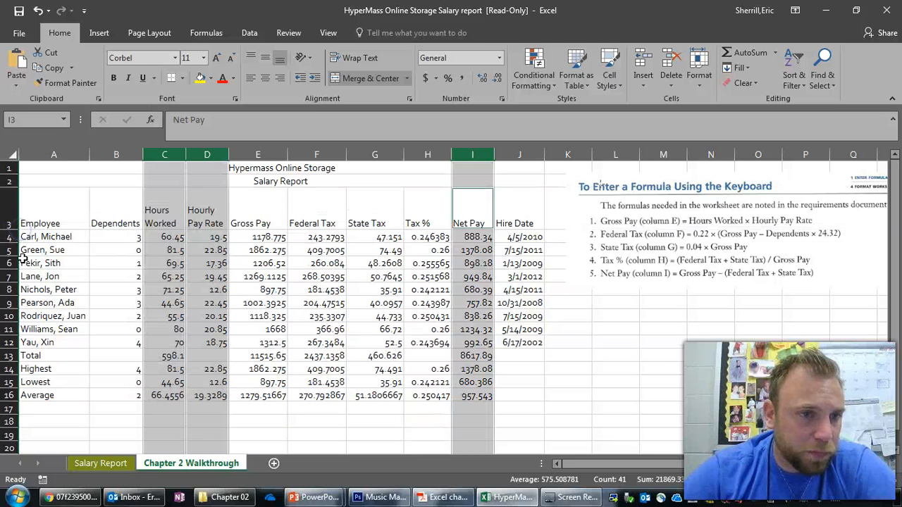
drag(14, 362, 22, 373)
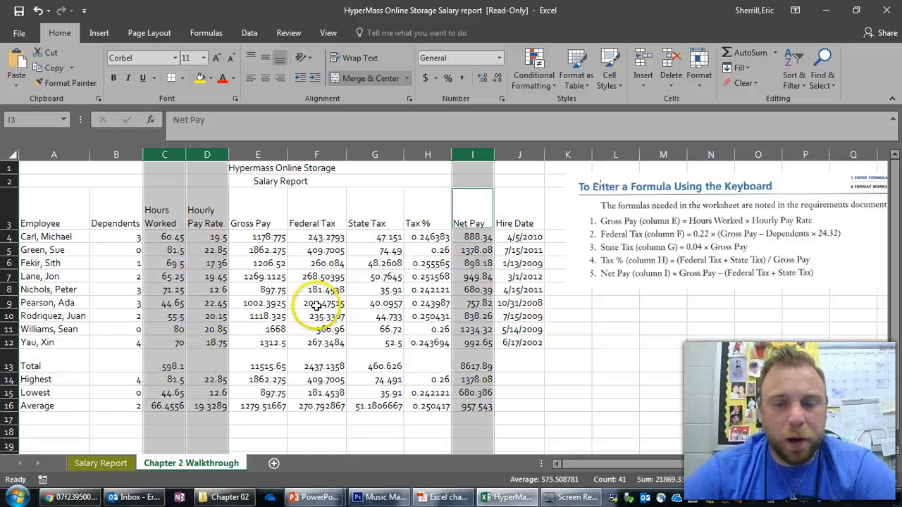
- Read the workbook theme instructions in the textbook PDF, and switch back to Excel to apply the Basis theme
click(442, 497)
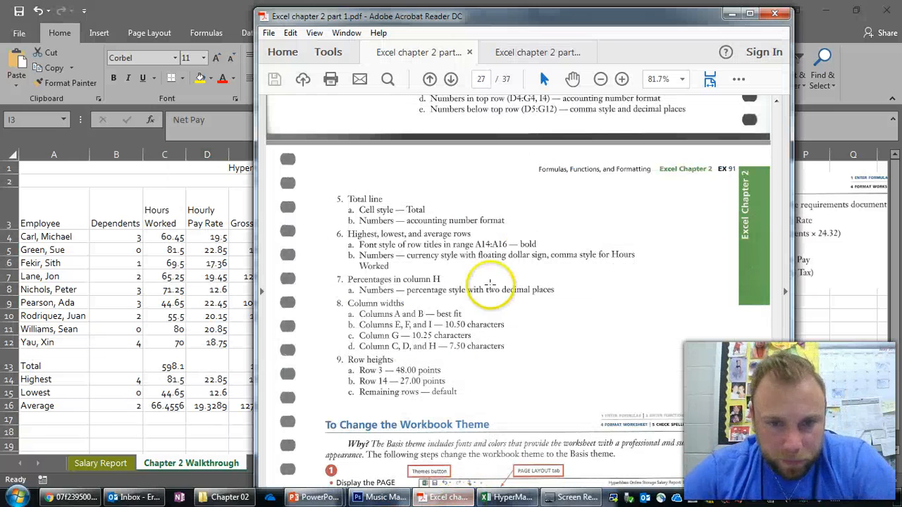
scroll(476, 272, down, 3)
scroll(479, 271, down, 6)
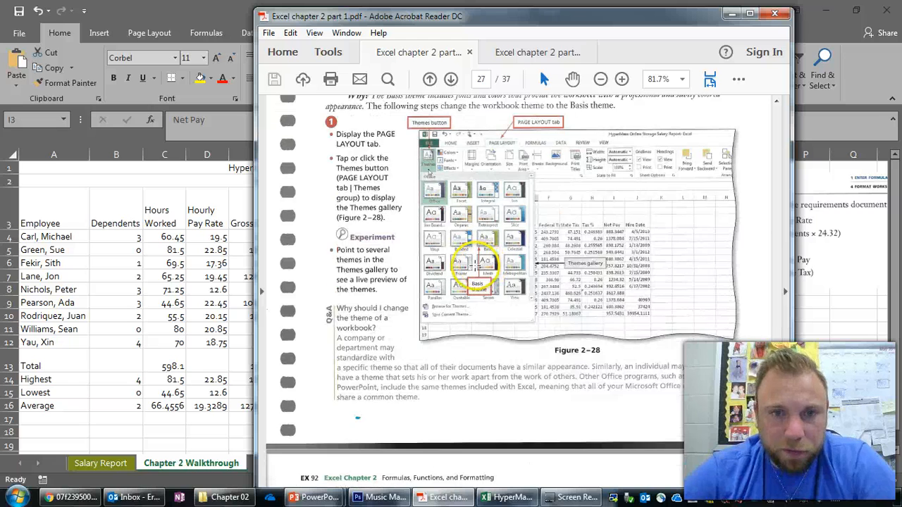
scroll(477, 275, up, 2)
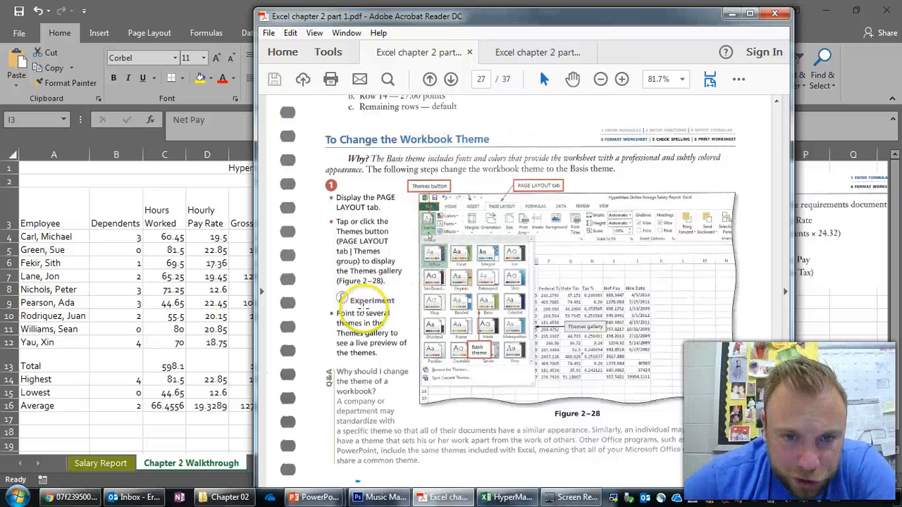
scroll(374, 317, down, 10)
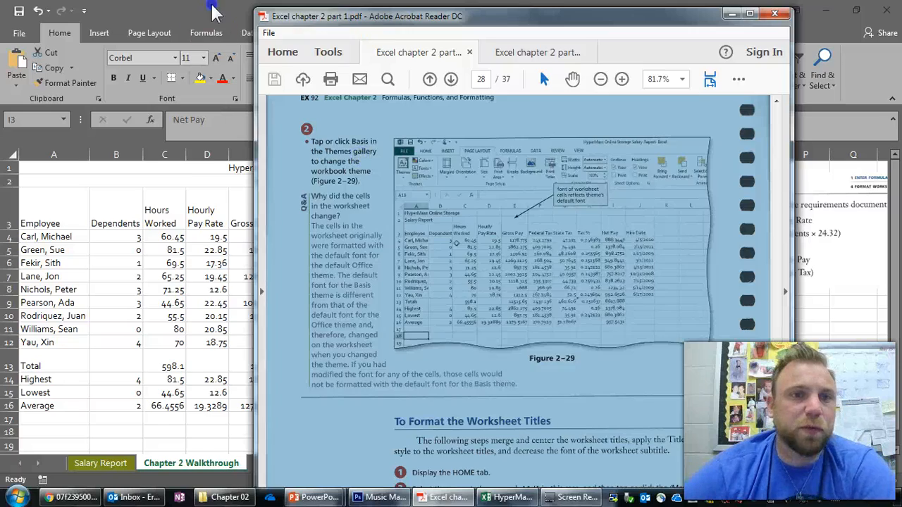
click(208, 14)
click(151, 32)
click(19, 69)
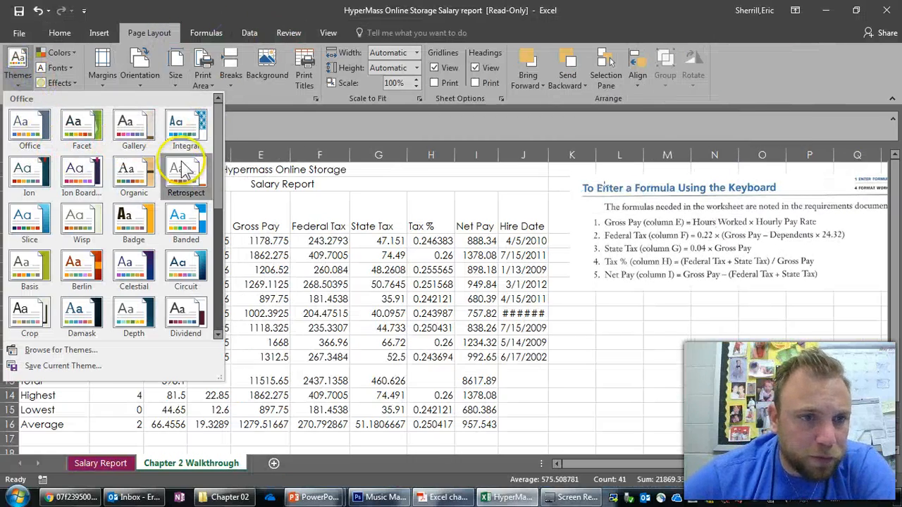
drag(219, 141, 221, 162)
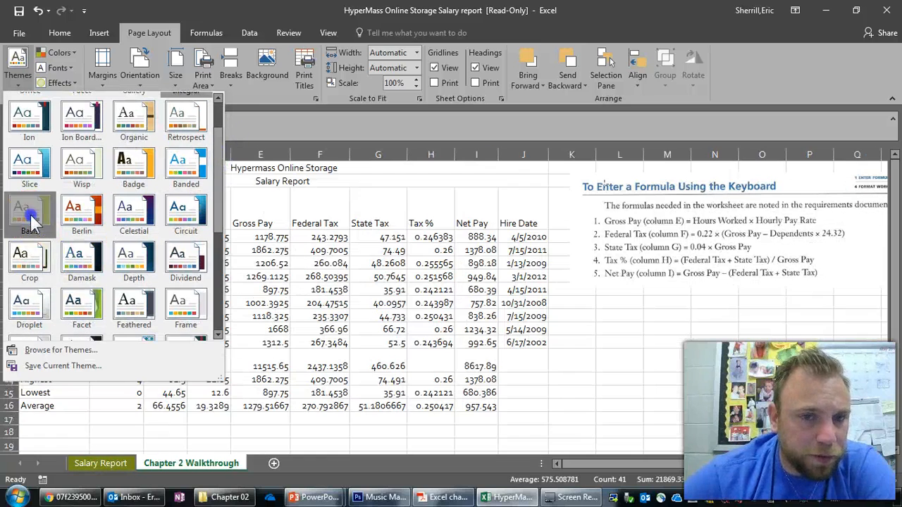
click(29, 211)
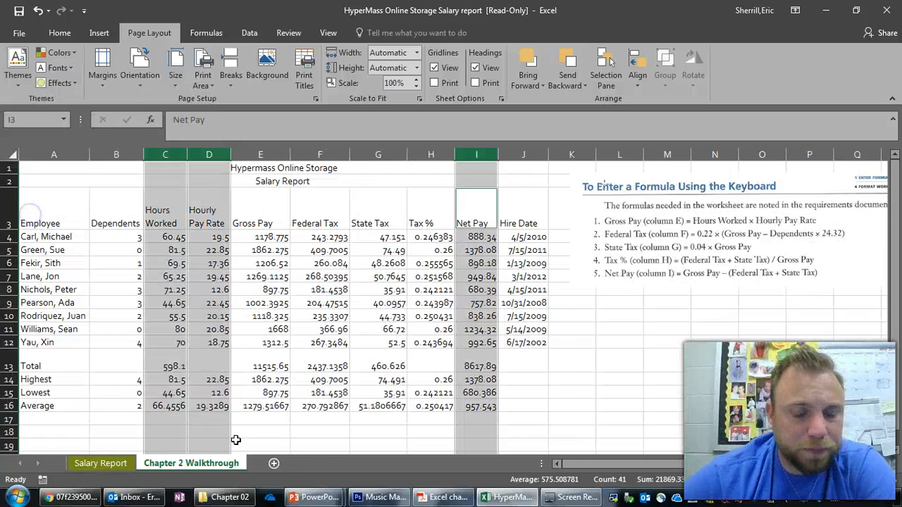
- Check the PDF's requirements for the highest, lowest and average rows, apply comma style to E14:I16 and best-fit column I
click(438, 497)
scroll(467, 285, up, 15)
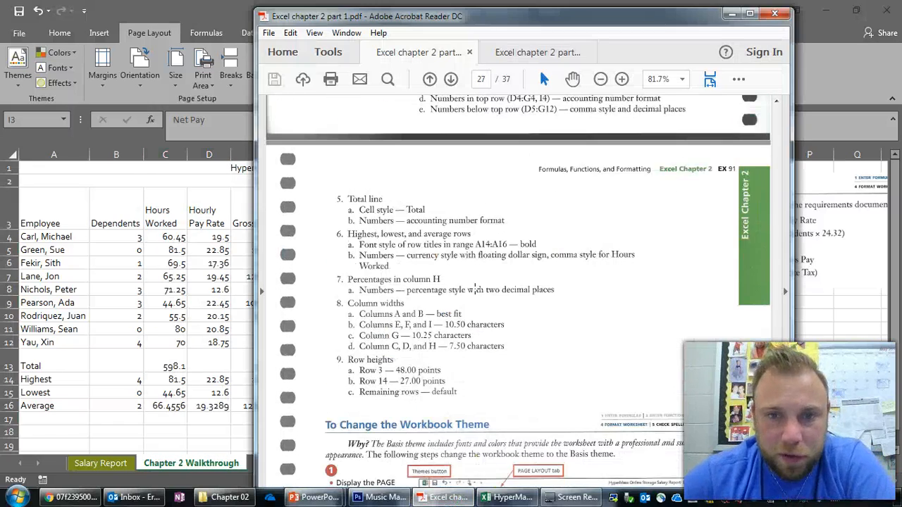
scroll(474, 289, up, 2)
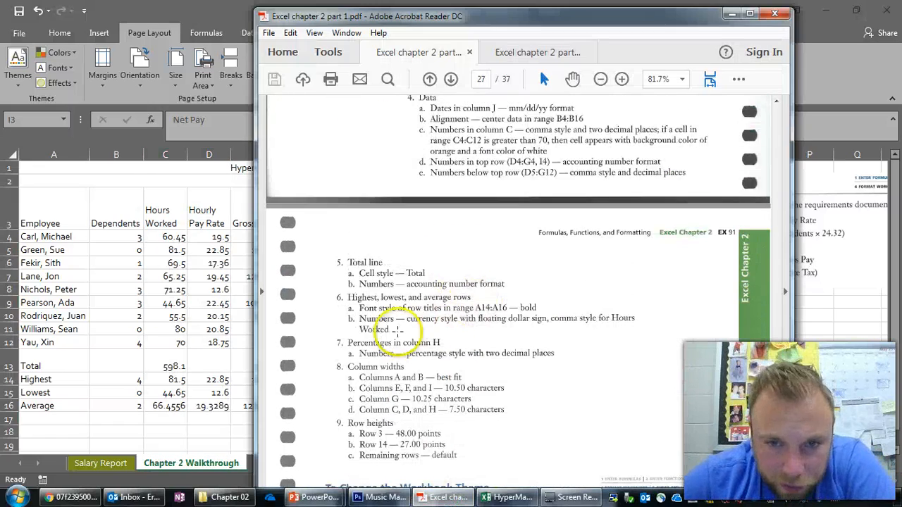
click(388, 322)
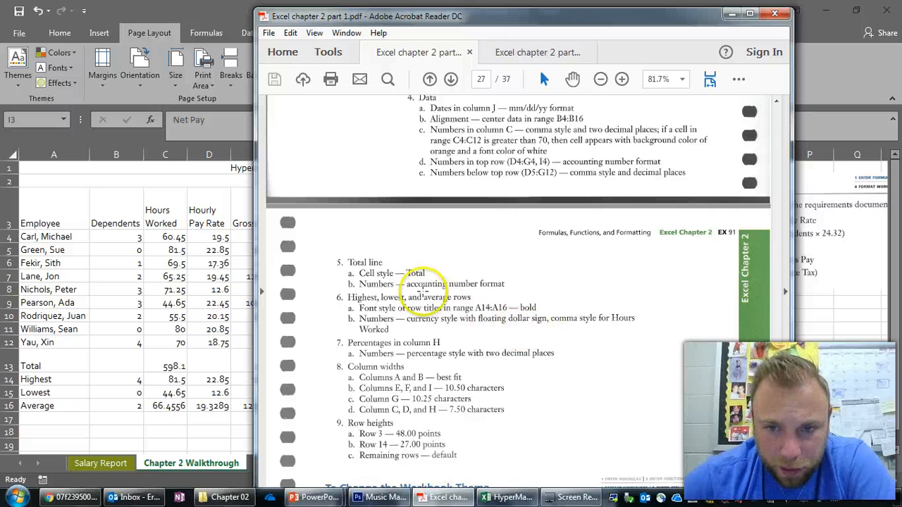
click(189, 237)
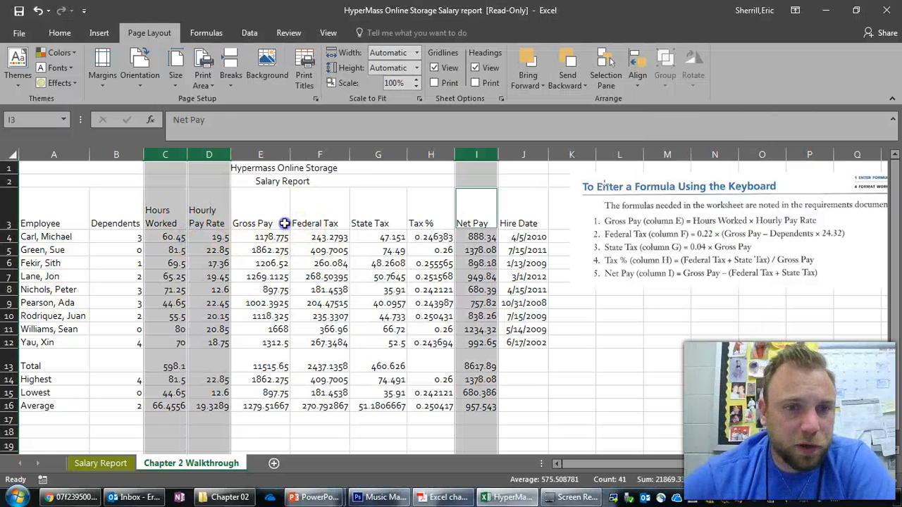
click(278, 225)
drag(137, 382, 462, 406)
click(315, 392)
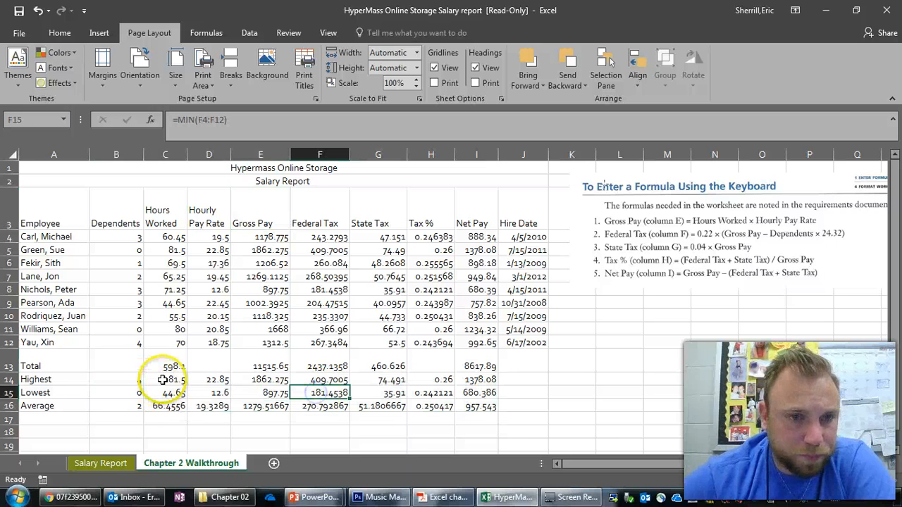
drag(261, 381, 480, 407)
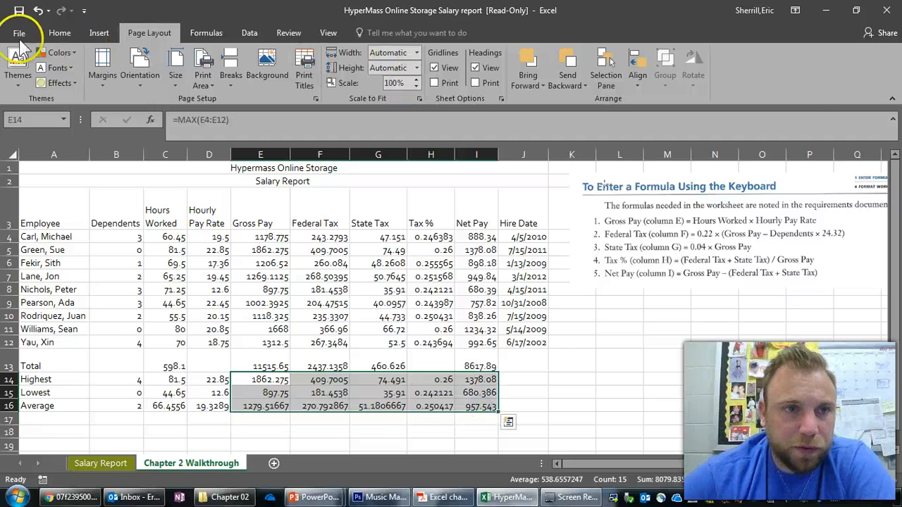
click(86, 35)
click(60, 33)
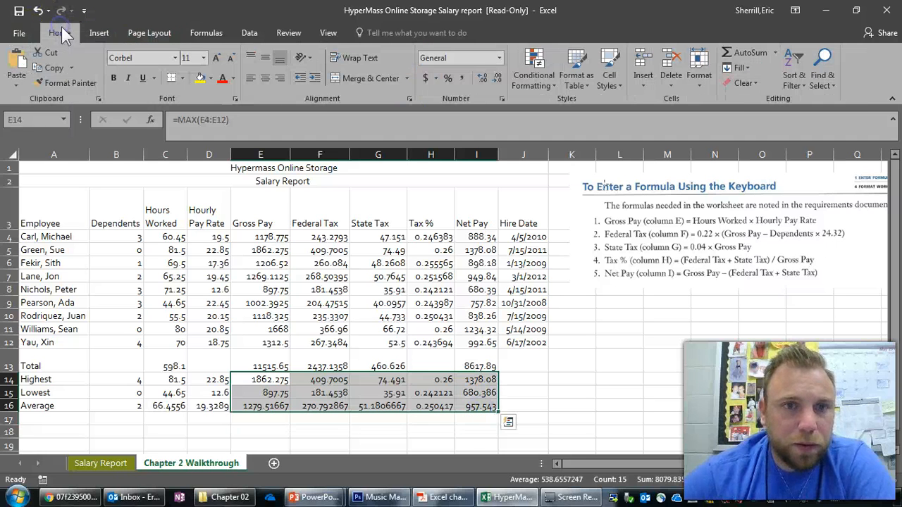
click(462, 78)
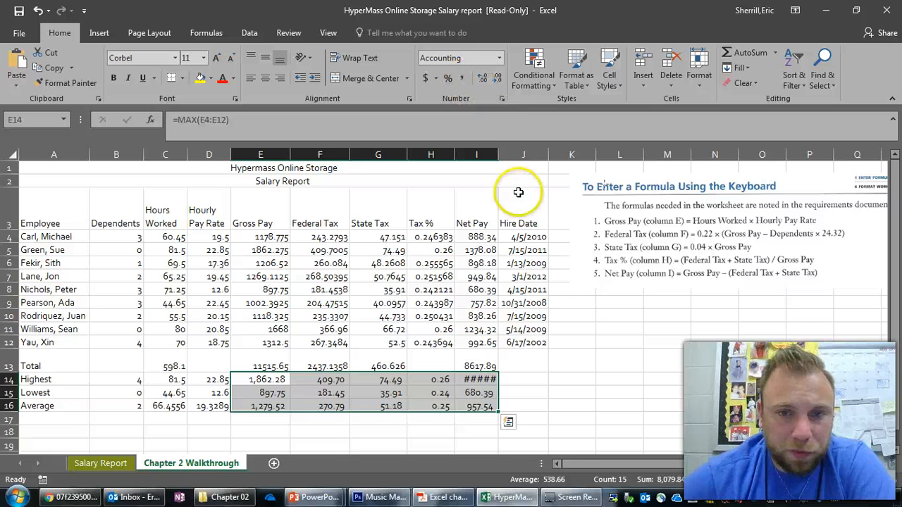
double_click(499, 154)
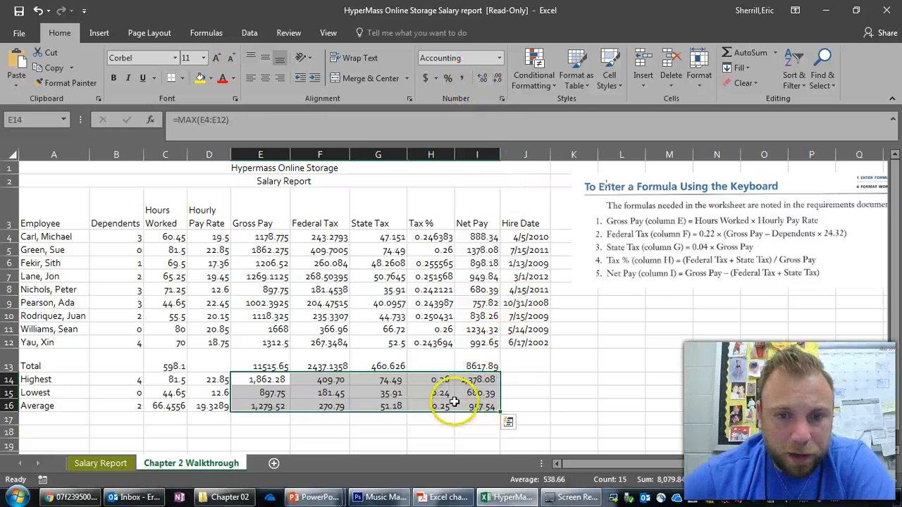
- Format the Tax % values in H4:H16 as percentages with two decimal places
drag(434, 240, 431, 412)
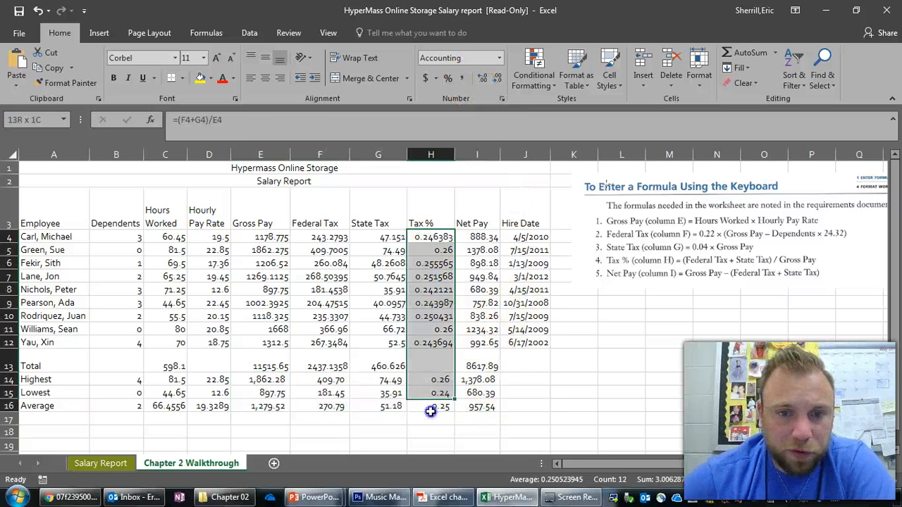
click(447, 78)
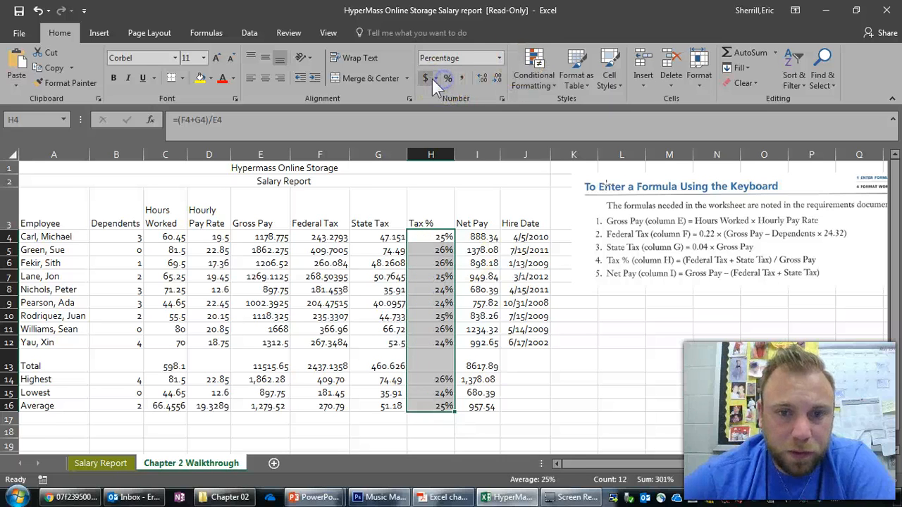
click(486, 77)
click(486, 77)
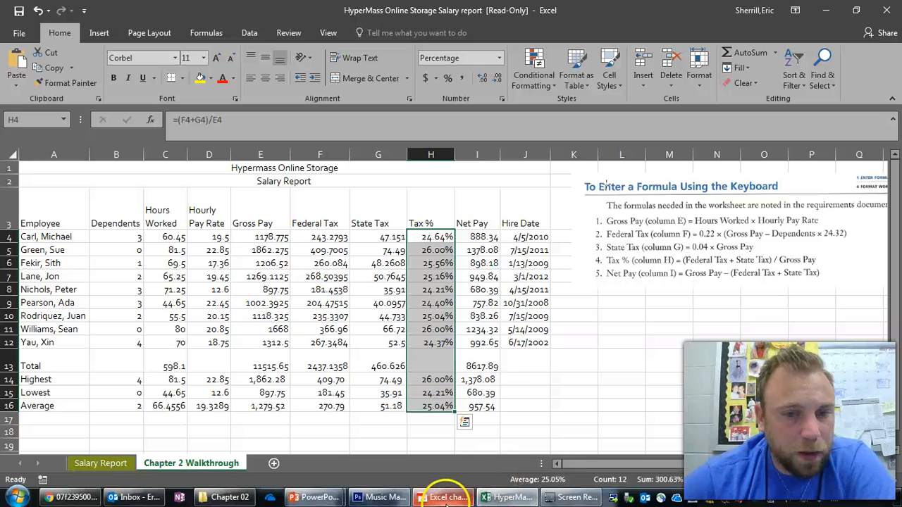
- Switch to the textbook PDF and examine the instructions for formatting the worksheet titles, column headings and total row
click(438, 495)
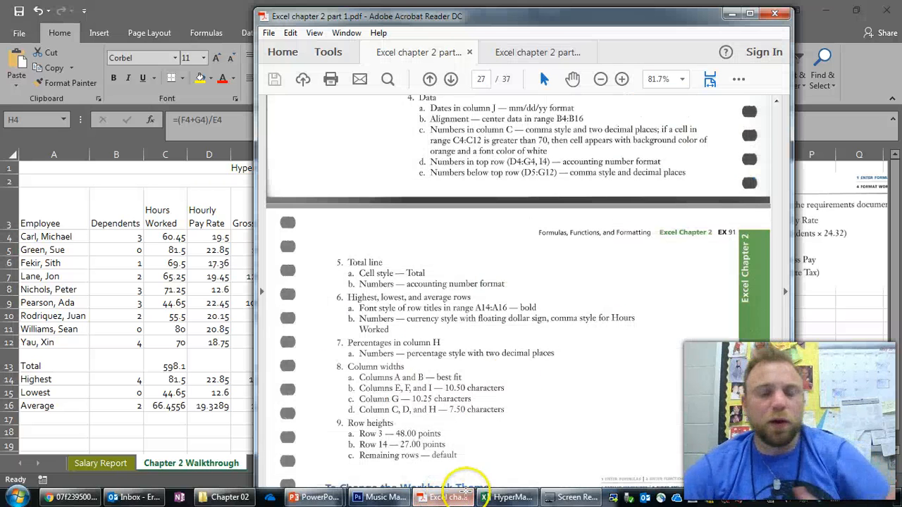
click(570, 290)
scroll(571, 290, down, 2)
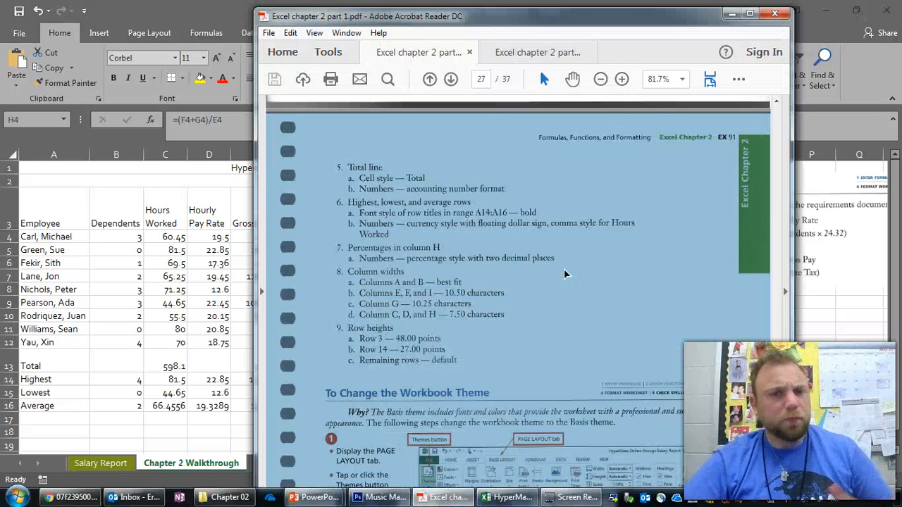
scroll(525, 227, down, 3)
click(525, 227)
scroll(525, 227, down, 1)
scroll(525, 227, up, 3)
scroll(522, 230, down, 6)
scroll(522, 230, down, 15)
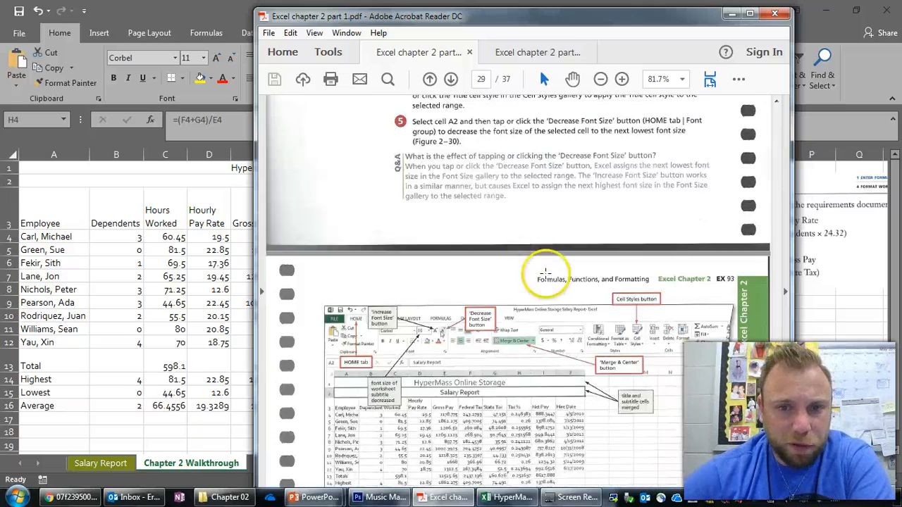
scroll(552, 280, down, 5)
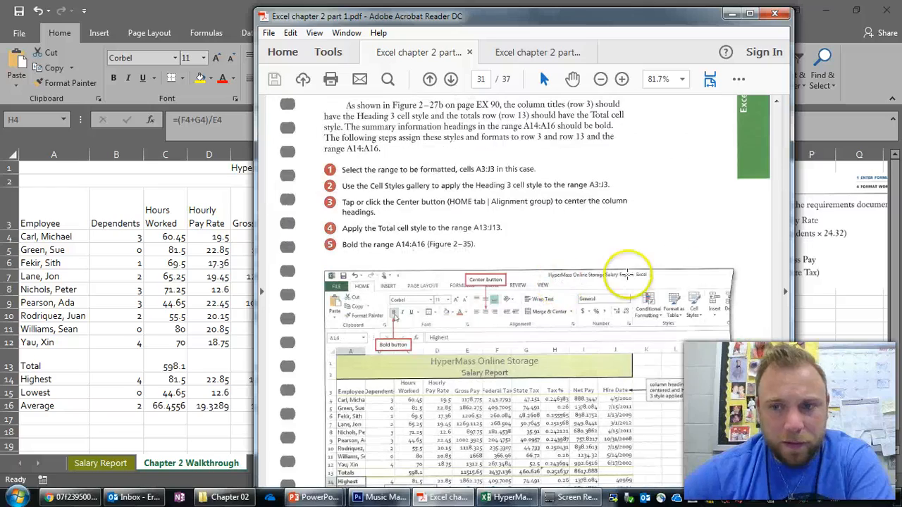
- Examine the PDF's conditional formatting instructions for C4:C12, and switch back to the Excel workbook
scroll(773, 417, down, 20)
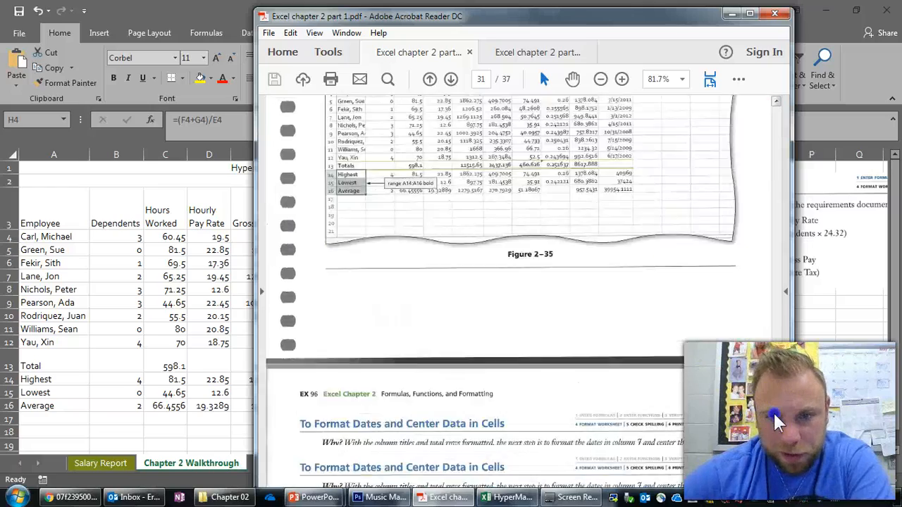
scroll(779, 478, down, 10)
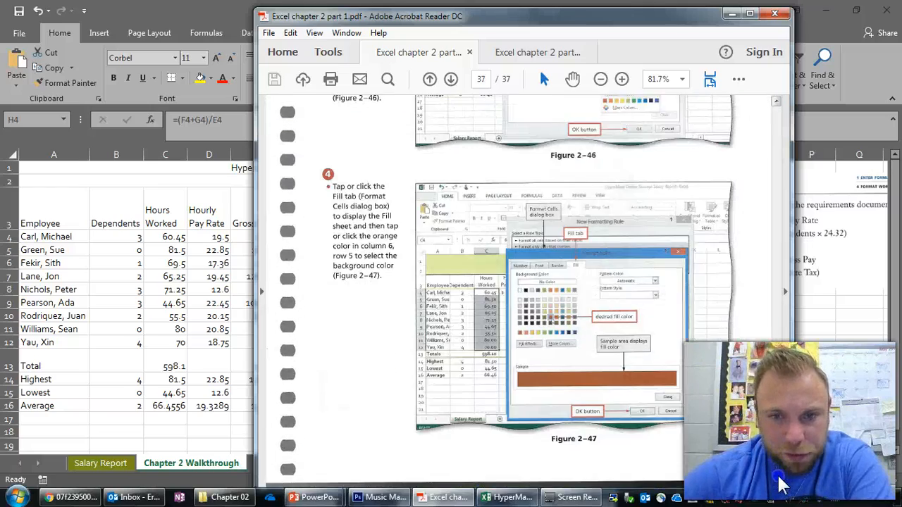
scroll(782, 462, down, 5)
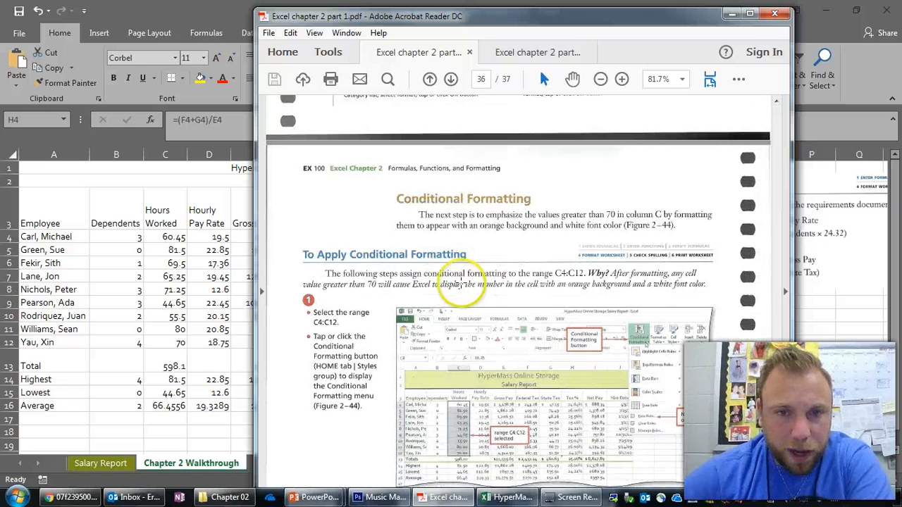
scroll(458, 279, down, 3)
scroll(458, 280, up, 1)
scroll(458, 279, down, 5)
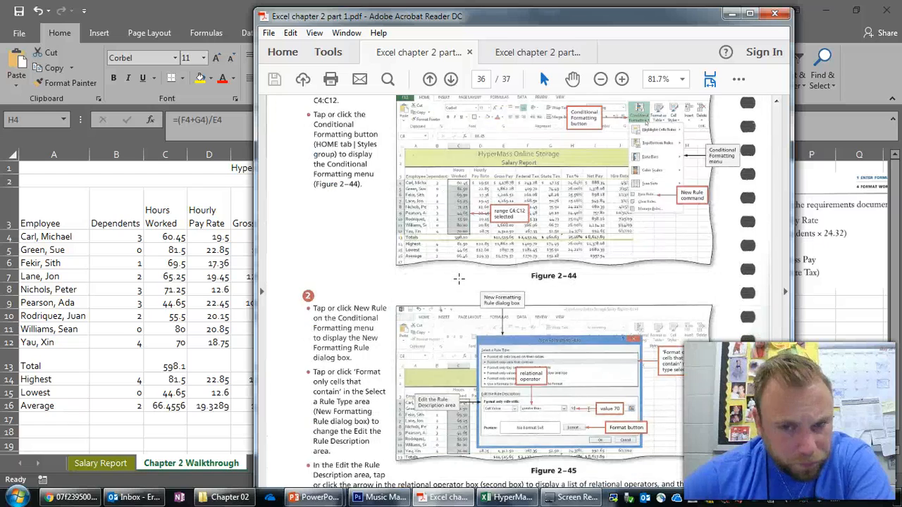
scroll(458, 279, up, 2)
scroll(459, 278, down, 2)
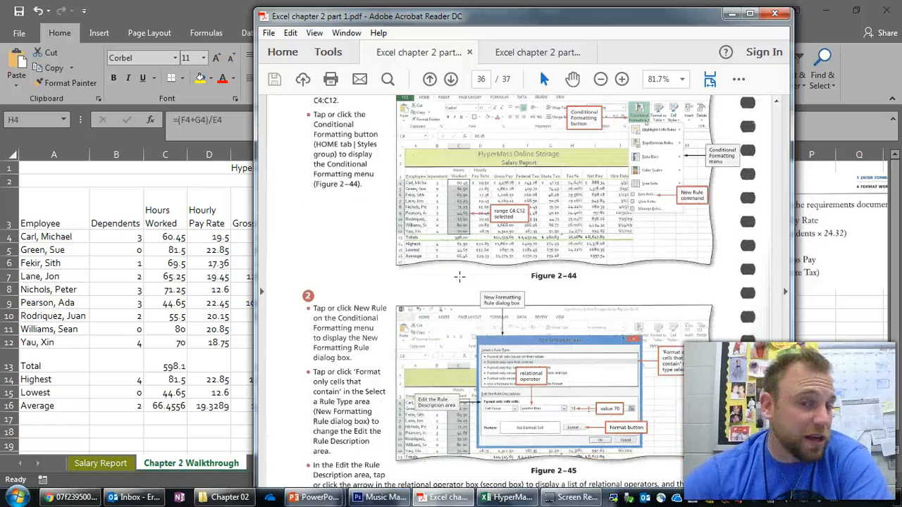
scroll(459, 277, up, 2)
scroll(459, 270, down, 1)
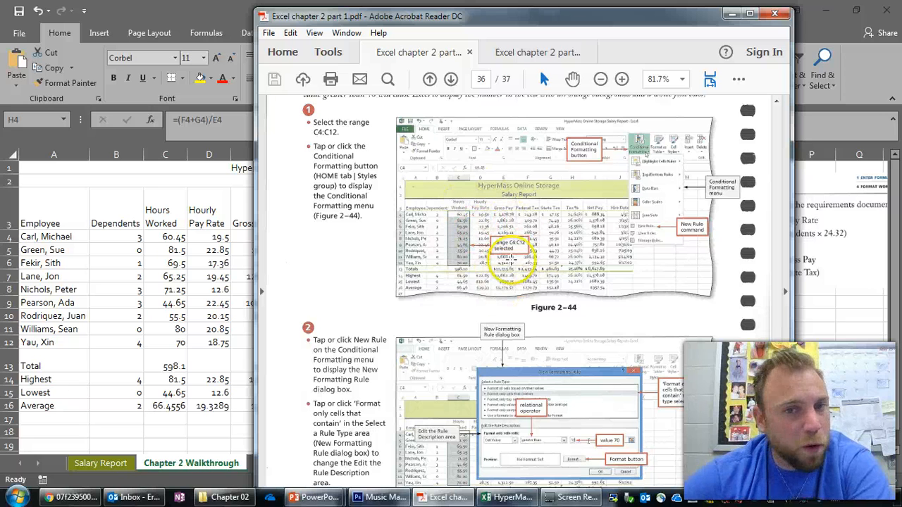
click(731, 13)
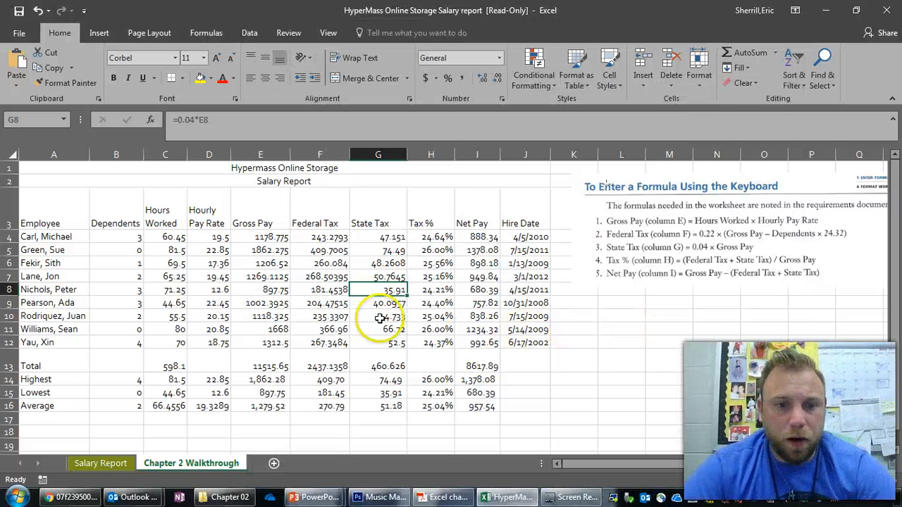
- Create a new conditional formatting rule for the Hours Worked values in C4:C12 that formats only cells with a value greater than 70
drag(170, 238, 176, 343)
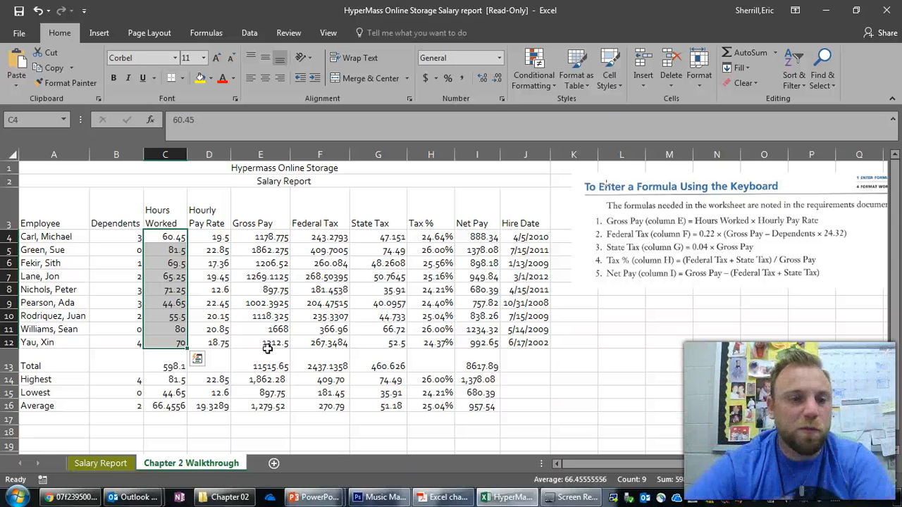
click(268, 304)
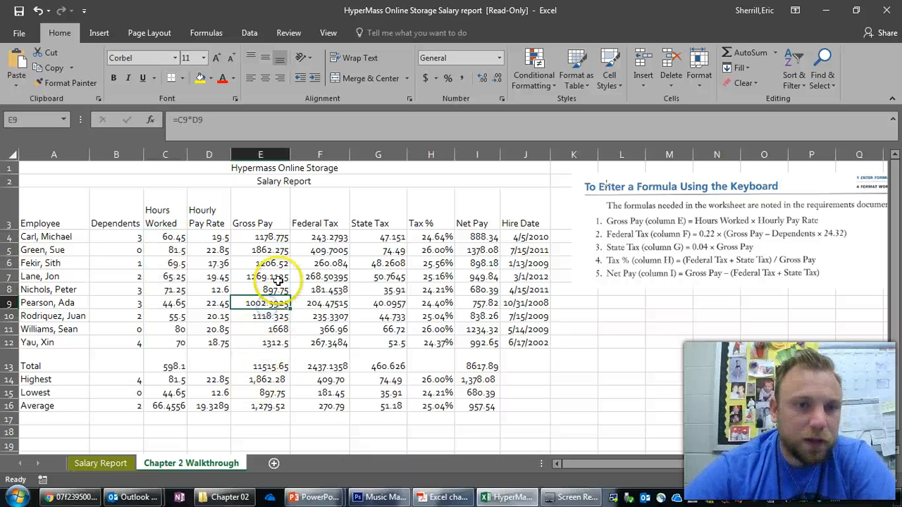
click(174, 238)
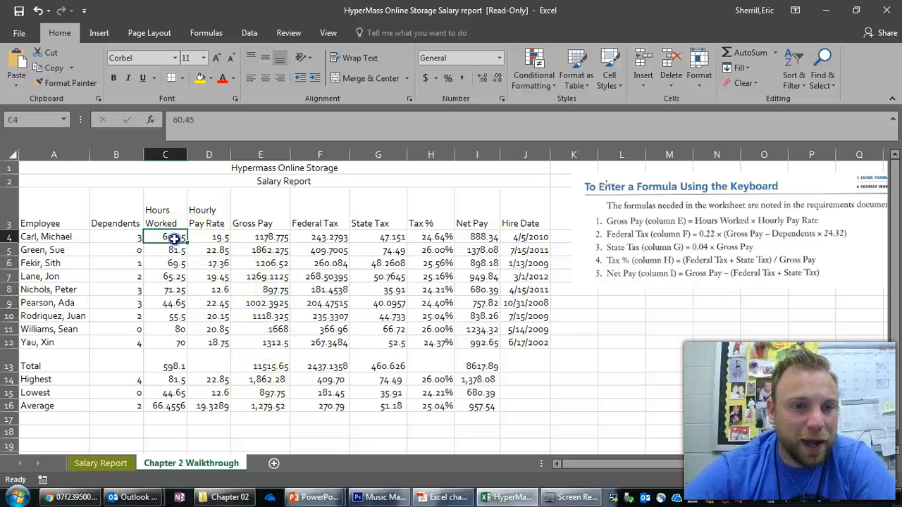
drag(174, 238, 165, 344)
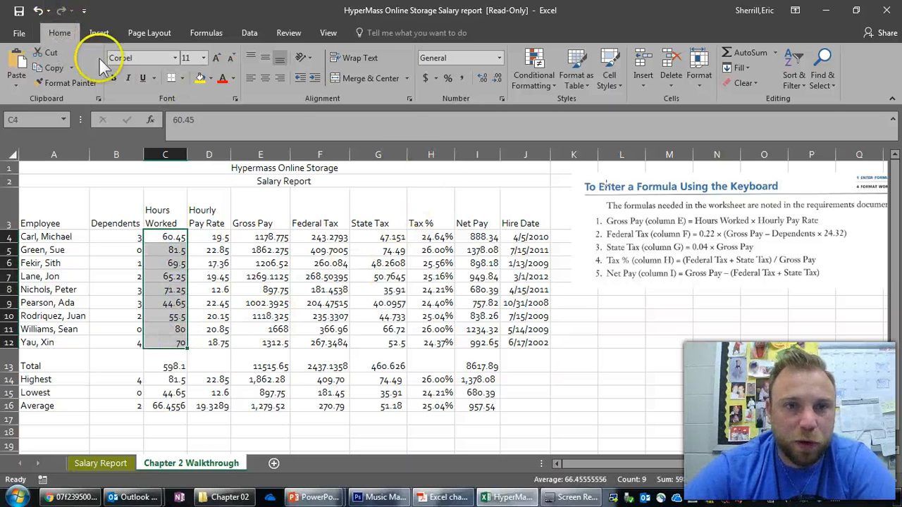
click(552, 86)
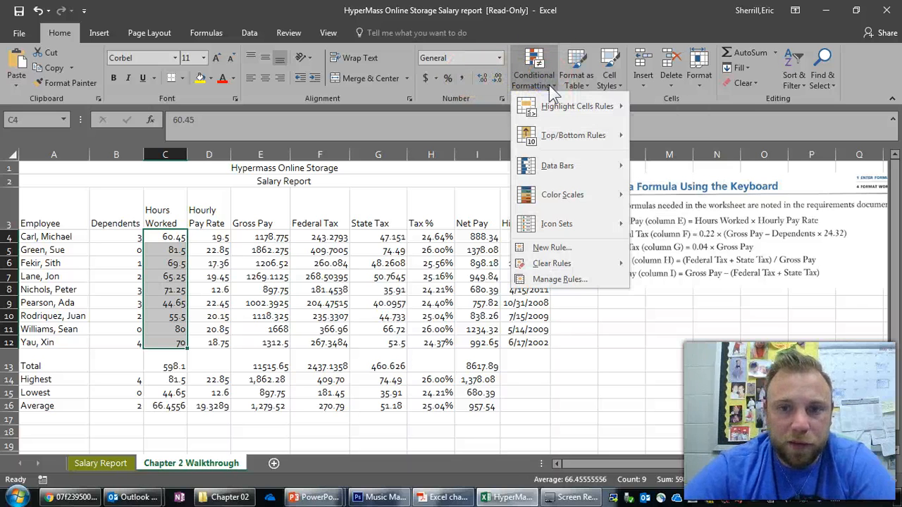
click(570, 246)
drag(481, 14, 604, 35)
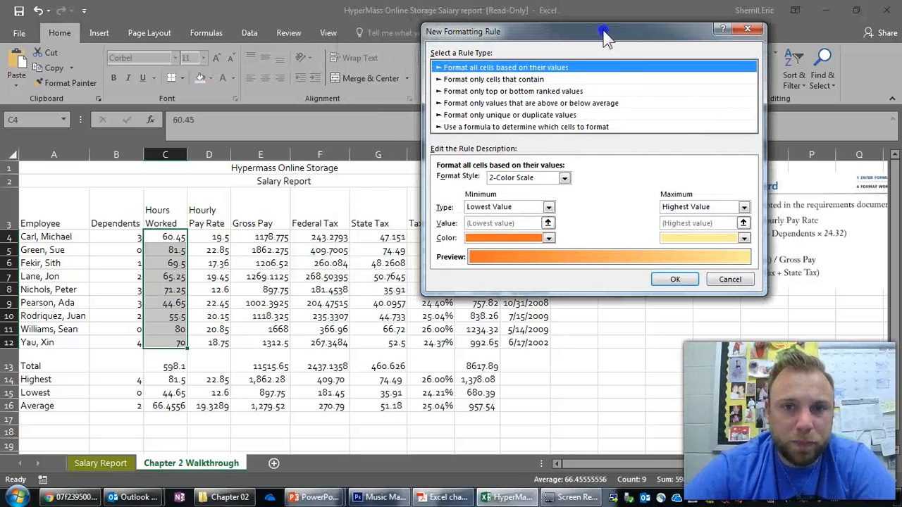
click(501, 79)
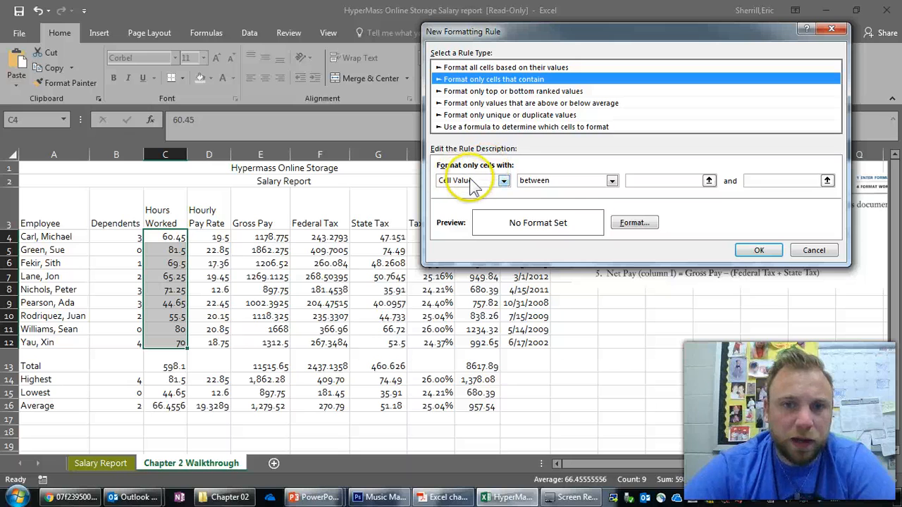
click(596, 185)
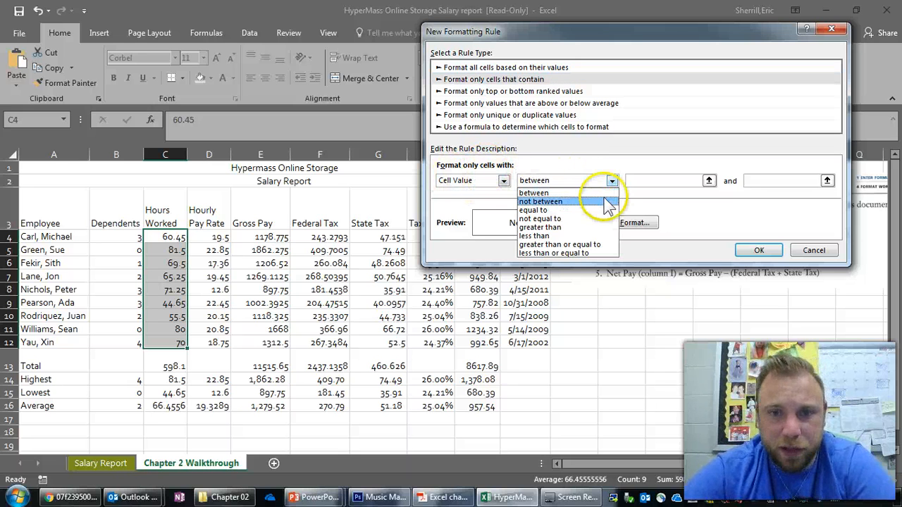
click(554, 227)
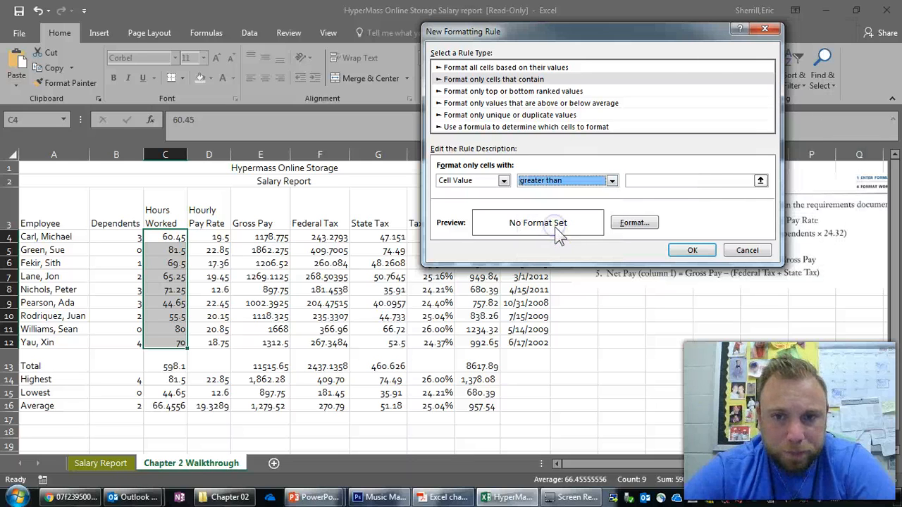
click(715, 181)
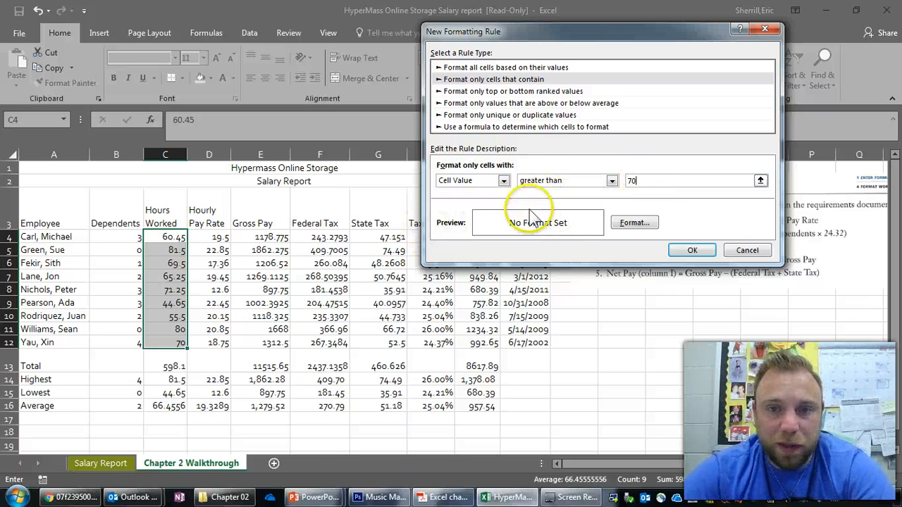
- Open the rule's cell format and set its background fill to light orange
click(636, 224)
drag(521, 22, 408, 50)
click(317, 60)
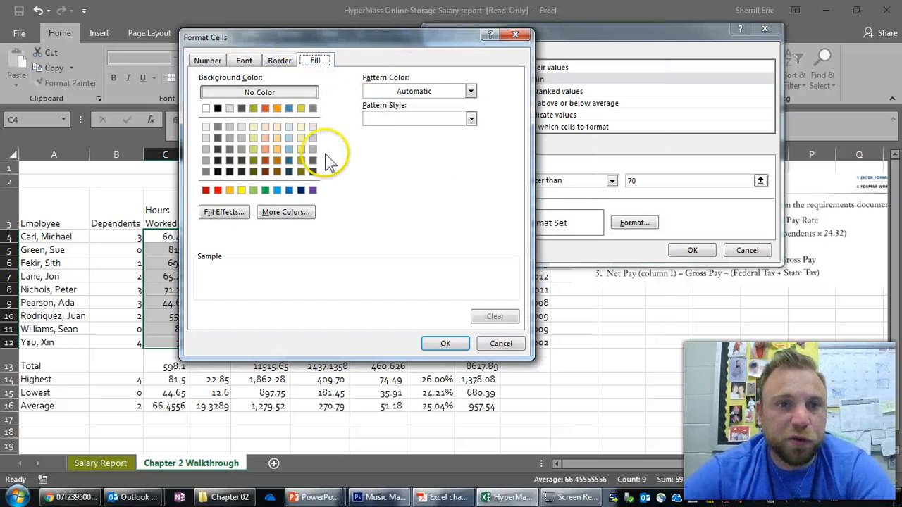
click(267, 151)
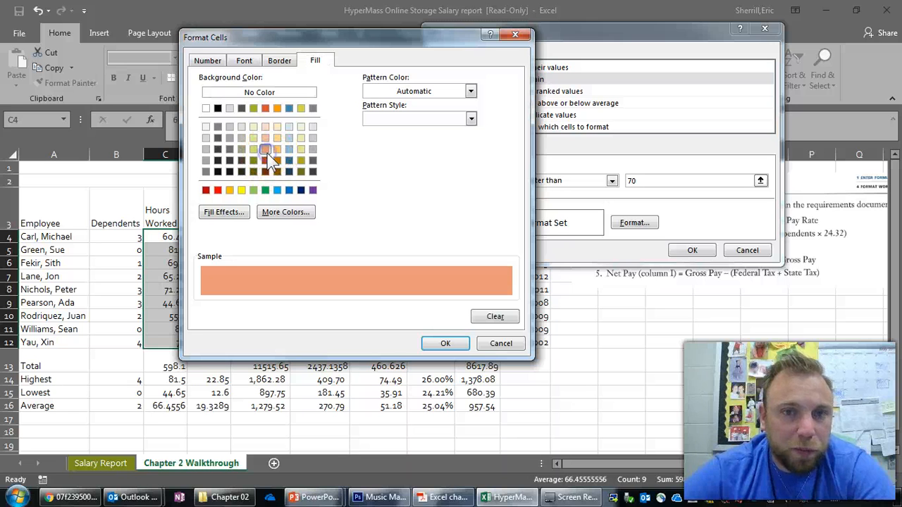
- Set the rule's font color to a light gray theme shade
click(243, 60)
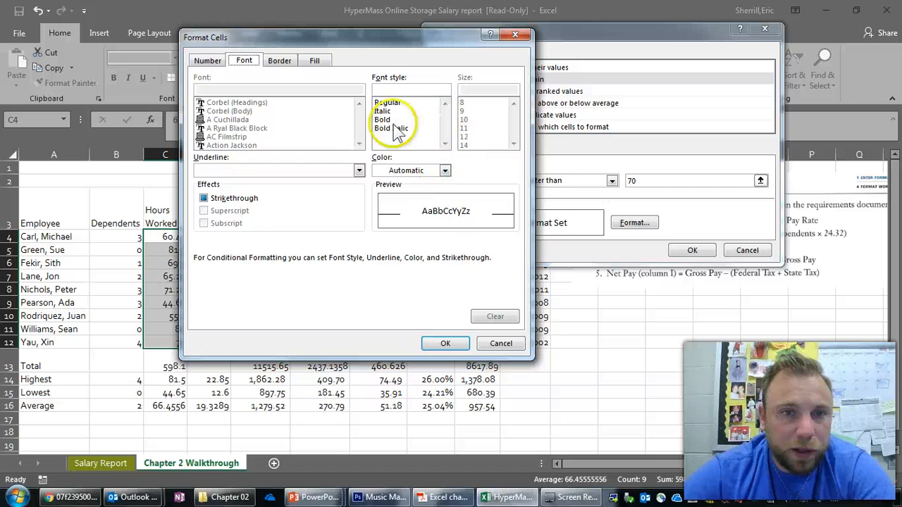
click(444, 170)
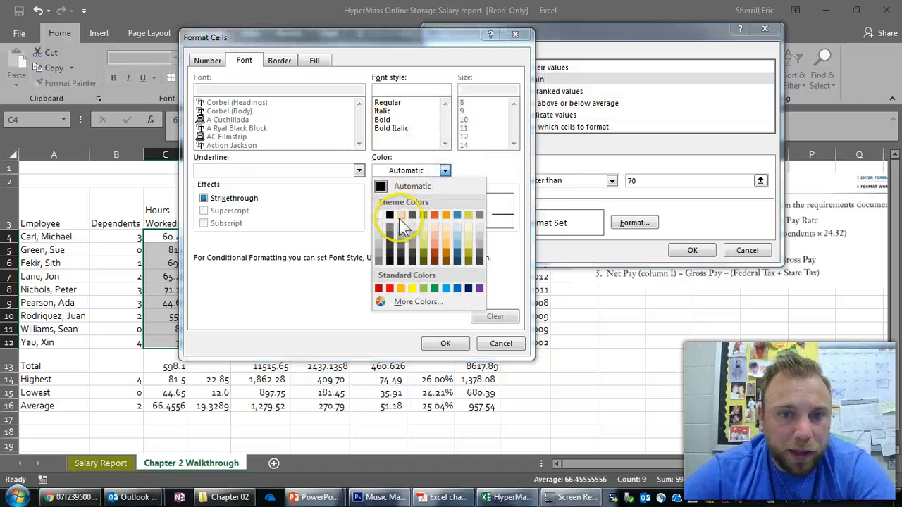
click(402, 247)
click(445, 170)
click(402, 230)
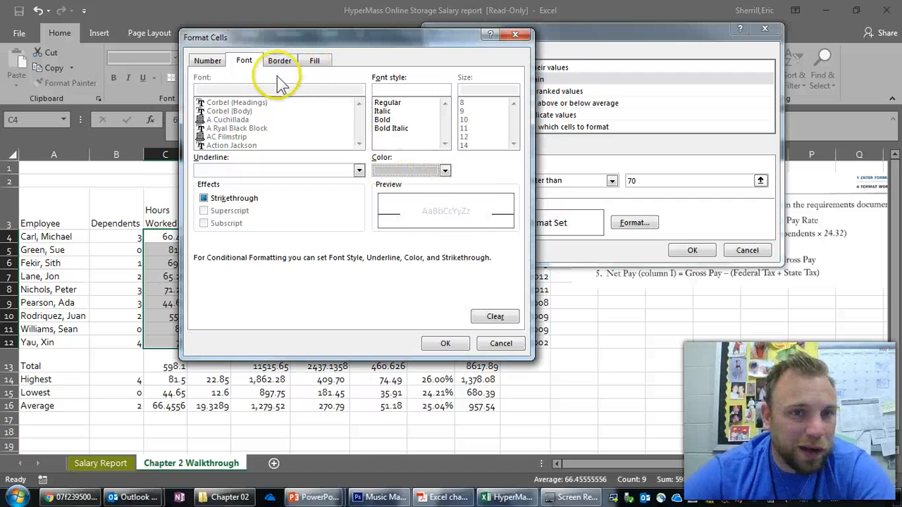
click(212, 62)
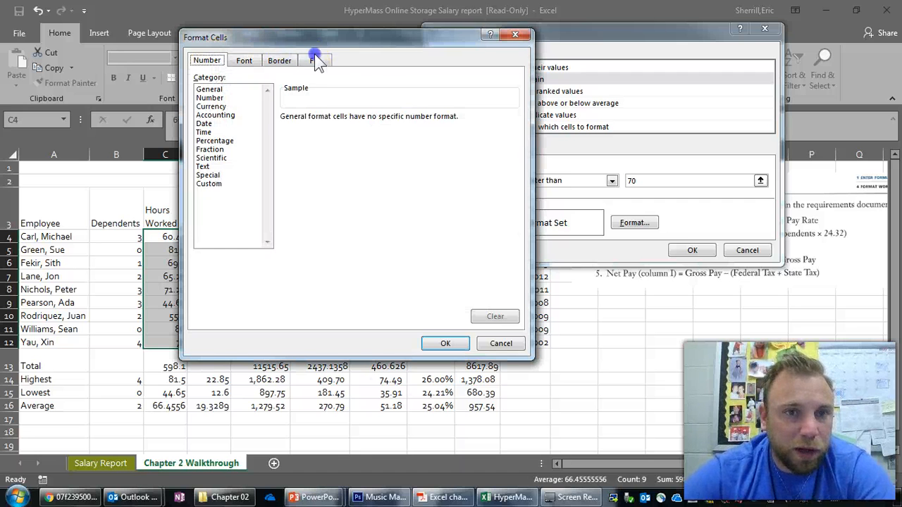
click(286, 62)
click(316, 61)
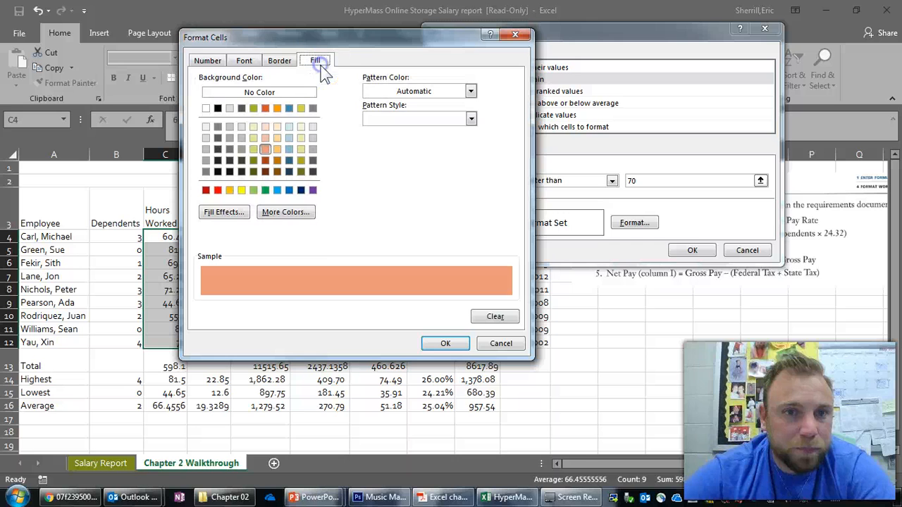
- Set the rule's font style to bold and accept the cell format
click(244, 61)
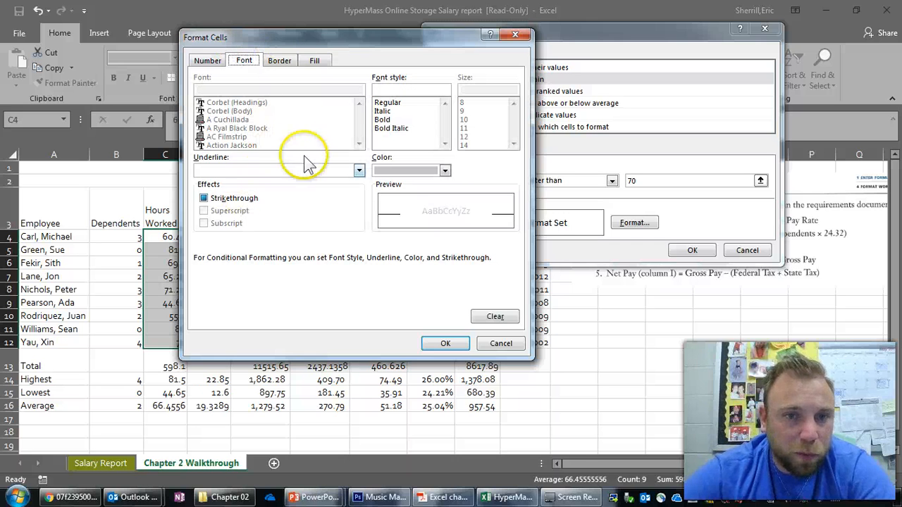
click(384, 119)
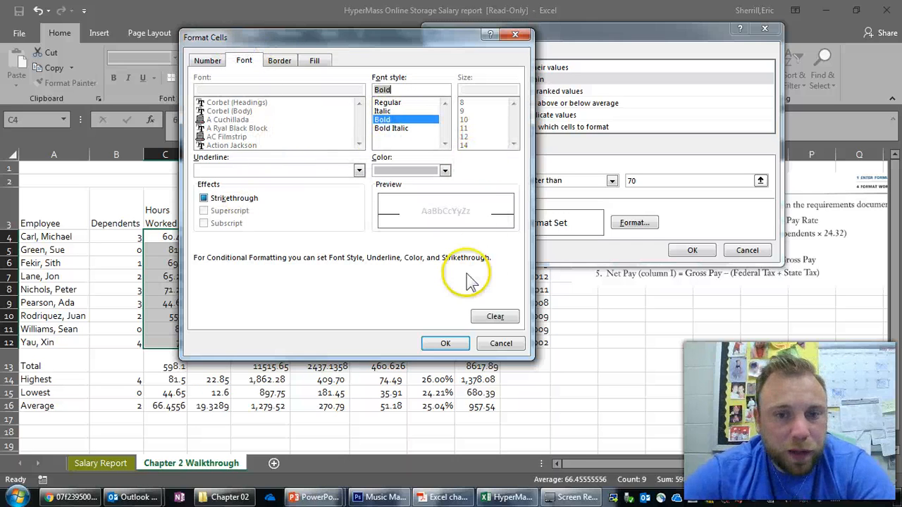
click(451, 344)
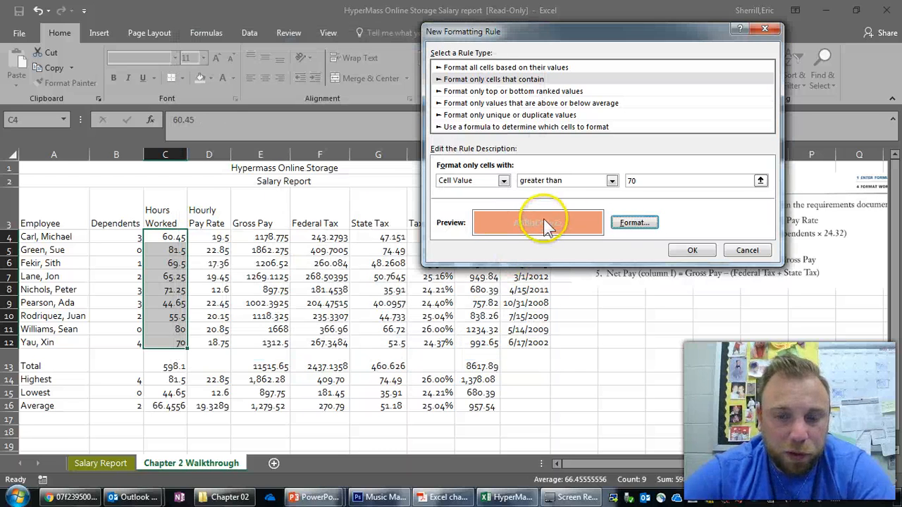
- Change the rule's font color to white and apply the conditional formatting rule to C4:C12
click(634, 223)
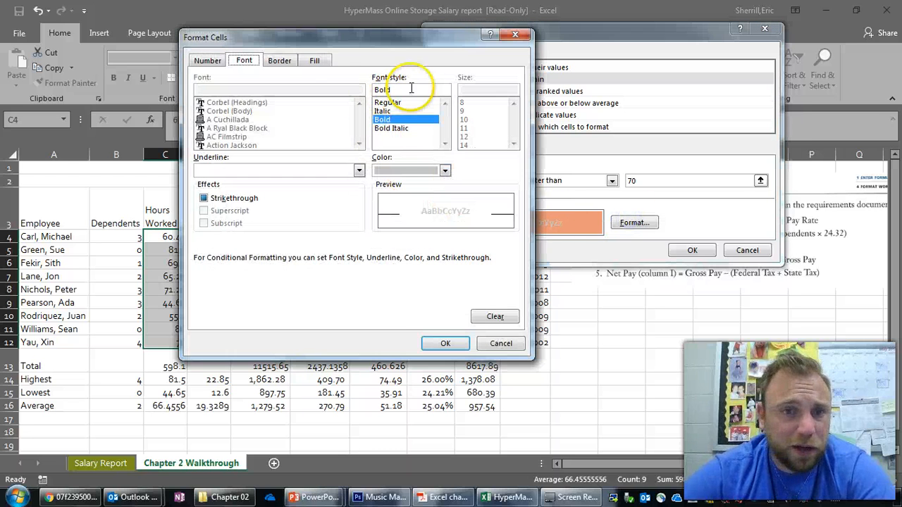
click(427, 170)
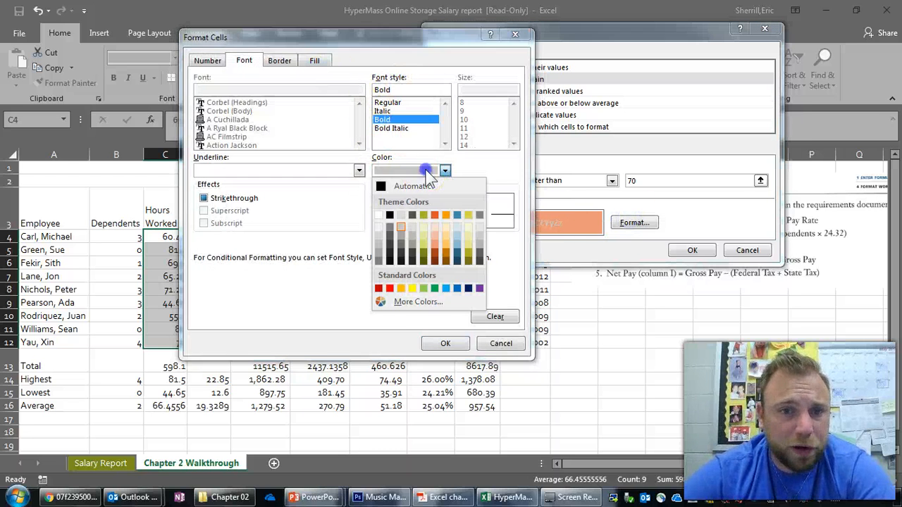
click(381, 215)
click(446, 343)
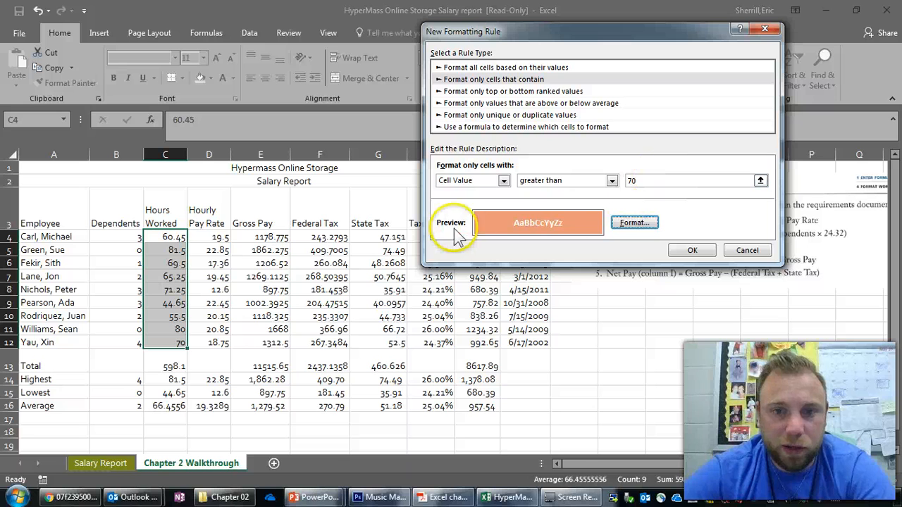
click(692, 250)
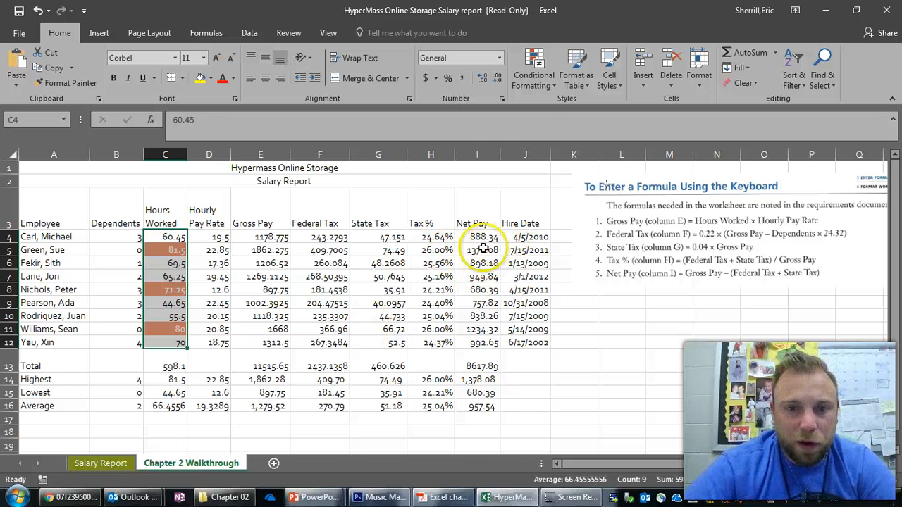
drag(430, 237, 442, 346)
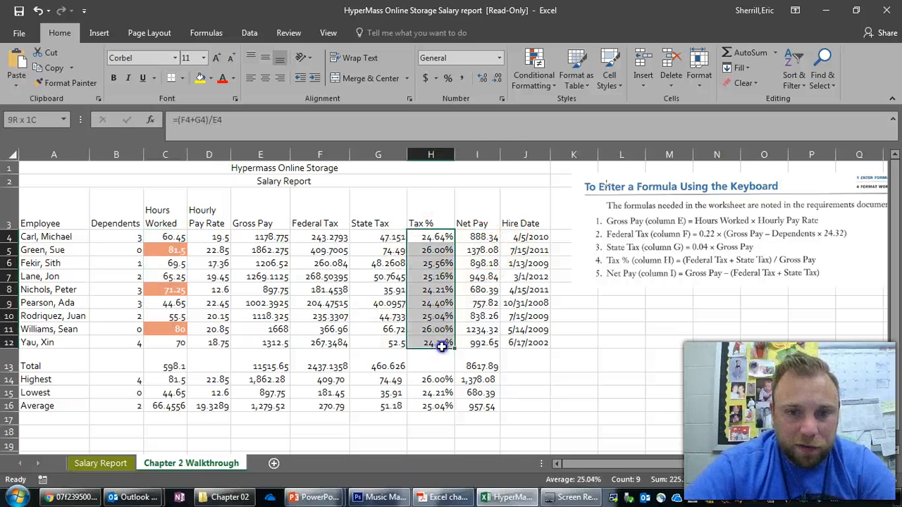
click(774, 53)
key(Escape)
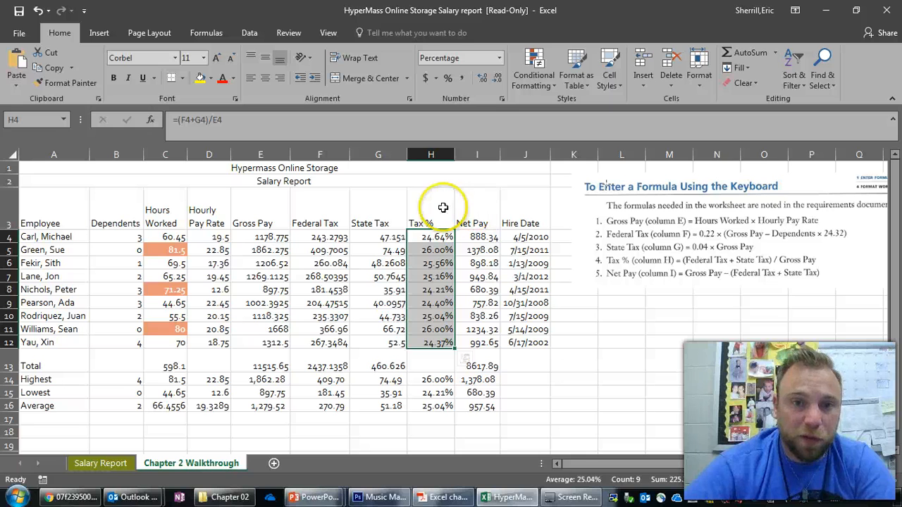
click(774, 52)
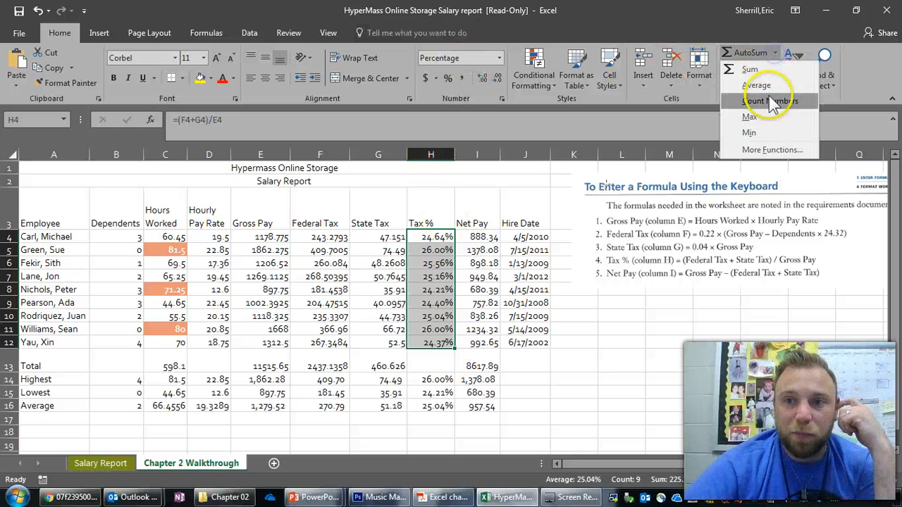
click(300, 340)
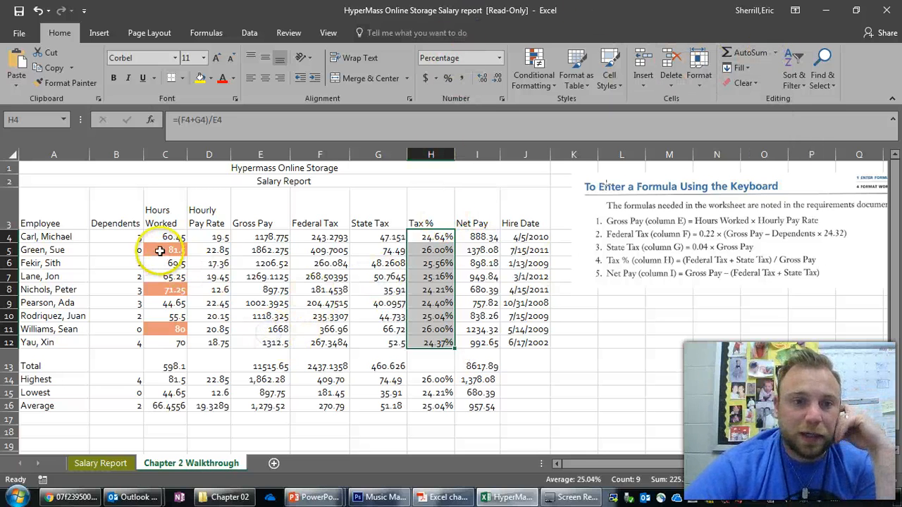
- Inspect the conditional formatting of the Hours Worked range C4:C12 and deselect it
click(172, 213)
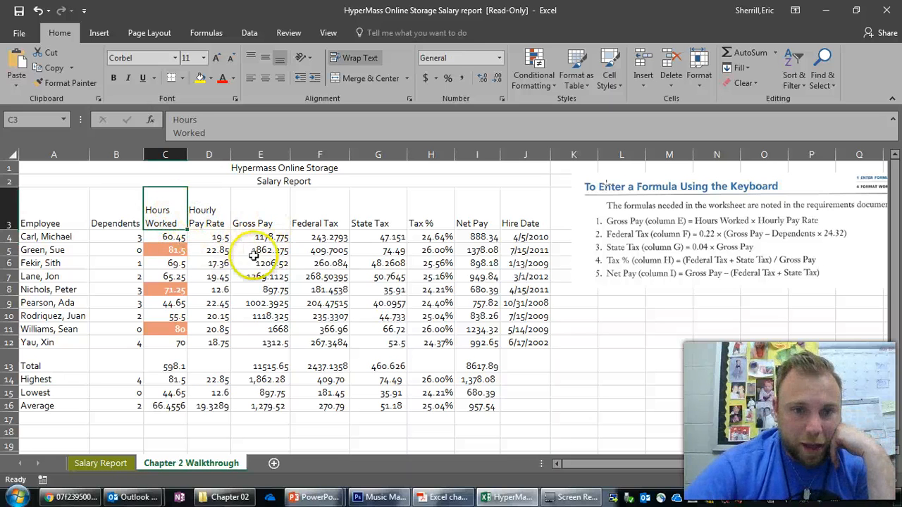
drag(176, 238, 180, 342)
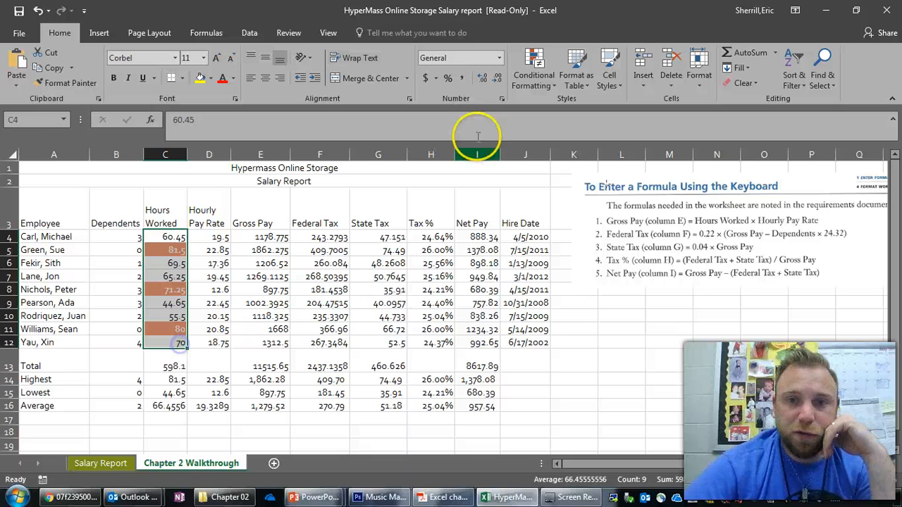
click(393, 342)
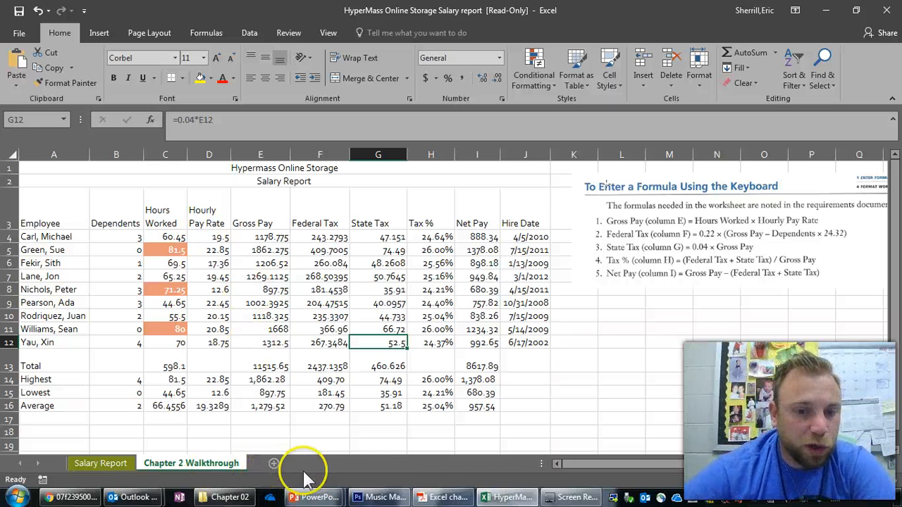
- Switch to Acrobat Reader and examine the Apply Your Knowledge and Extend Your Knowledge assignments in Excel chapter 2 part 2.pdf
click(438, 497)
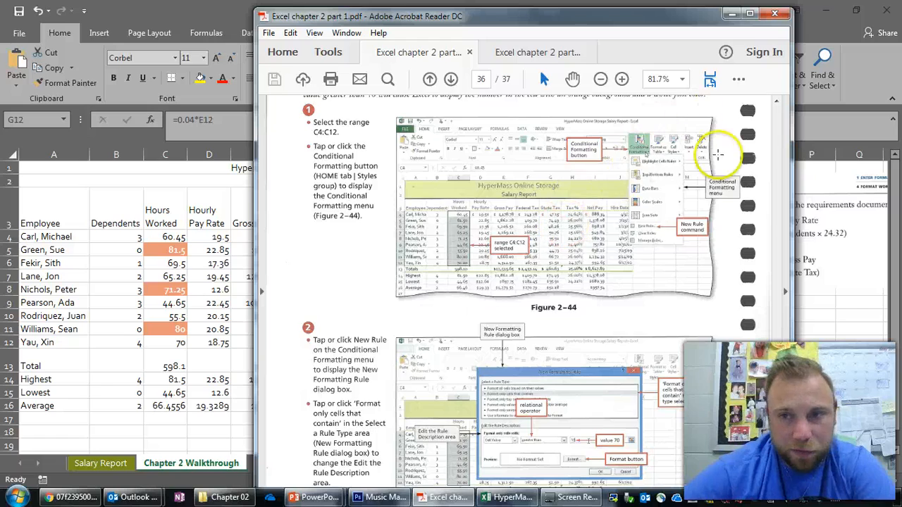
click(507, 52)
drag(780, 117, 764, 370)
click(486, 279)
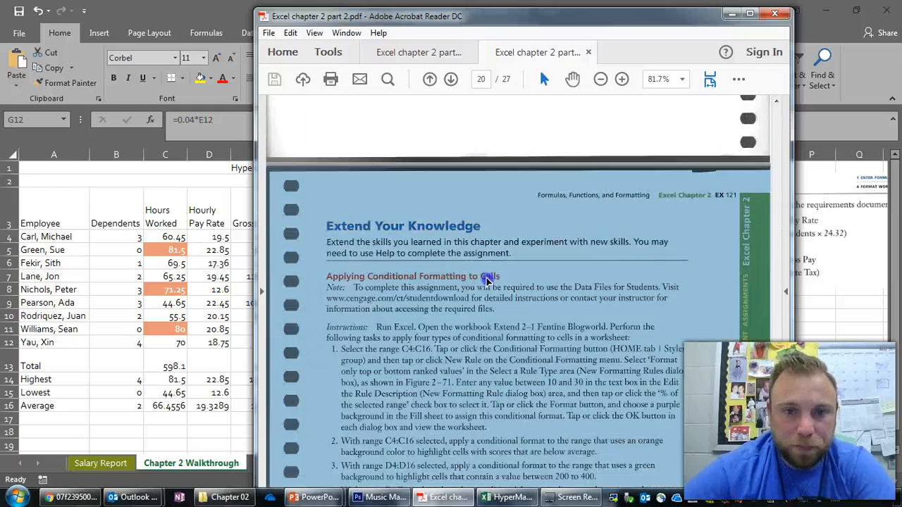
scroll(476, 236, up, 7)
scroll(472, 241, up, 10)
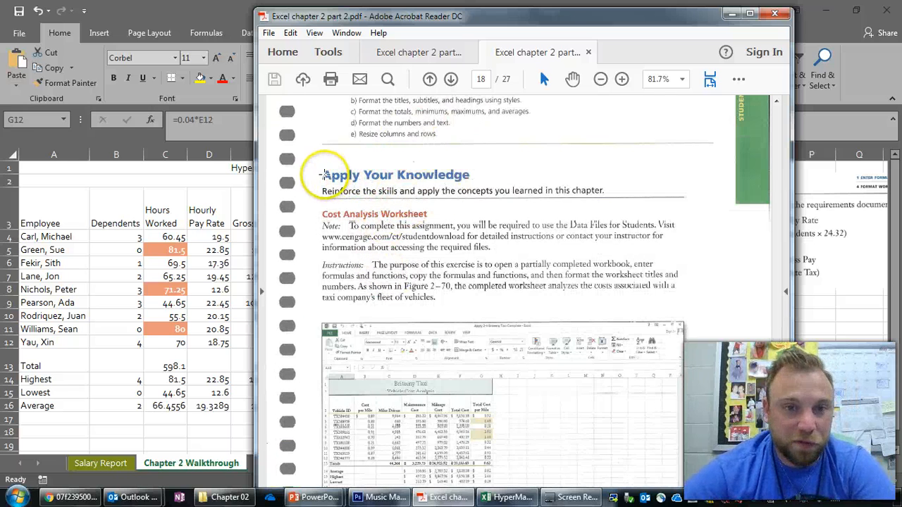
scroll(462, 205, down, 10)
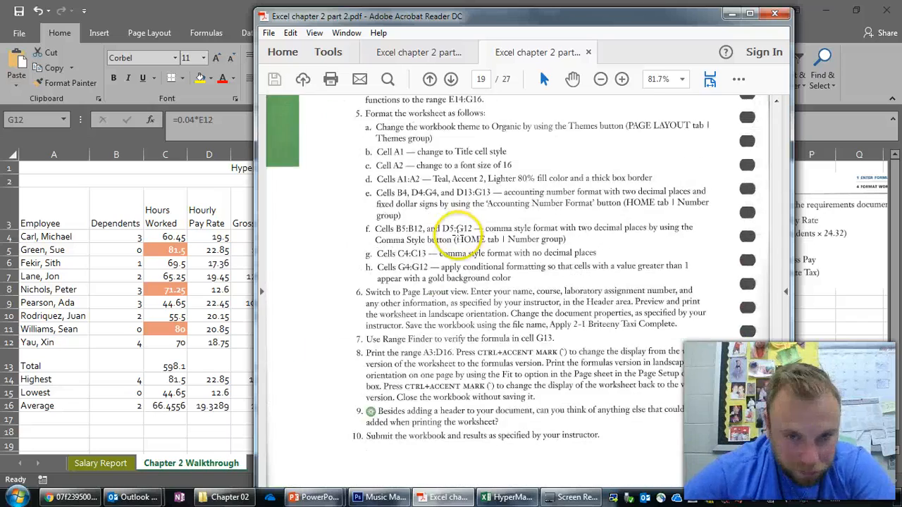
scroll(456, 239, down, 5)
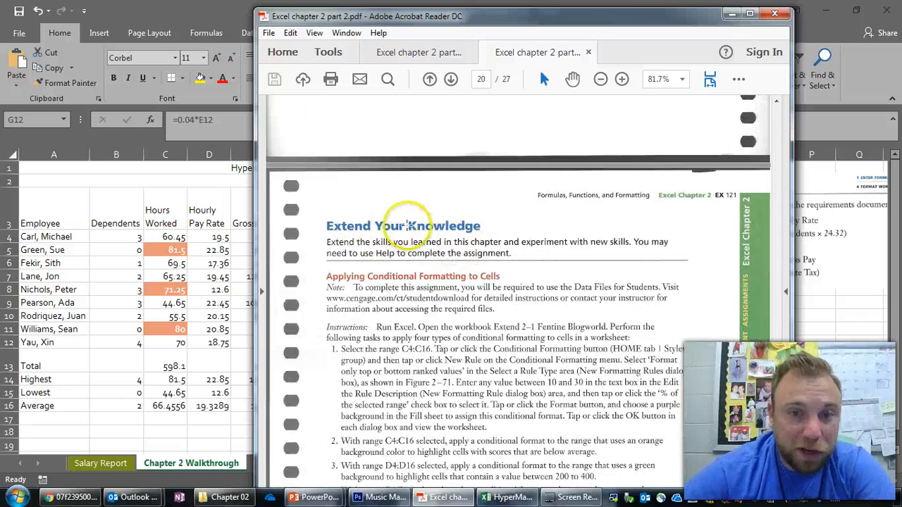
- Examine the Analyze, Correct, Improve assignment and the Lab 1 Loan Balance Worksheet instructions in the PDF
scroll(453, 246, down, 10)
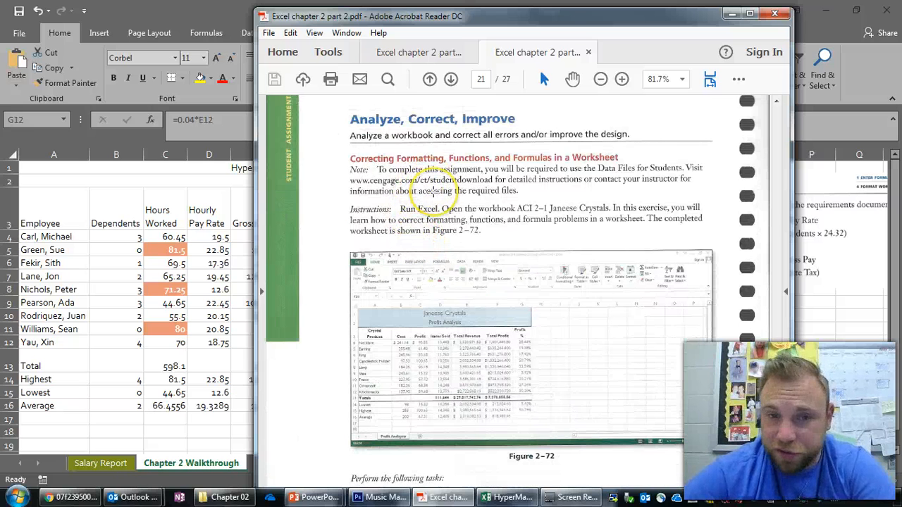
scroll(432, 192, down, 10)
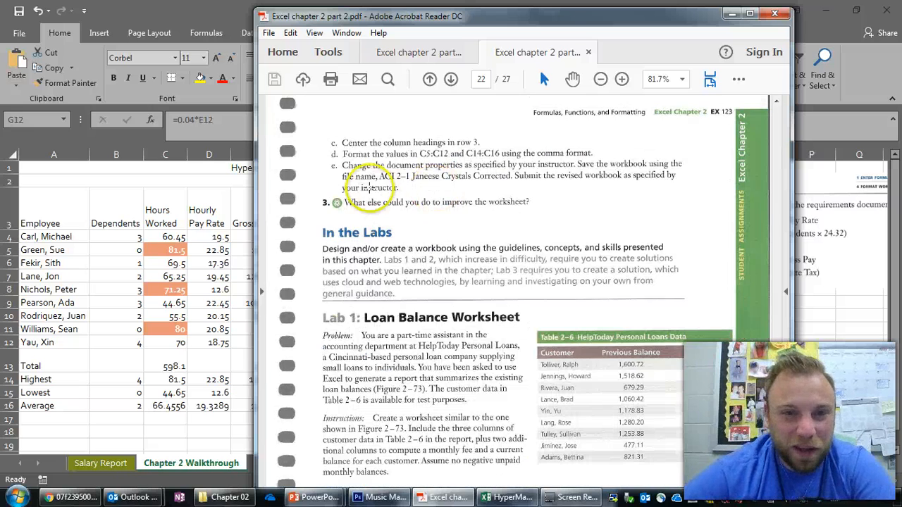
scroll(358, 227, down, 3)
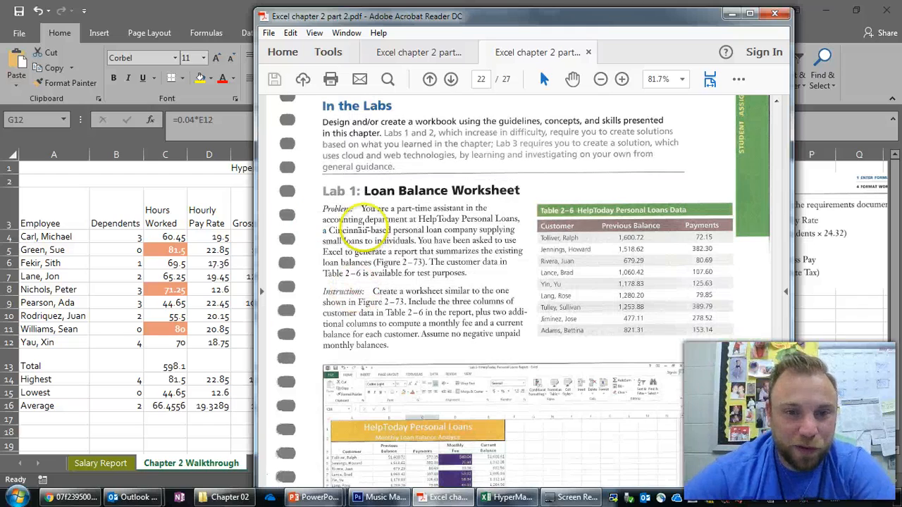
scroll(414, 198, down, 20)
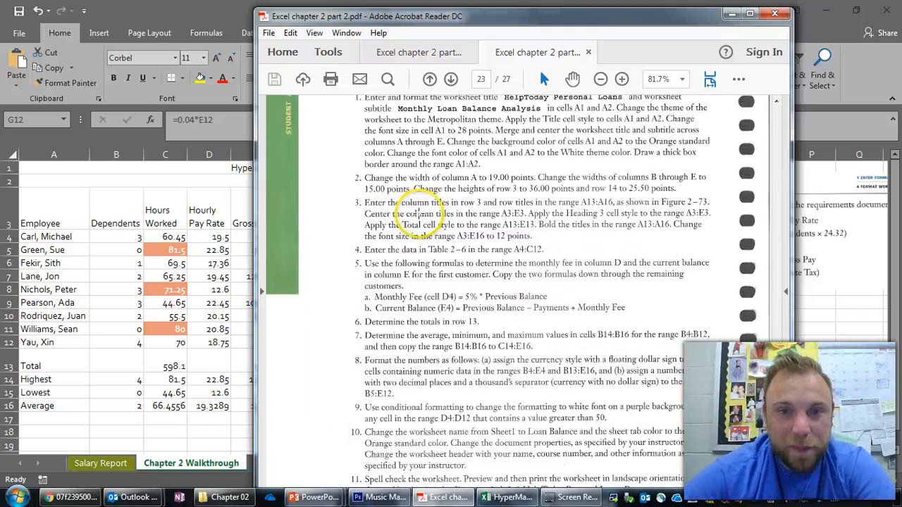
- Examine the Lab 2 Sales Summary Worksheet instructions for TravelUS Campers and return to the Excel workbook
scroll(412, 223, up, 2)
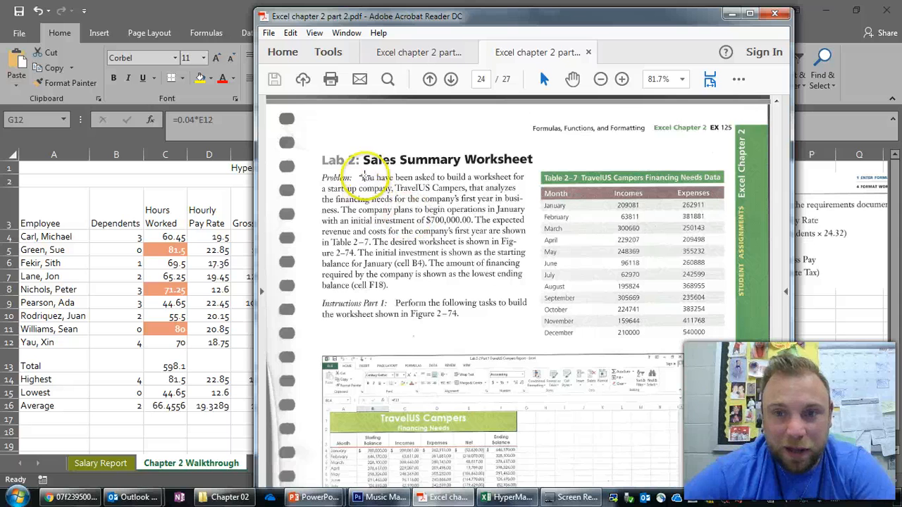
scroll(443, 176, down, 8)
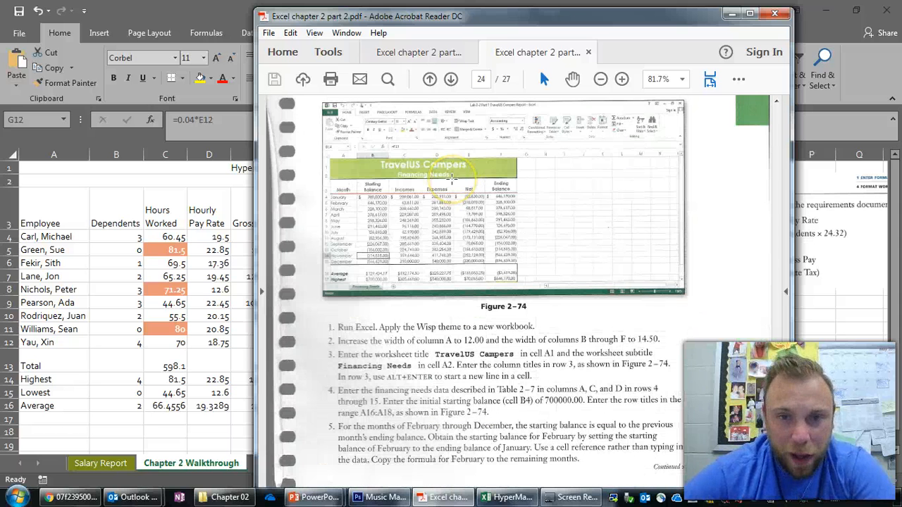
scroll(465, 181, down, 4)
scroll(491, 186, up, 9)
scroll(491, 186, up, 4)
scroll(493, 191, down, 17)
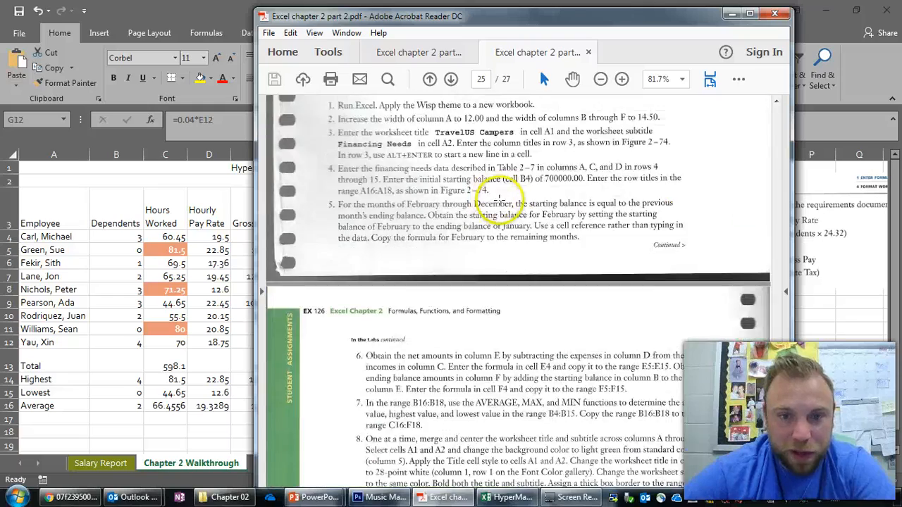
scroll(499, 201, down, 20)
scroll(506, 215, up, 11)
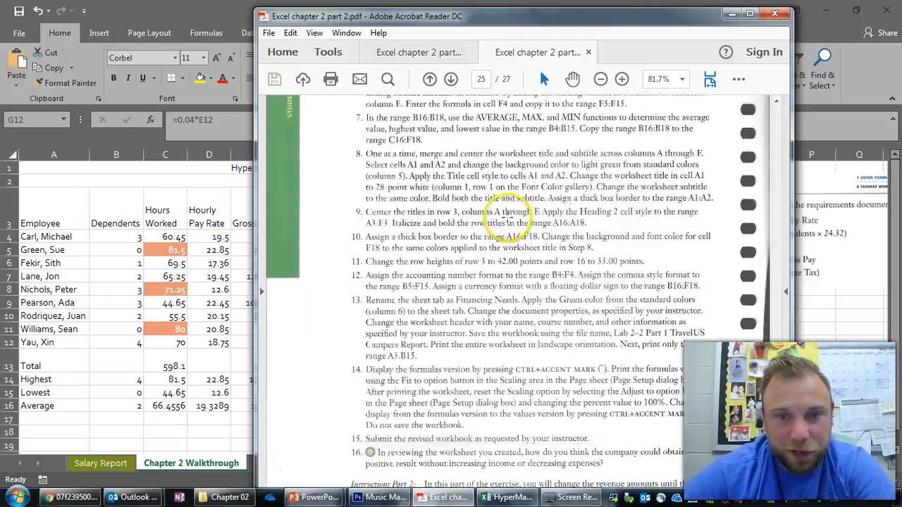
scroll(504, 218, down, 5)
scroll(529, 221, up, 3)
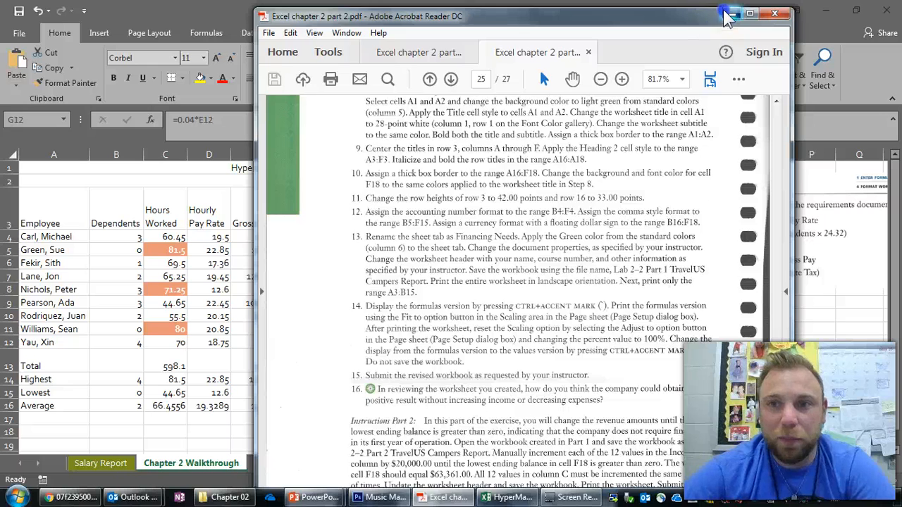
click(733, 14)
- Toggle the Chapter 2 Walkthrough sheet between the formulas version and the values version, ending on values
click(305, 262)
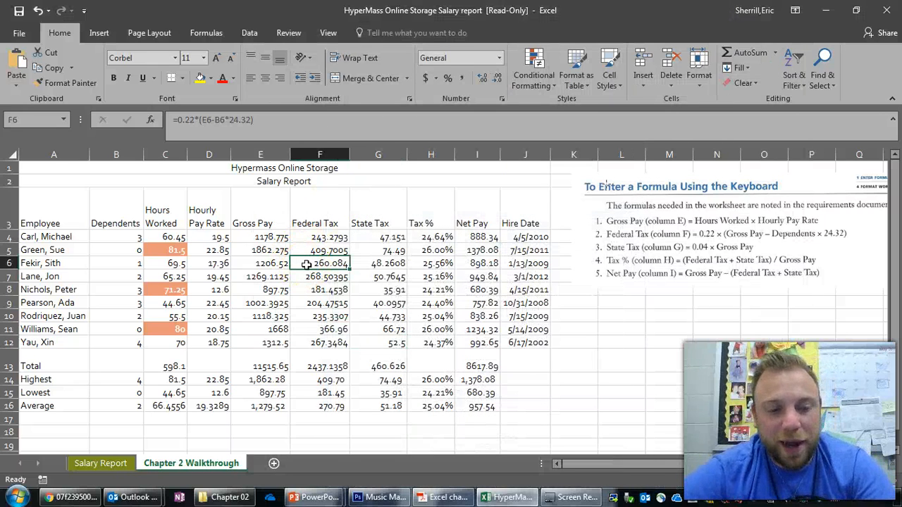
key(ctrl+grave)
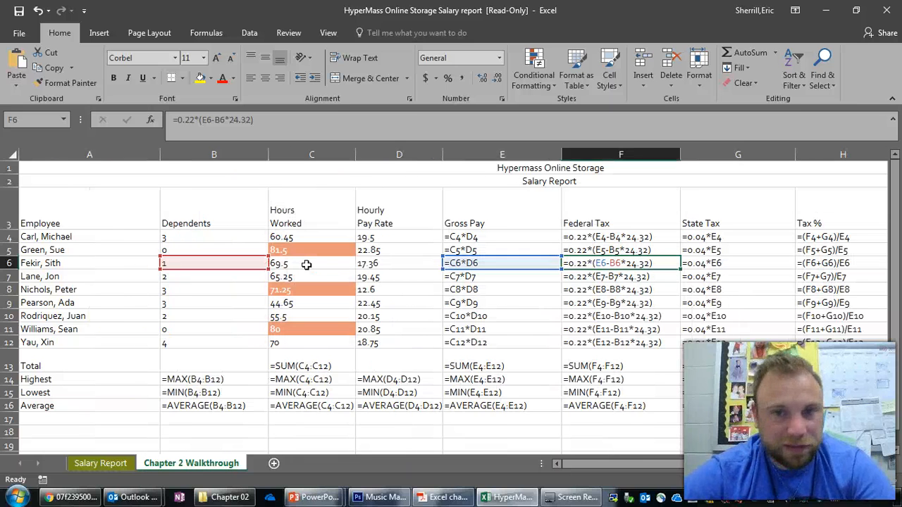
key(ctrl+grave)
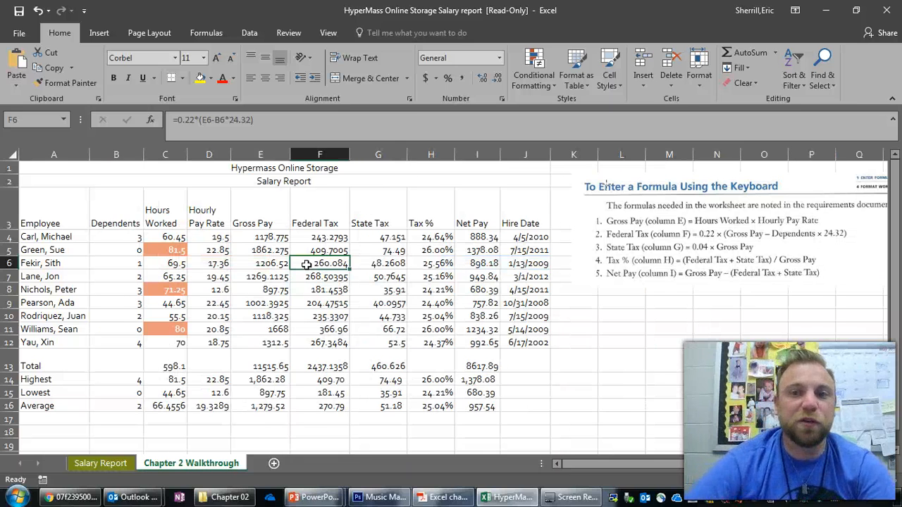
key(ctrl+grave)
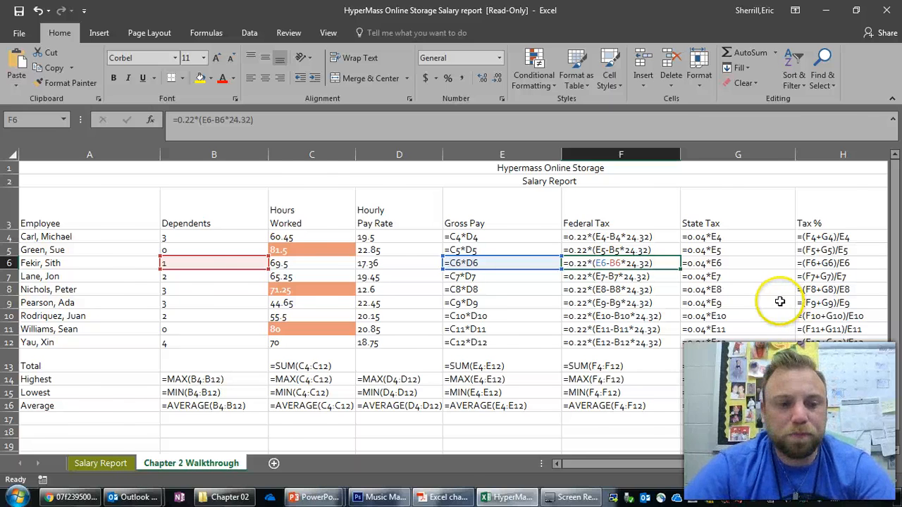
key(ctrl+grave)
mouse_move(496, 497)
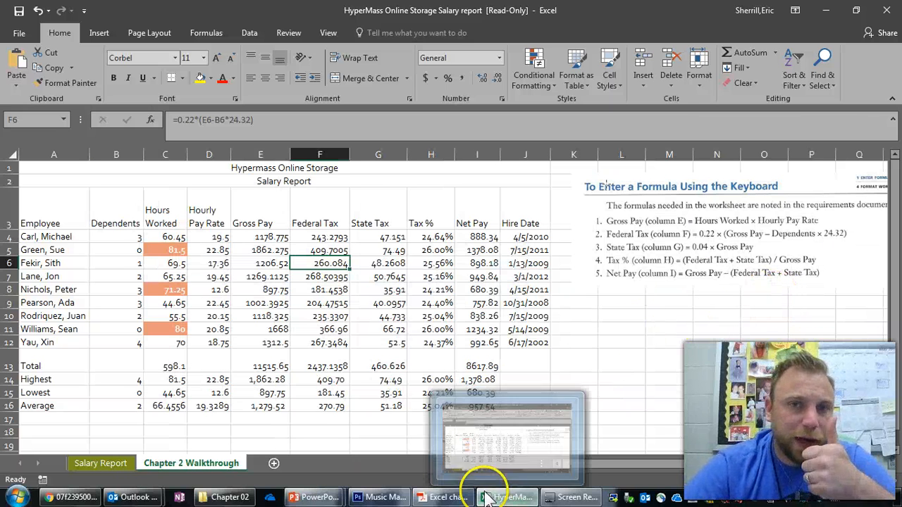